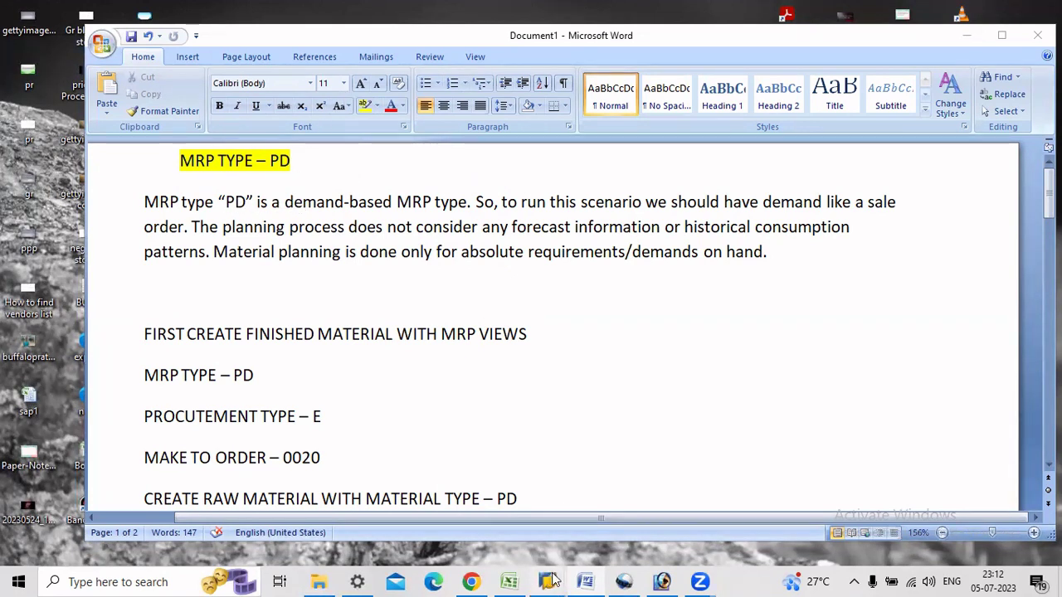
- Switch to SAP and start transaction MM01 to create a material
{"action": "mouse_move", "coordinate": [551, 578]}
{"action": "left_click", "coordinate": [618, 508]}
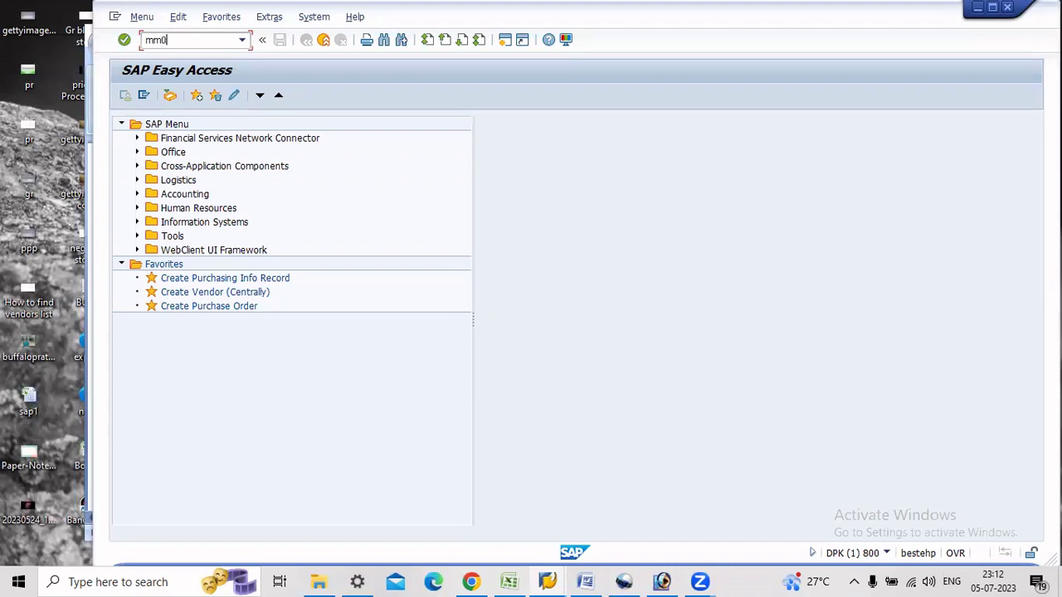
{"action": "left_click", "coordinate": [182, 39]}
{"action": "type", "text": "mm01"}
{"action": "key", "text": "Return"}
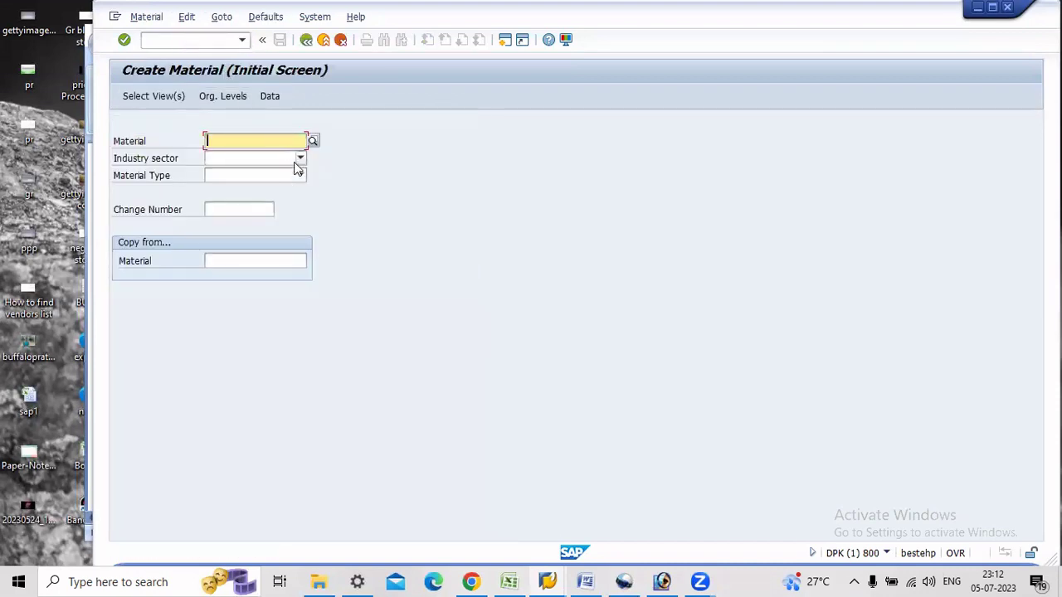
- Set the industry sector to Mechanical Engineering and the material type to FERT Finished product ORIGINAL, and continue to the view selection
{"action": "key", "text": "Tab"}
{"action": "type", "text": "m"}
{"action": "key", "text": "Tab"}
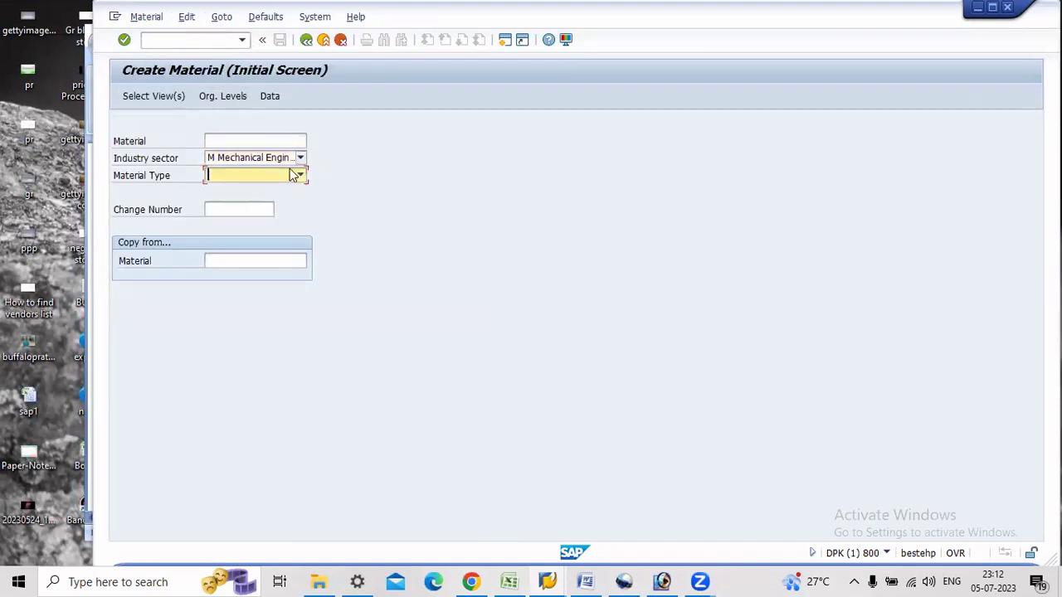
{"action": "left_click", "coordinate": [298, 175]}
{"action": "key", "text": "Down"}
{"action": "key", "text": "Down"}
{"action": "key", "text": "Down"}
{"action": "key", "text": "Down"}
{"action": "key", "text": "Down"}
{"action": "key", "text": "Down"}
{"action": "key", "text": "Down"}
{"action": "key", "text": "Down"}
{"action": "key", "text": "Down"}
{"action": "key", "text": "Down"}
{"action": "key", "text": "Down"}
{"action": "key", "text": "Down"}
{"action": "key", "text": "Down"}
{"action": "key", "text": "Down"}
{"action": "key", "text": "Down"}
{"action": "key", "text": "Down"}
{"action": "key", "text": "Down"}
{"action": "key", "text": "Down"}
{"action": "key", "text": "Down"}
{"action": "key", "text": "Down"}
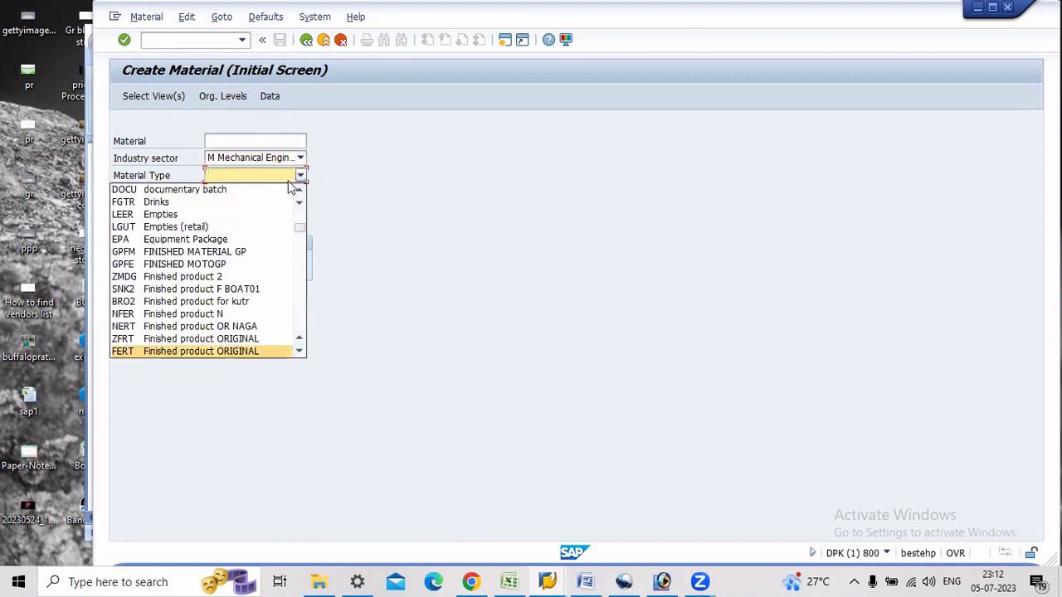
{"action": "left_click", "coordinate": [256, 351]}
{"action": "key", "text": "Return"}
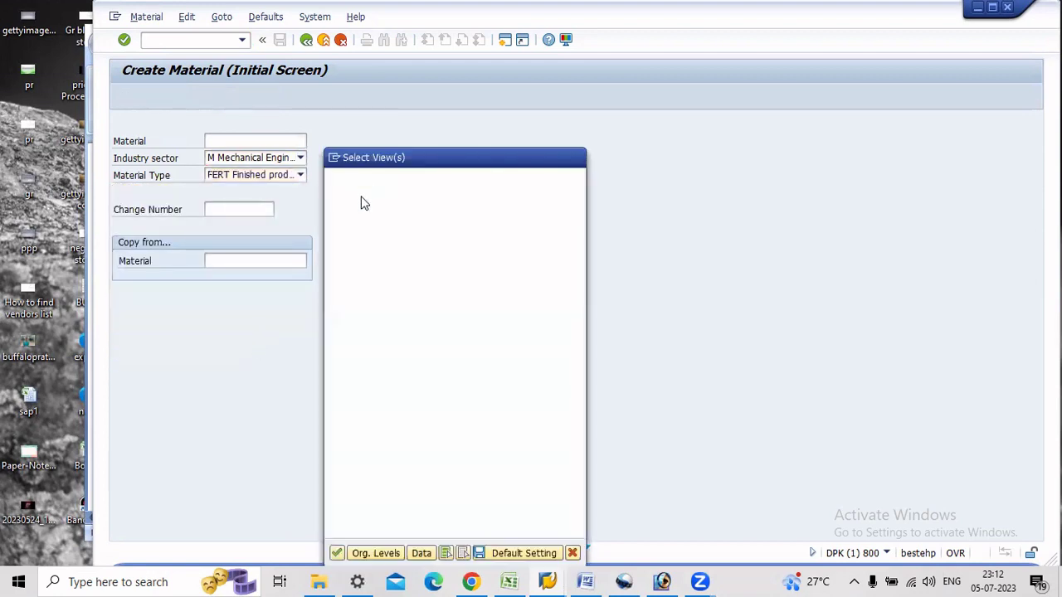
- Select the views Basic Data 1 and 2, Sales Org. Data 1 and 2, and Sales: General/Plant Data
{"action": "left_click", "coordinate": [334, 200]}
{"action": "left_click", "coordinate": [333, 215]}
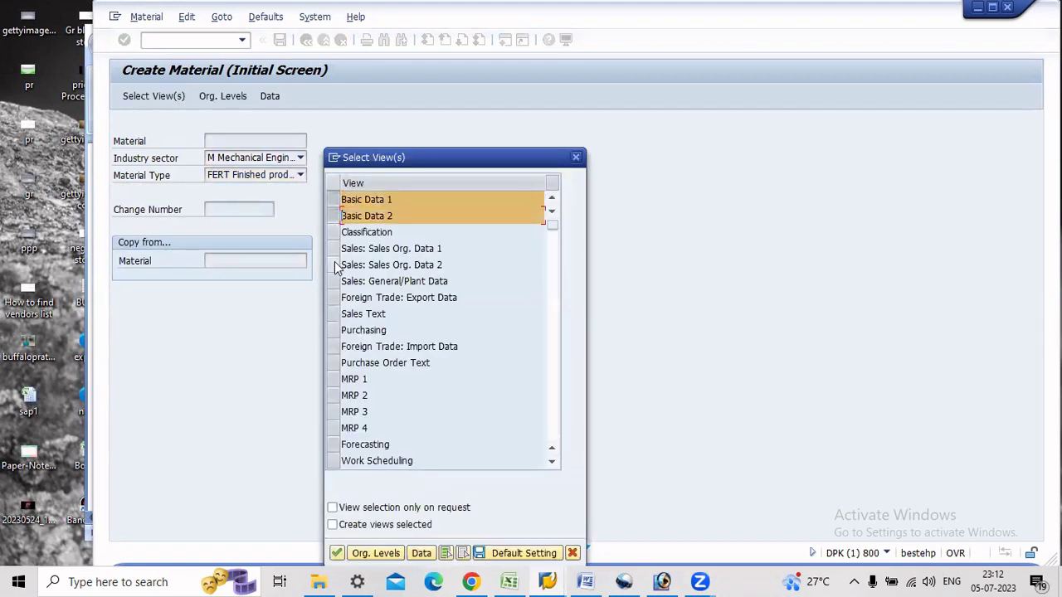
{"action": "left_click", "coordinate": [333, 249]}
{"action": "left_click", "coordinate": [334, 266]}
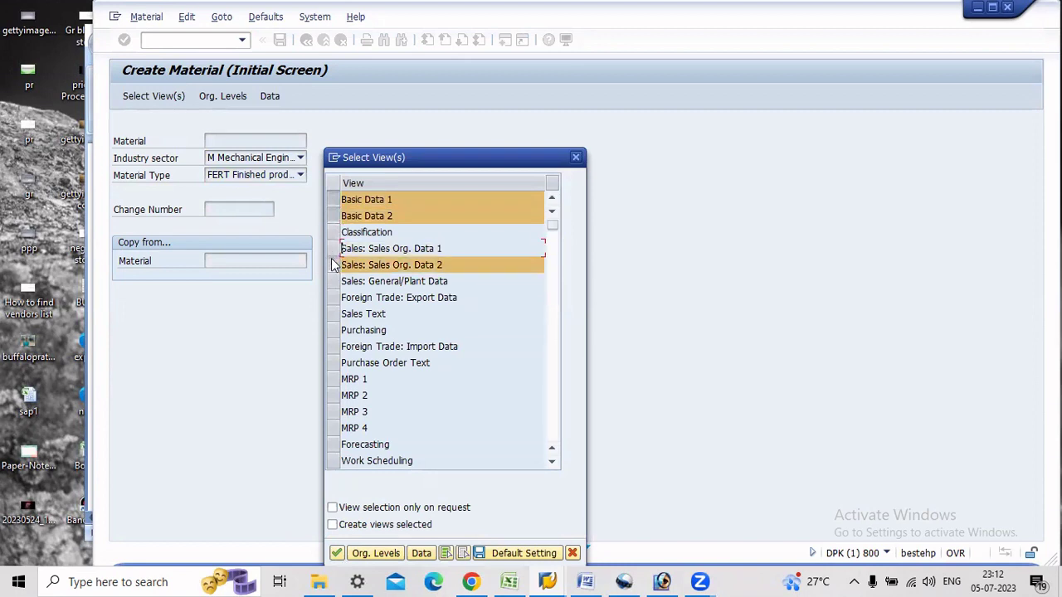
{"action": "left_click", "coordinate": [333, 281]}
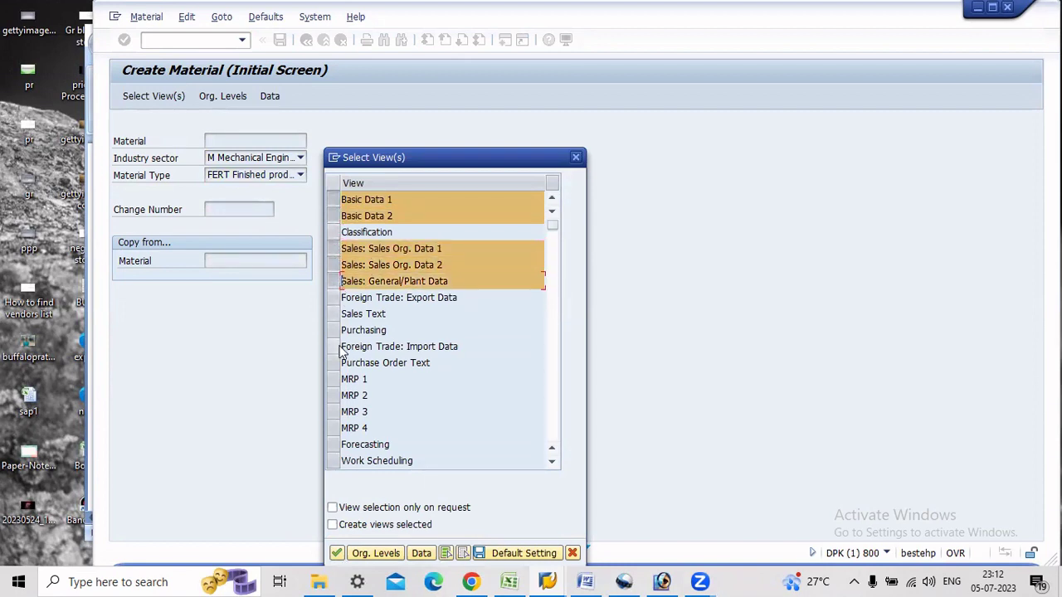
- Add the MRP 1, MRP 2, Work Scheduling, General Plant Data / Storage 1 and 2, and Accounting 1 and 2 views, and confirm the selection
{"action": "left_click", "coordinate": [333, 379]}
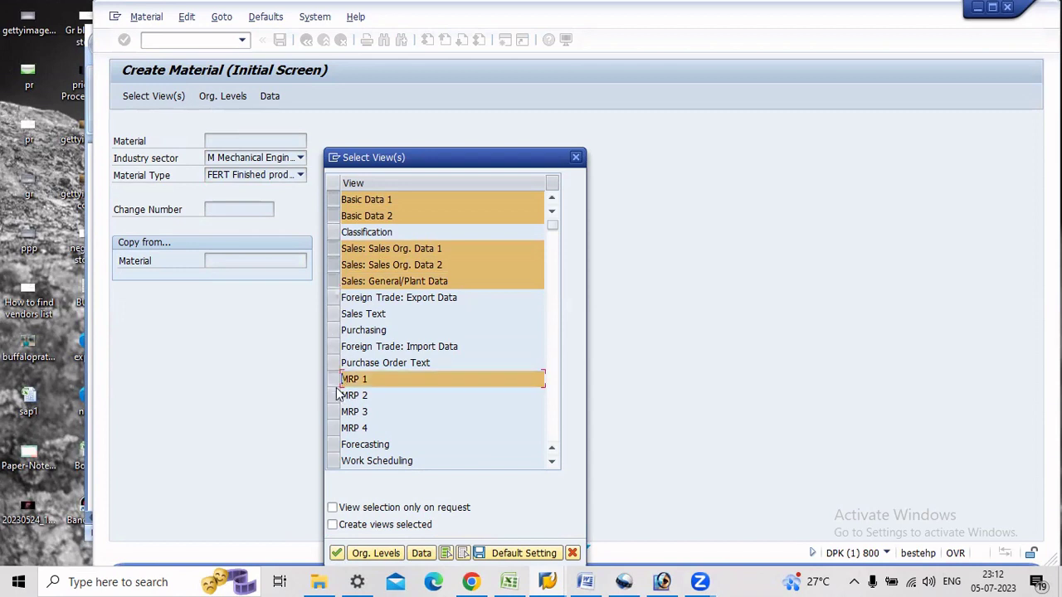
{"action": "left_click", "coordinate": [334, 396]}
{"action": "scroll", "coordinate": [422, 379], "scroll_direction": "down", "scroll_amount": 3}
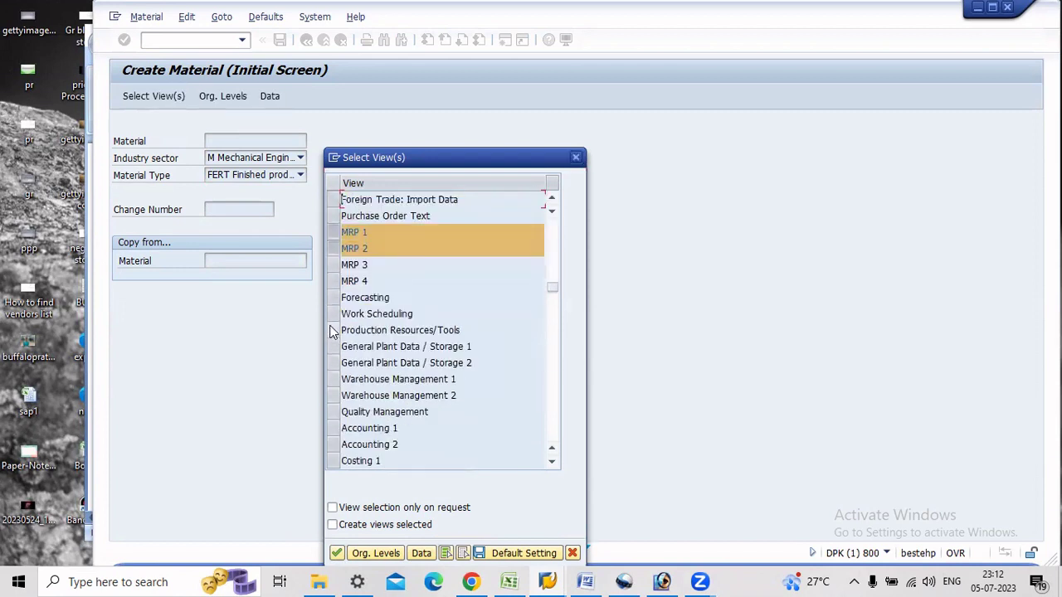
{"action": "left_click", "coordinate": [334, 314]}
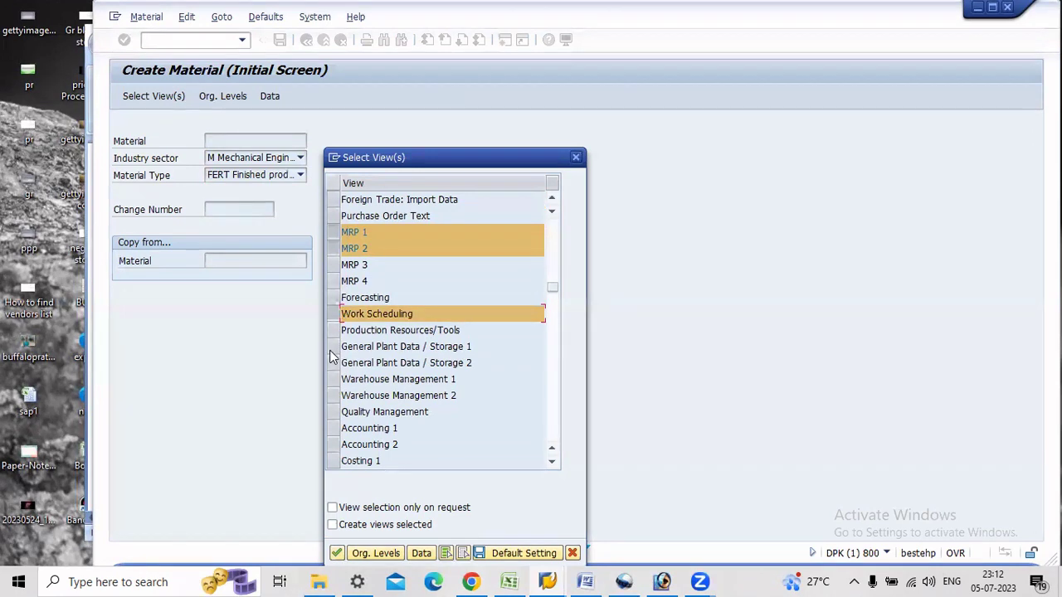
{"action": "left_click", "coordinate": [334, 347]}
{"action": "left_click", "coordinate": [333, 362]}
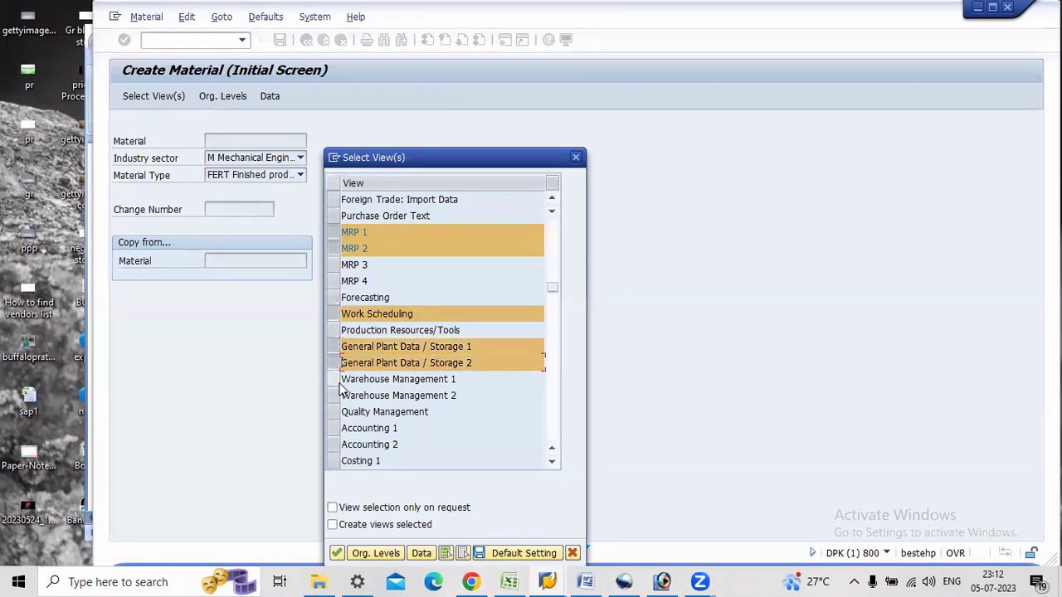
{"action": "left_click", "coordinate": [334, 428]}
{"action": "left_click", "coordinate": [334, 445]}
{"action": "key", "text": "Return"}
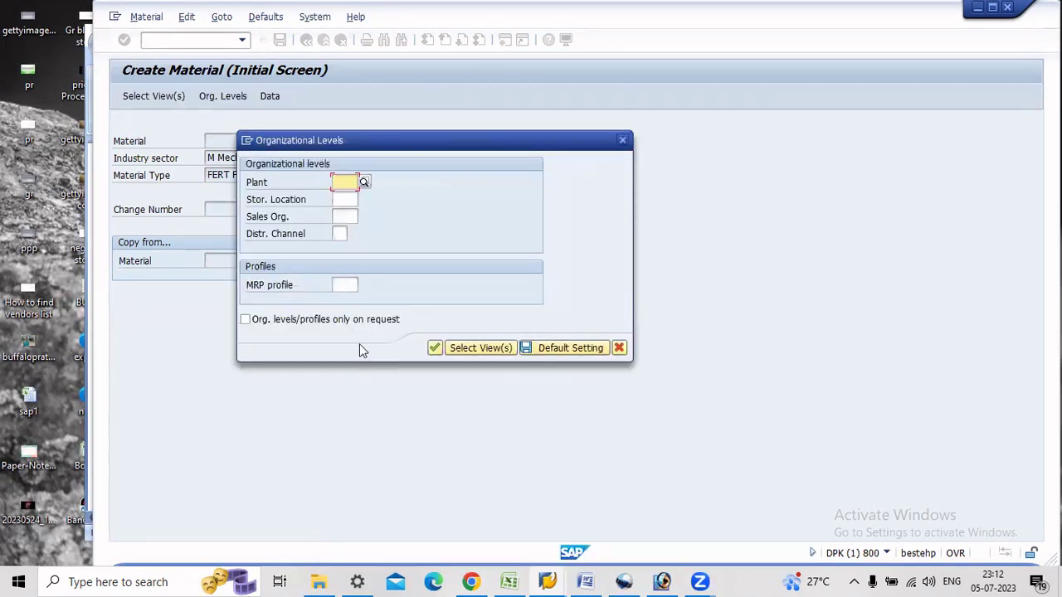
- Set the organizational levels to plant SEZ1, storage location s1, sales organization mtvz and distribution channel 01, and confirm them
{"action": "left_click", "coordinate": [340, 182]}
{"action": "left_click", "coordinate": [337, 196]}
{"action": "left_click", "coordinate": [337, 199]}
{"action": "left_click", "coordinate": [340, 211]}
{"action": "left_click", "coordinate": [342, 217]}
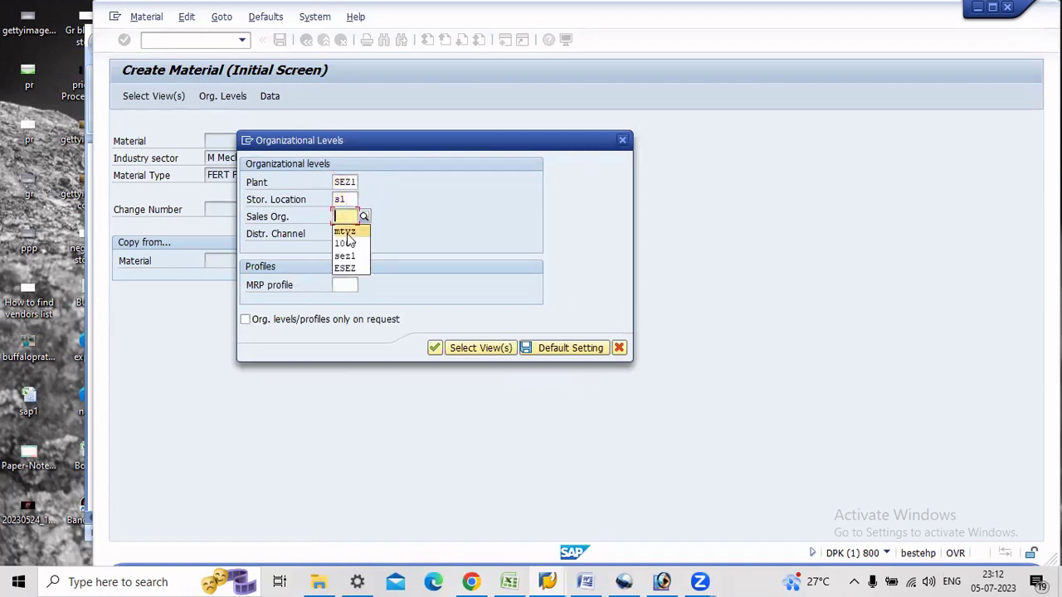
{"action": "left_click", "coordinate": [345, 232]}
{"action": "left_click", "coordinate": [342, 233]}
{"action": "left_click", "coordinate": [344, 246]}
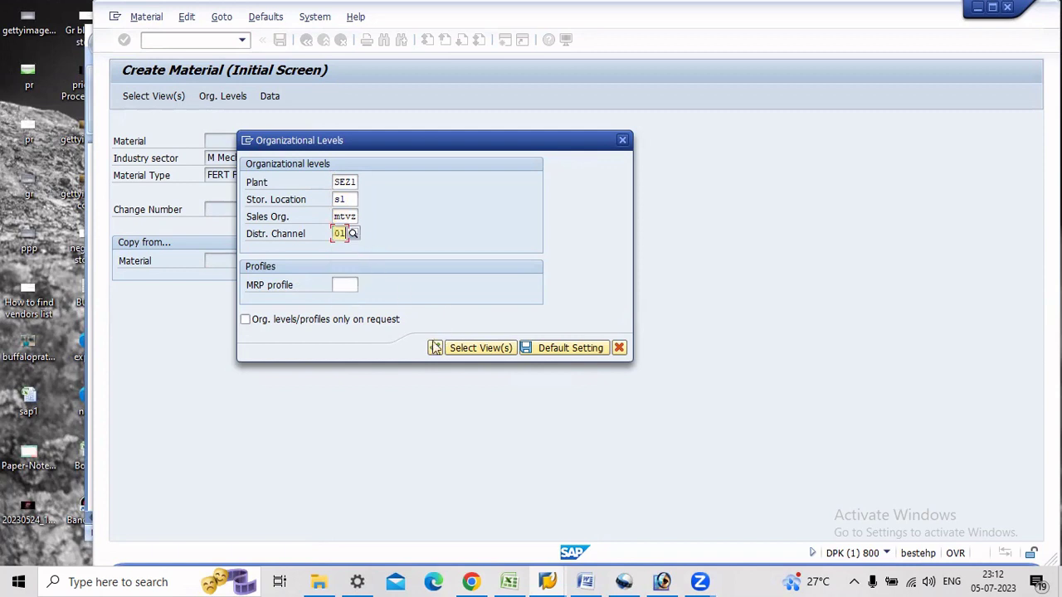
{"action": "left_click", "coordinate": [435, 347]}
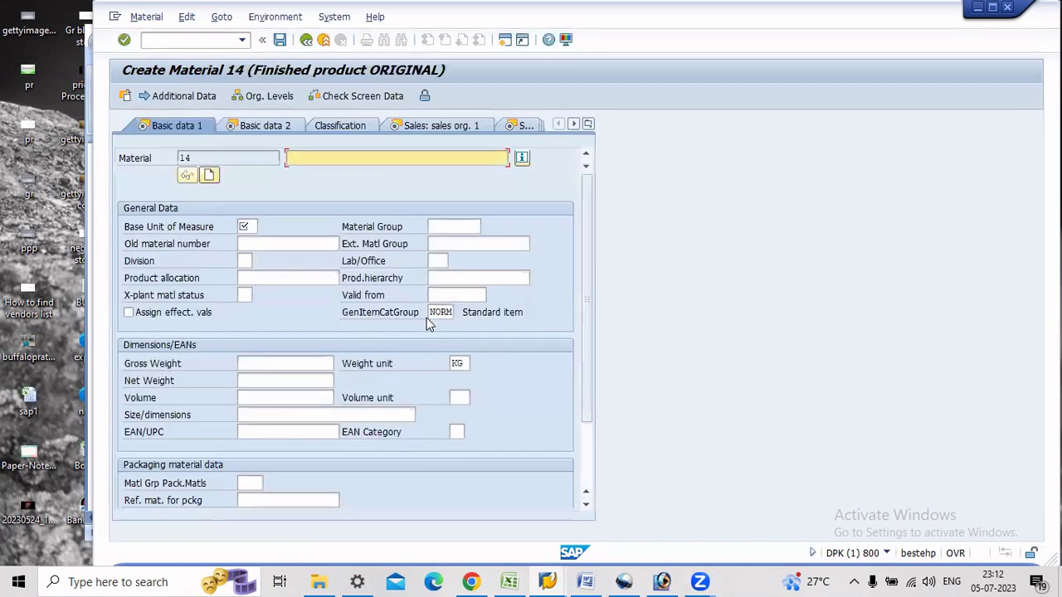
- Enter the description "finsished item", base unit of measure ea and material group 0001, and continue to the first sales organization view
{"action": "type", "text": "finsished item"}
{"action": "key", "text": "Tab"}
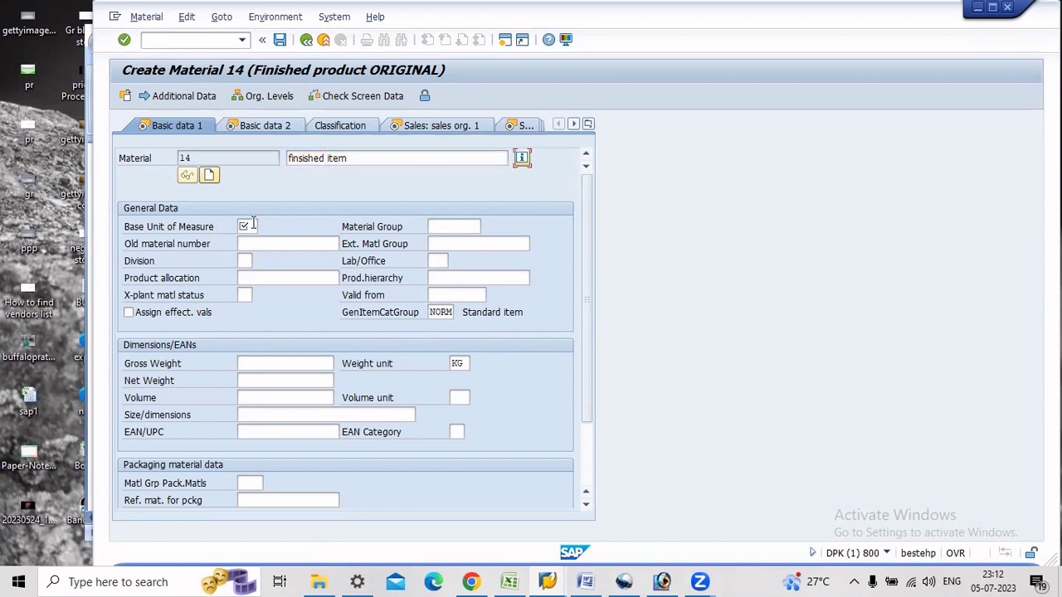
{"action": "left_click", "coordinate": [253, 224]}
{"action": "type", "text": "ea"}
{"action": "left_click", "coordinate": [447, 226]}
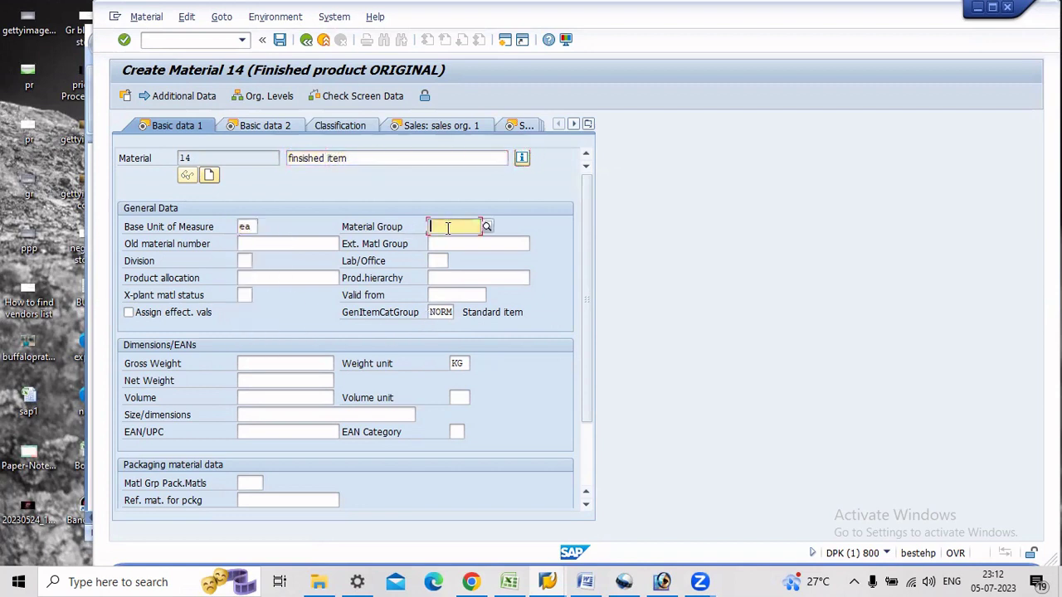
{"action": "type", "text": "0"}
{"action": "left_click", "coordinate": [444, 237]}
{"action": "key", "text": "Return"}
{"action": "key", "text": "Return"}
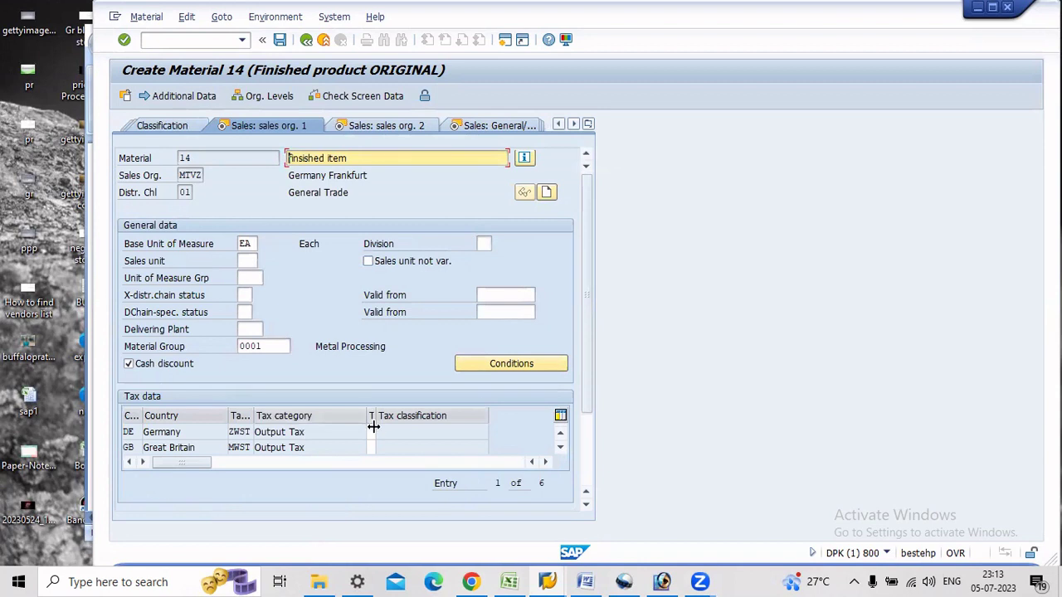
- Set the tax classification to 0 for every country entry, from Germany to Netherlands, and continue to the second sales organization view
{"action": "left_click", "coordinate": [369, 431]}
{"action": "type", "text": "0"}
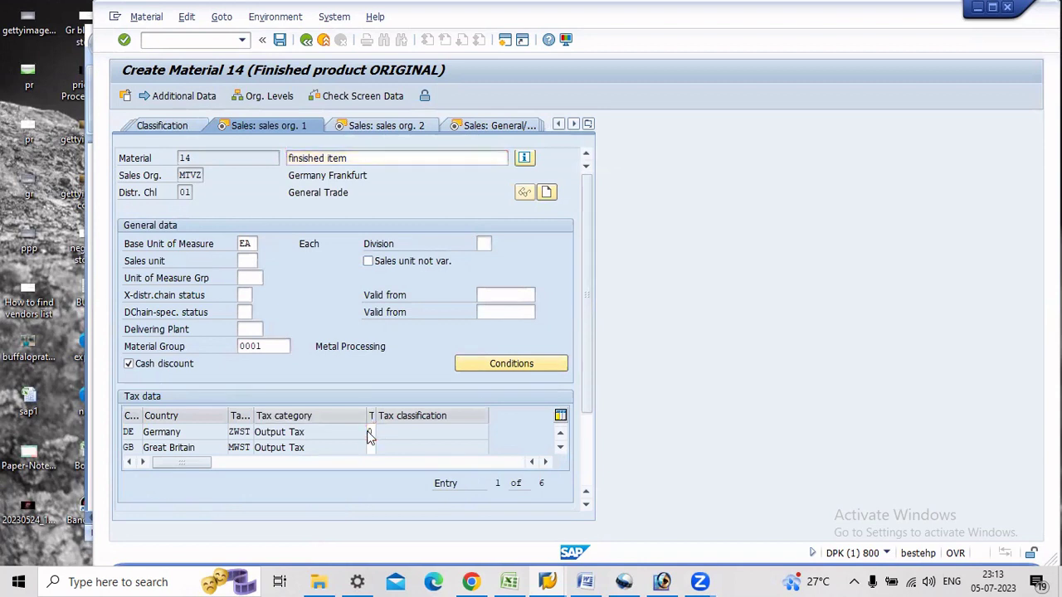
{"action": "key", "text": "Return"}
{"action": "key", "text": "Return"}
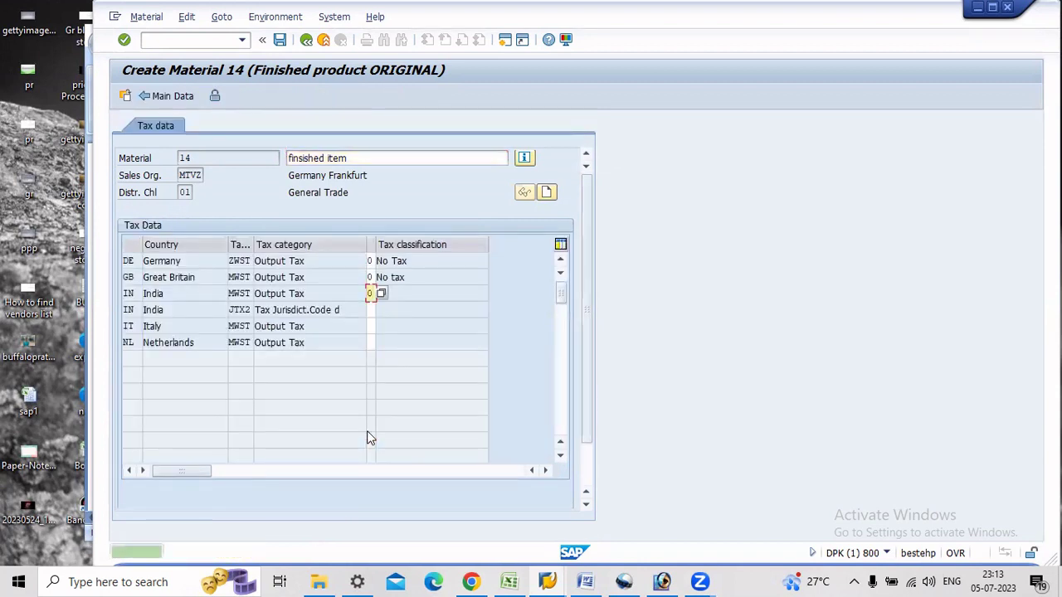
{"action": "type", "text": "0"}
{"action": "key", "text": "Return"}
{"action": "type", "text": "00"}
{"action": "key", "text": "Return"}
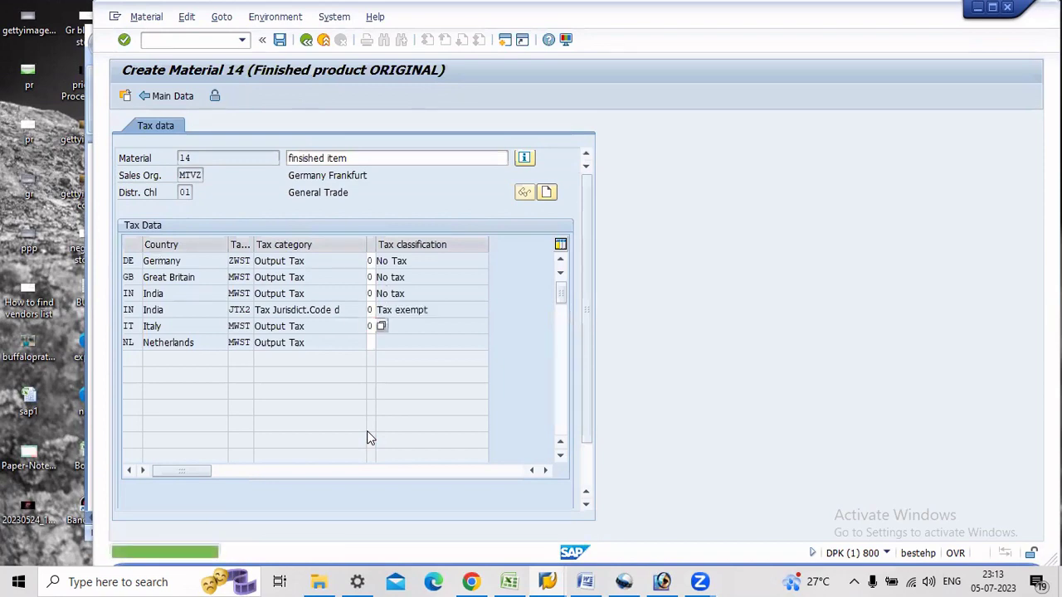
{"action": "type", "text": "0"}
{"action": "key", "text": "Return"}
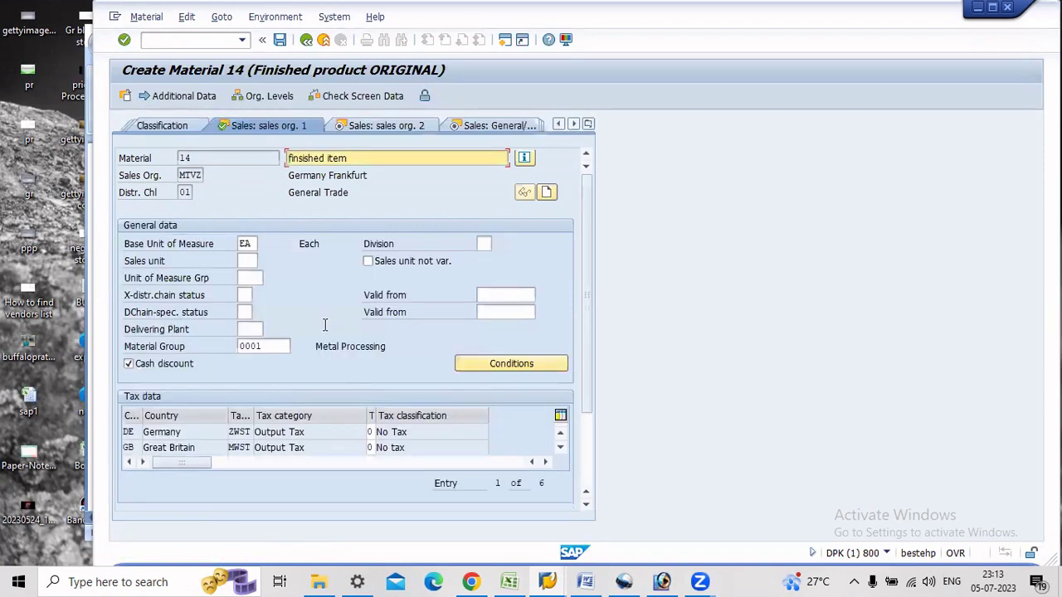
{"action": "key", "text": "Return"}
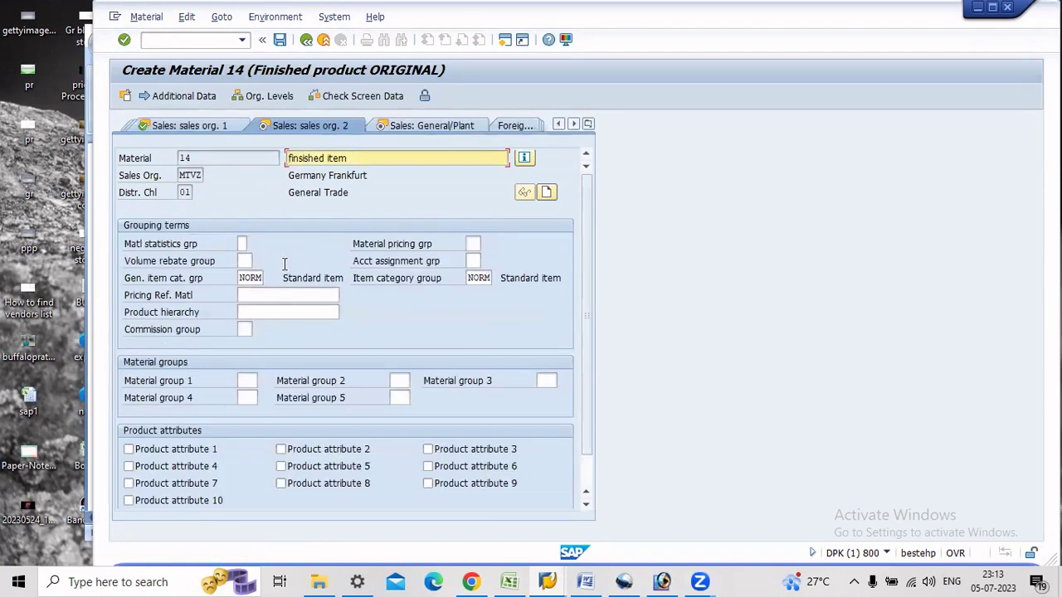
- Set the transportation group and loading group to 0001 in the Sales: General/Plant view and continue to MRP 1
{"action": "key", "text": "Return"}
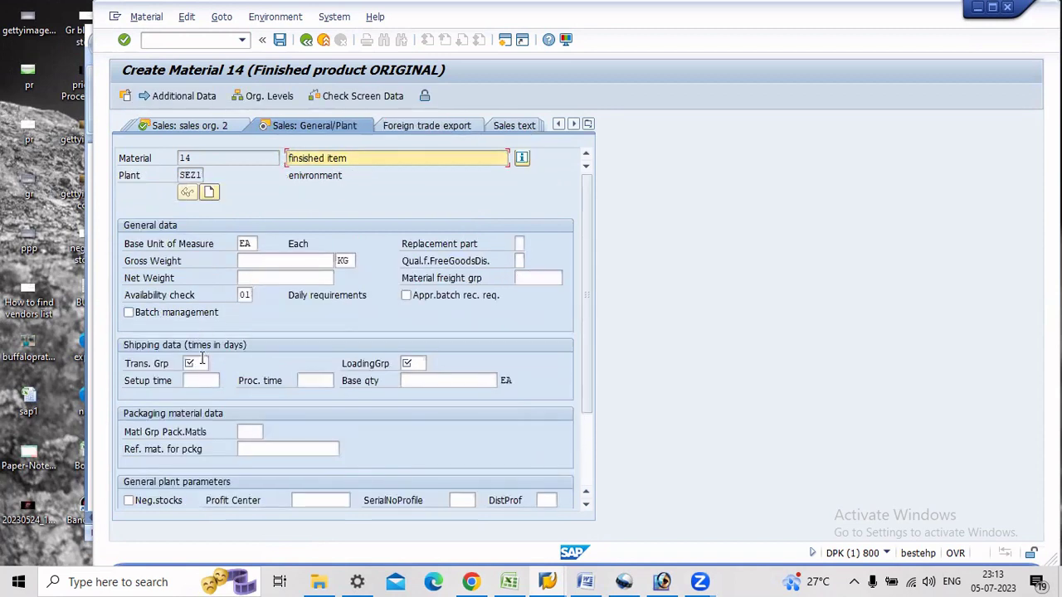
{"action": "left_click", "coordinate": [199, 362]}
{"action": "left_click", "coordinate": [196, 375]}
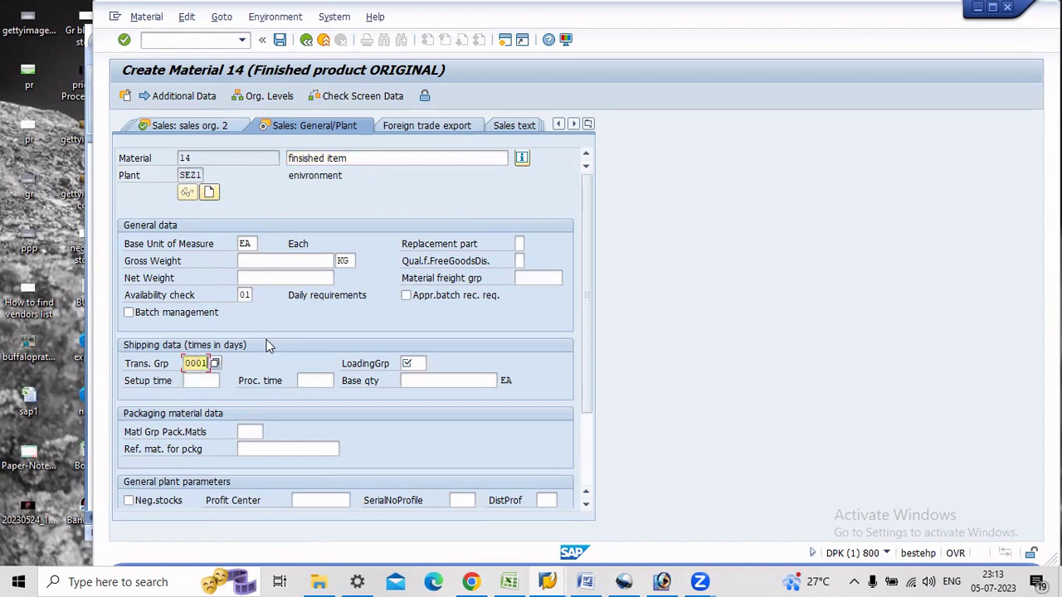
{"action": "left_click", "coordinate": [416, 362]}
{"action": "left_click", "coordinate": [415, 375]}
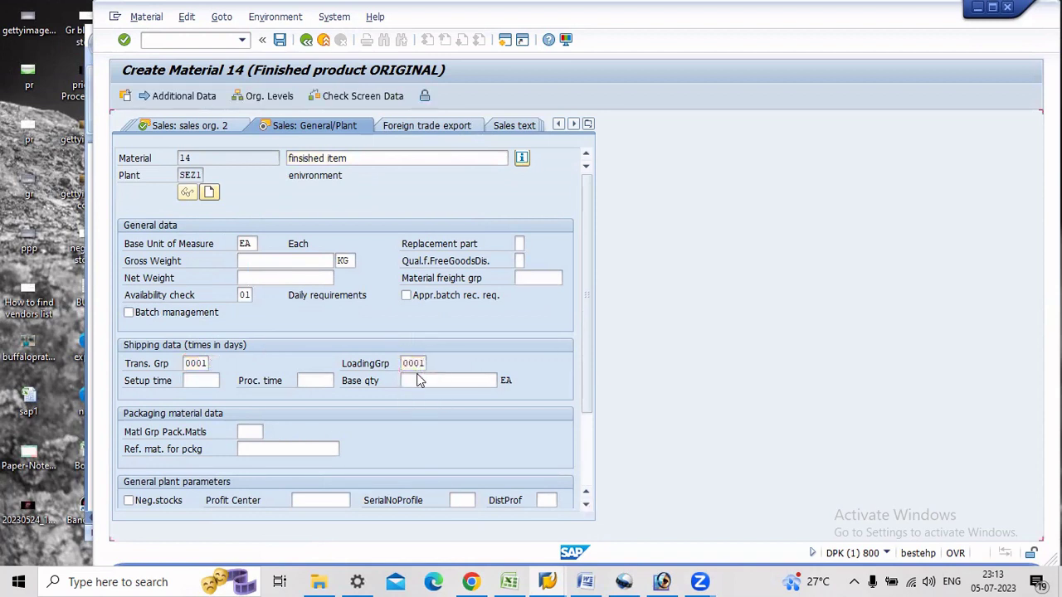
{"action": "key", "text": "Return"}
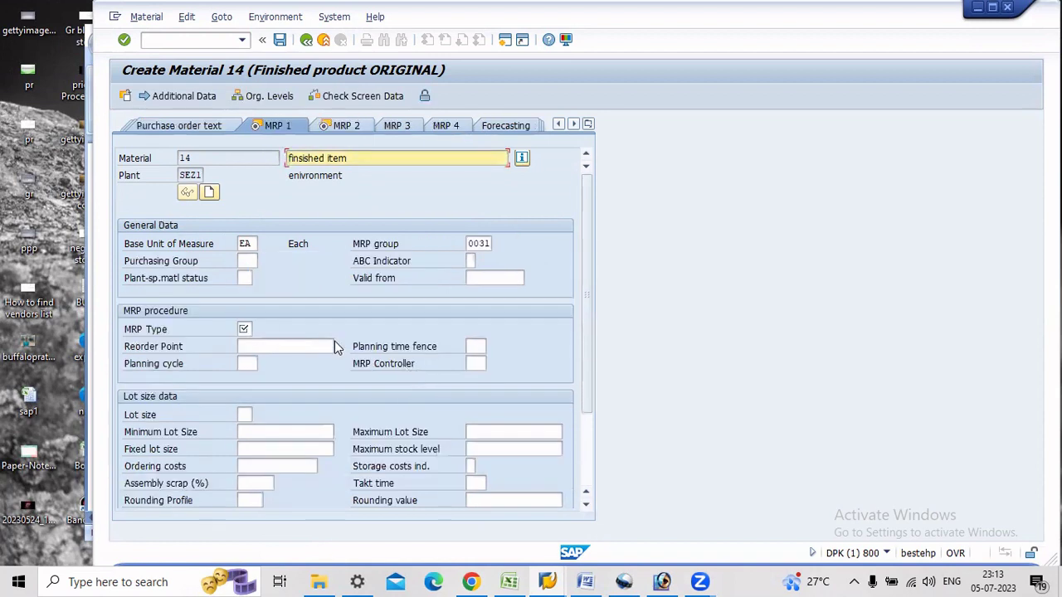
- Set the MRP type to PD and the MRP group to 0020 in the MRP 1 view
{"action": "left_click", "coordinate": [251, 330]}
{"action": "left_click", "coordinate": [258, 329]}
{"action": "left_click", "coordinate": [249, 352]}
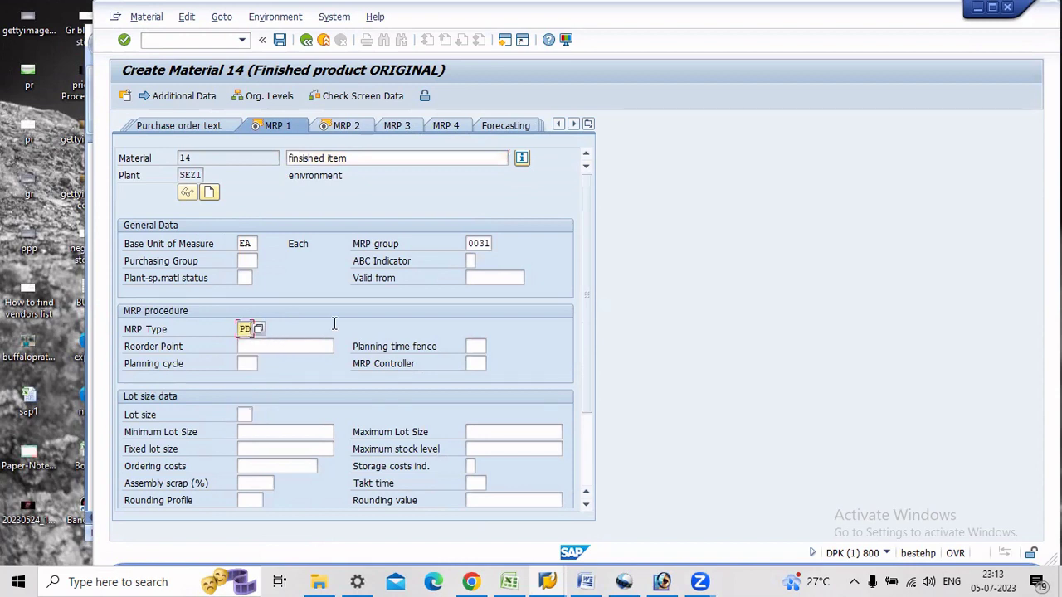
{"action": "left_click", "coordinate": [480, 243]}
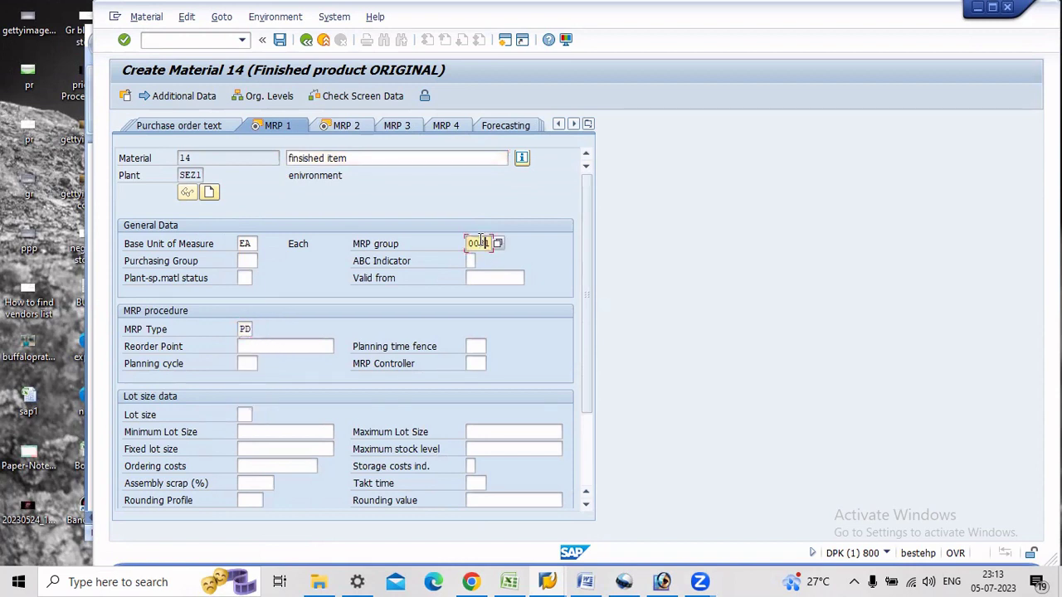
{"action": "type", "text": "00"}
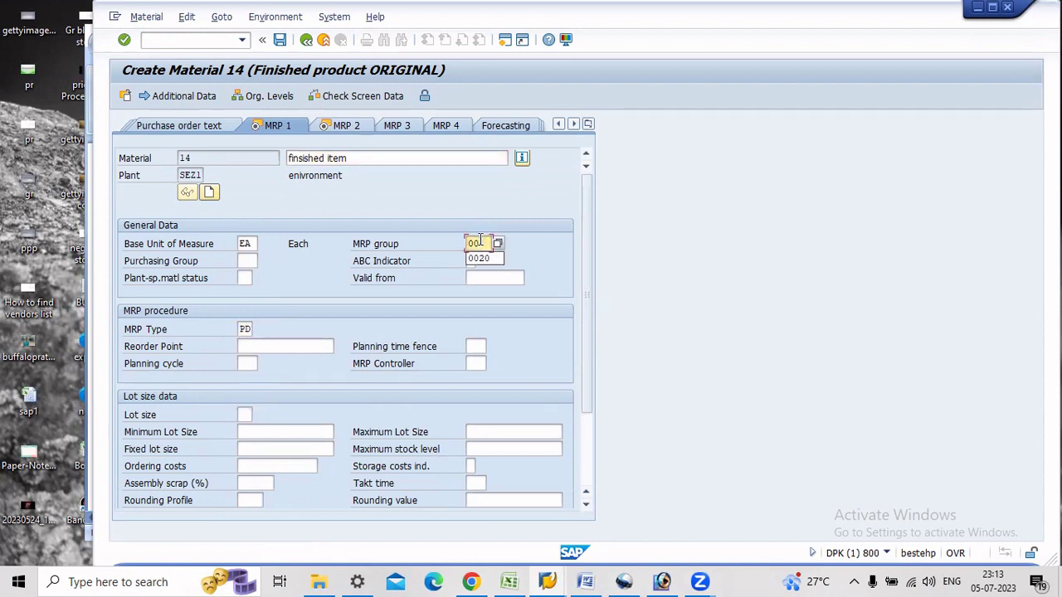
{"action": "type", "text": "20"}
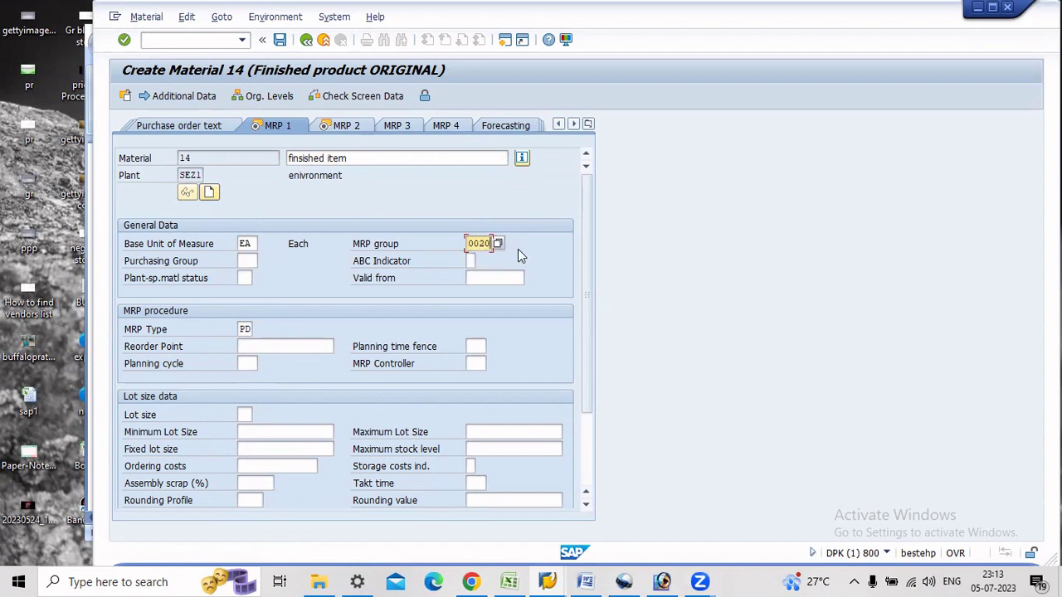
- Set the MRP controller to 000 and the lot size to ex, and continue to the MRP 2 view
{"action": "left_click", "coordinate": [478, 363]}
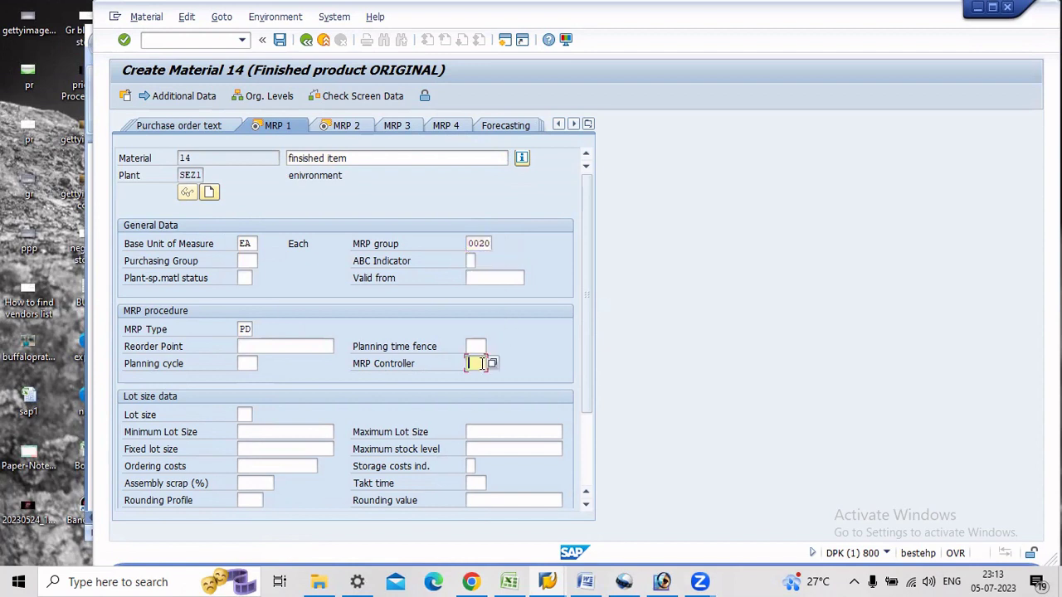
{"action": "type", "text": "000"}
{"action": "left_click", "coordinate": [246, 413]}
{"action": "type", "text": "ex"}
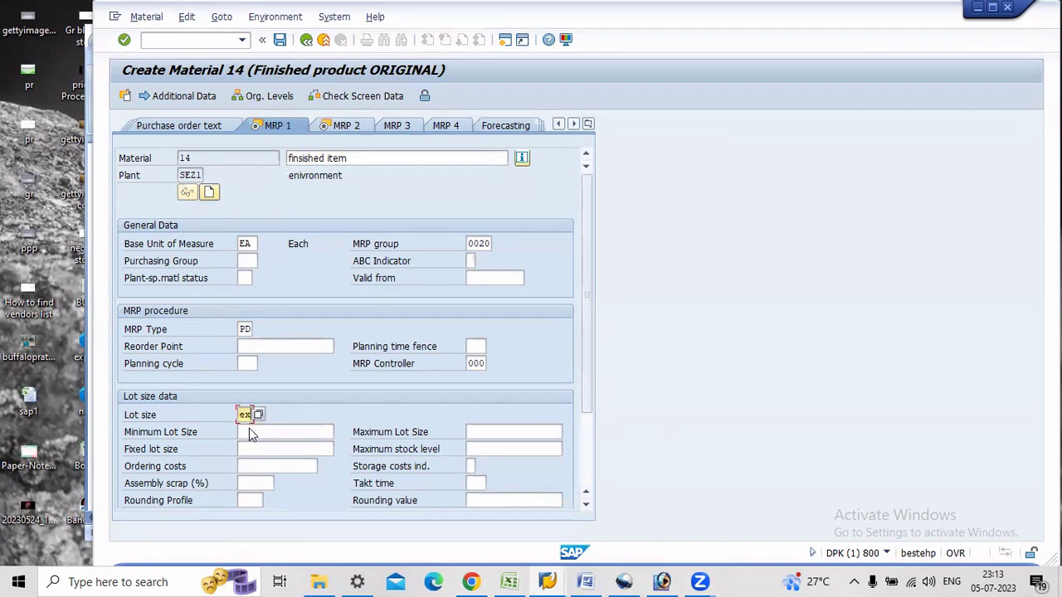
{"action": "key", "text": "Return"}
- Set the procurement type to E in the MRP 2 view
{"action": "left_click", "coordinate": [241, 244]}
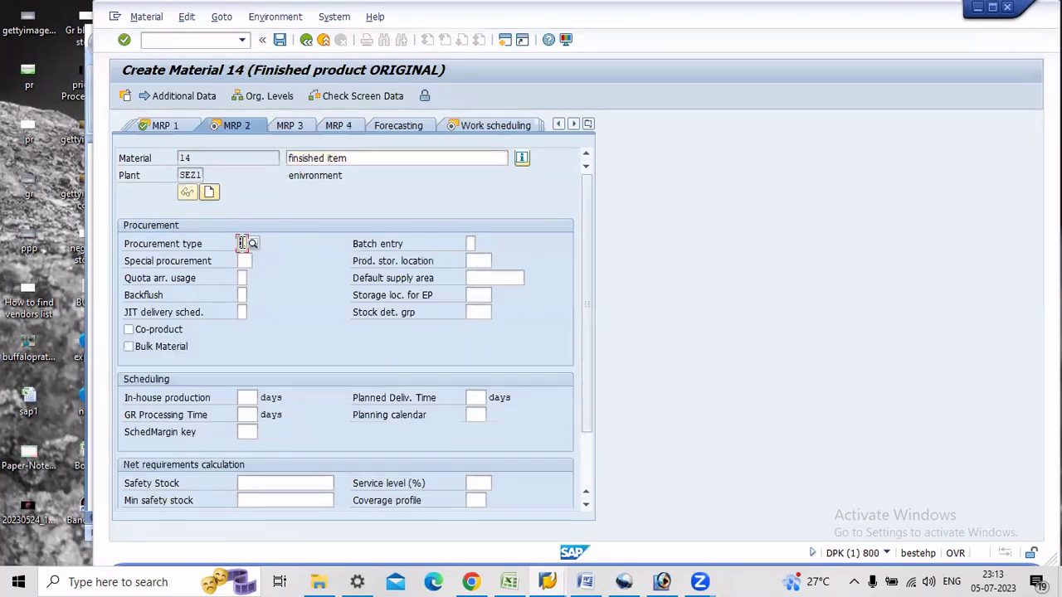
{"action": "left_click", "coordinate": [242, 244]}
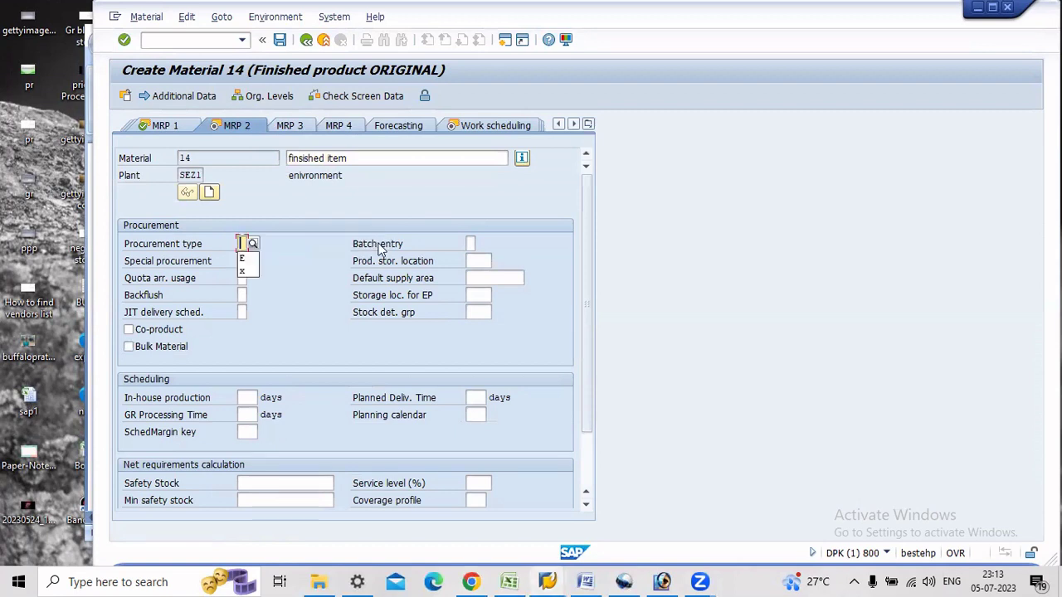
{"action": "left_click", "coordinate": [253, 244]}
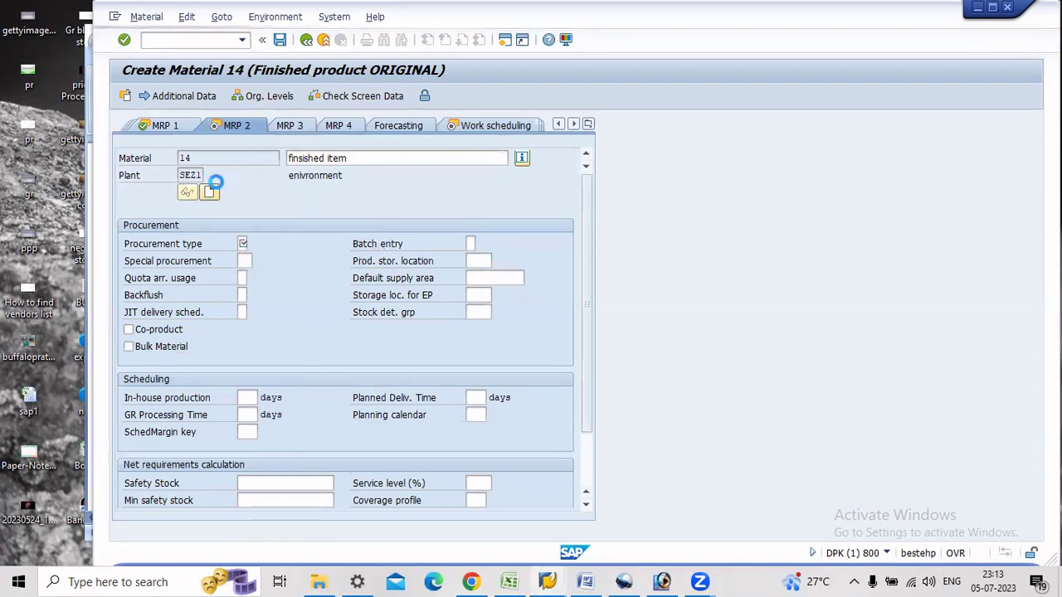
{"action": "left_click", "coordinate": [140, 168]}
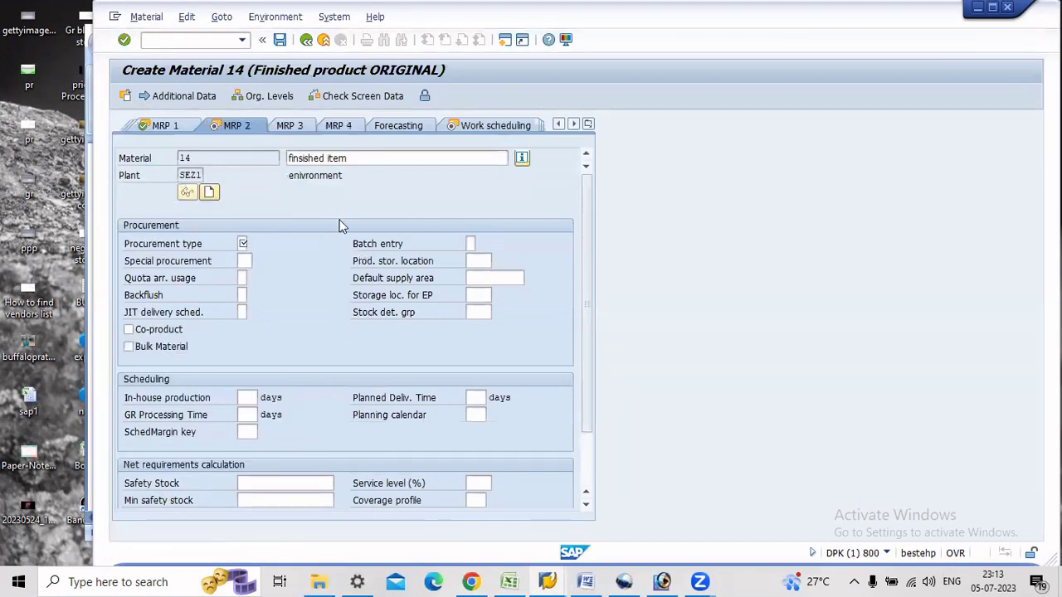
- Set the planned delivery time to 05 days and the SchedMargin key to 000, and continue through the views to Accounting 1
{"action": "left_click", "coordinate": [474, 396]}
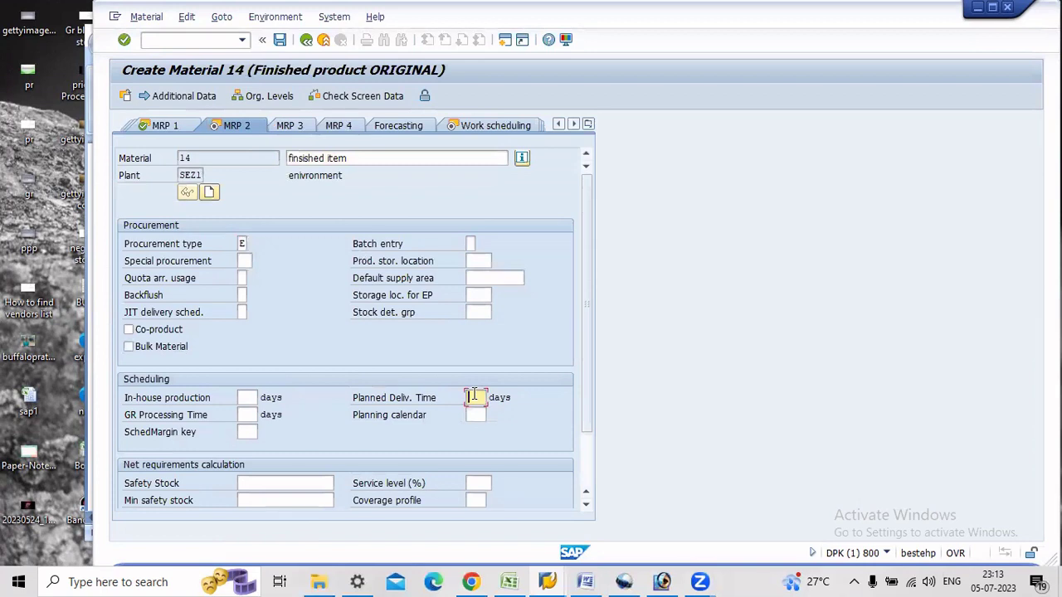
{"action": "type", "text": "05"}
{"action": "left_click", "coordinate": [247, 432]}
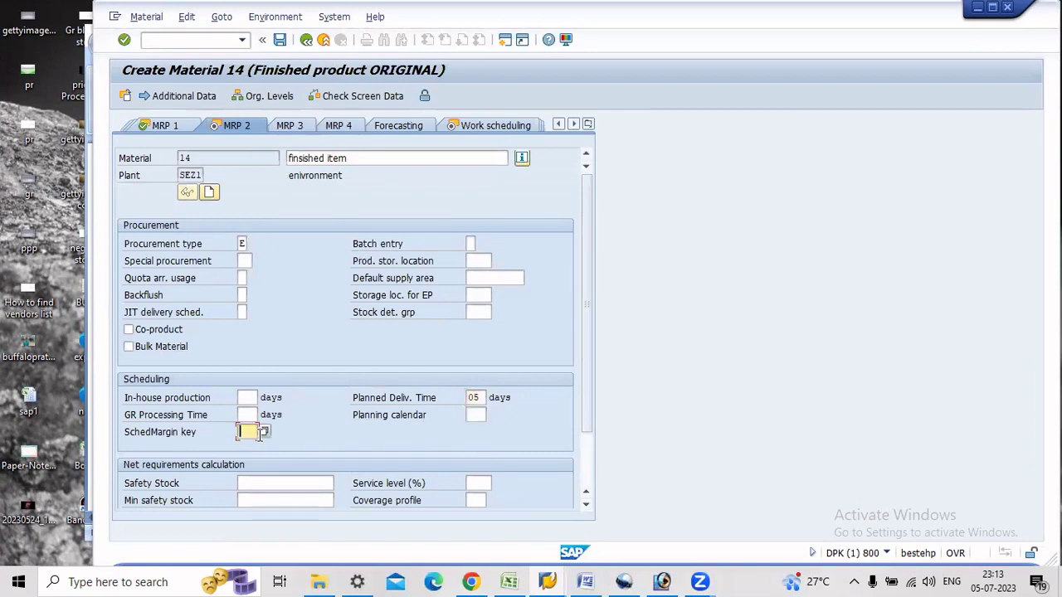
{"action": "type", "text": "000"}
{"action": "key", "text": "Return"}
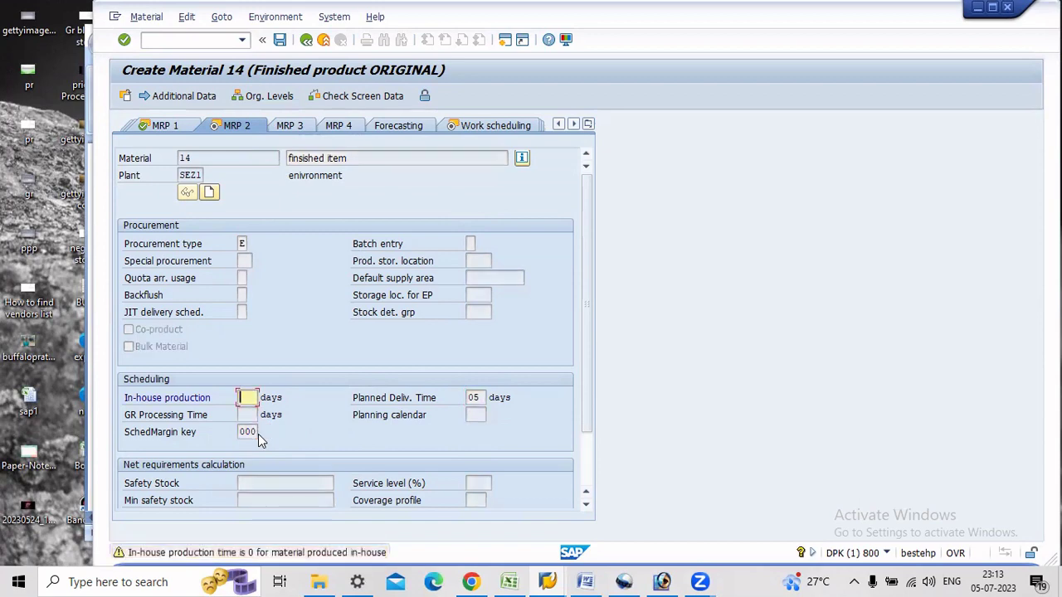
{"action": "key", "text": "Return"}
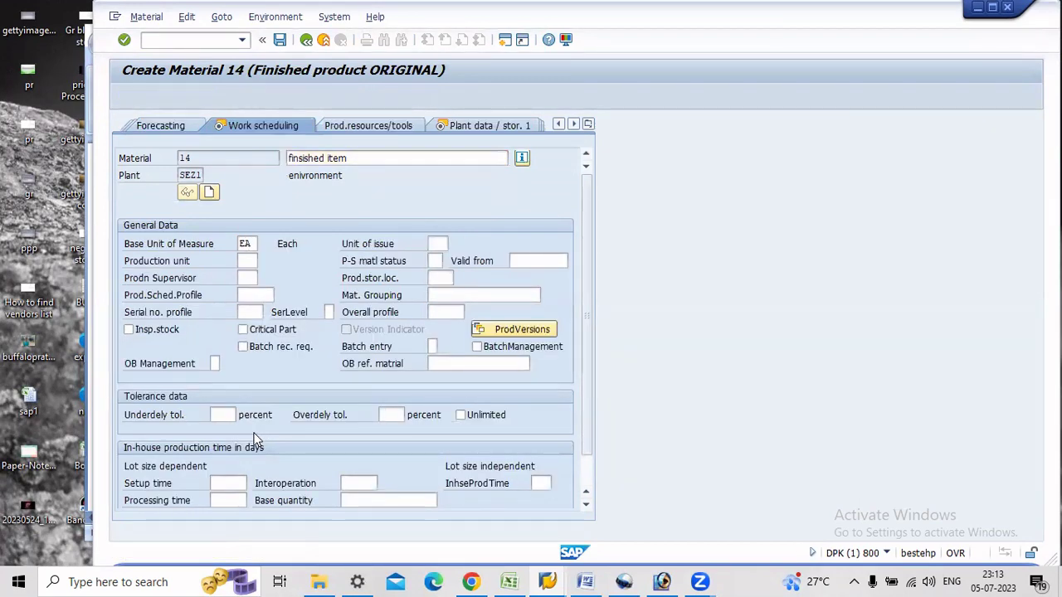
{"action": "key", "text": "Return"}
{"action": "key", "text": "Return"}
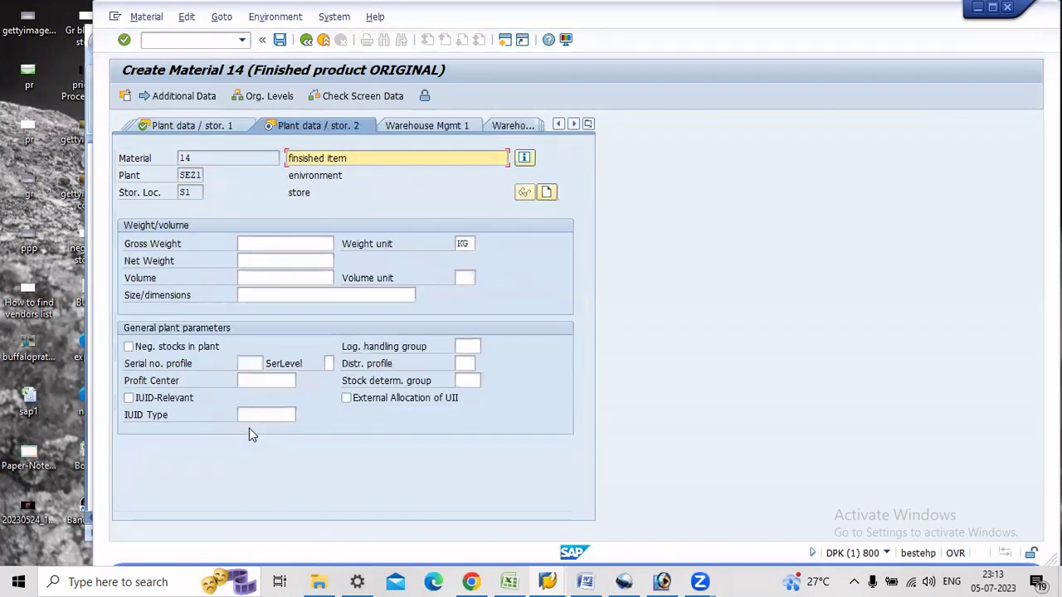
{"action": "key", "text": "Return"}
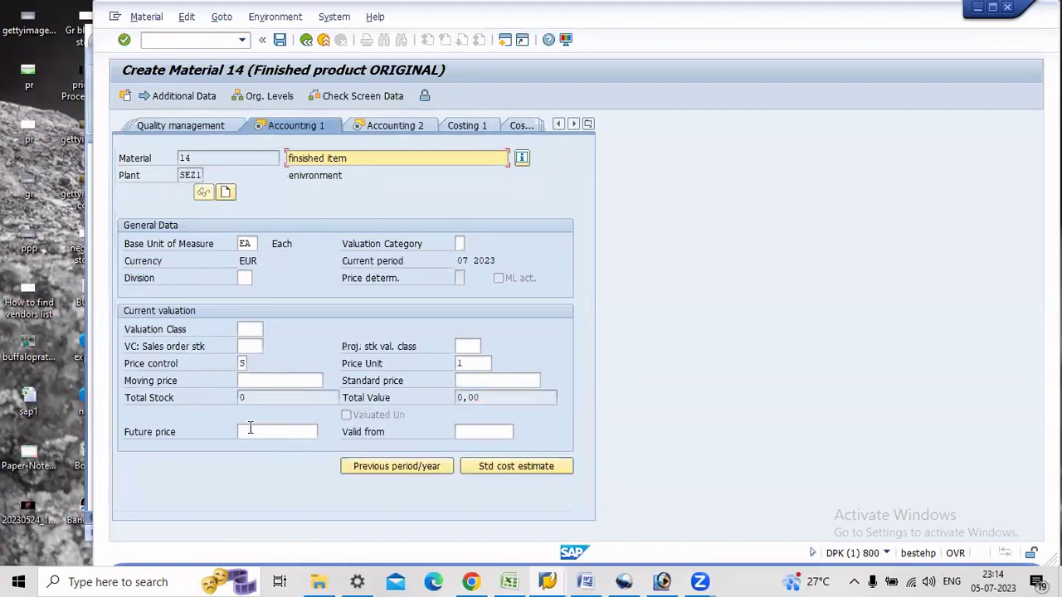
- Set the valuation class to 7920 and the standard price to 5555, and save the finished material
{"action": "left_click", "coordinate": [251, 329]}
{"action": "left_click", "coordinate": [250, 343]}
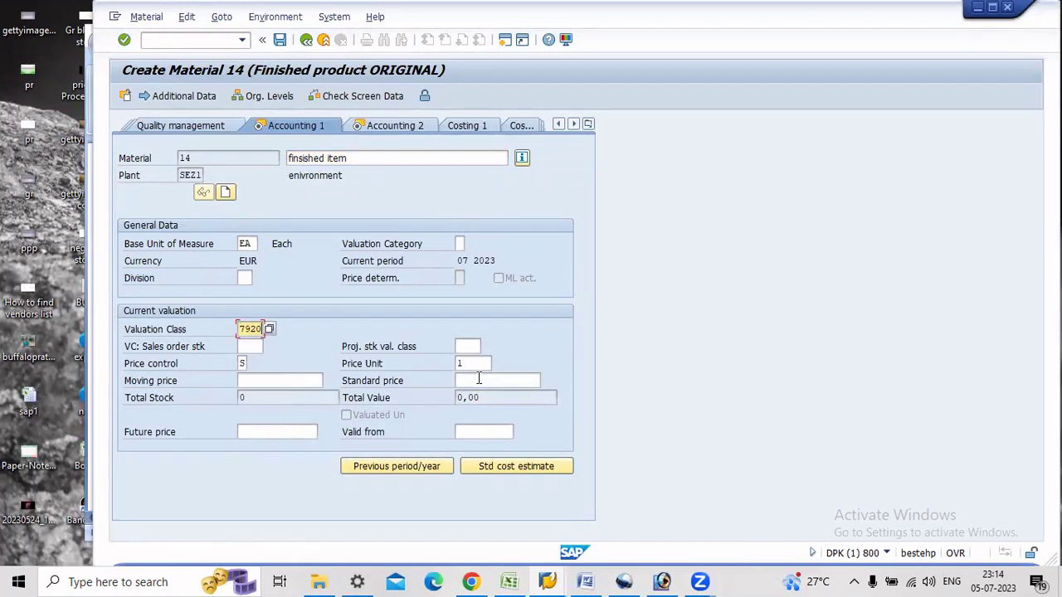
{"action": "left_click", "coordinate": [479, 380]}
{"action": "type", "text": "55555"}
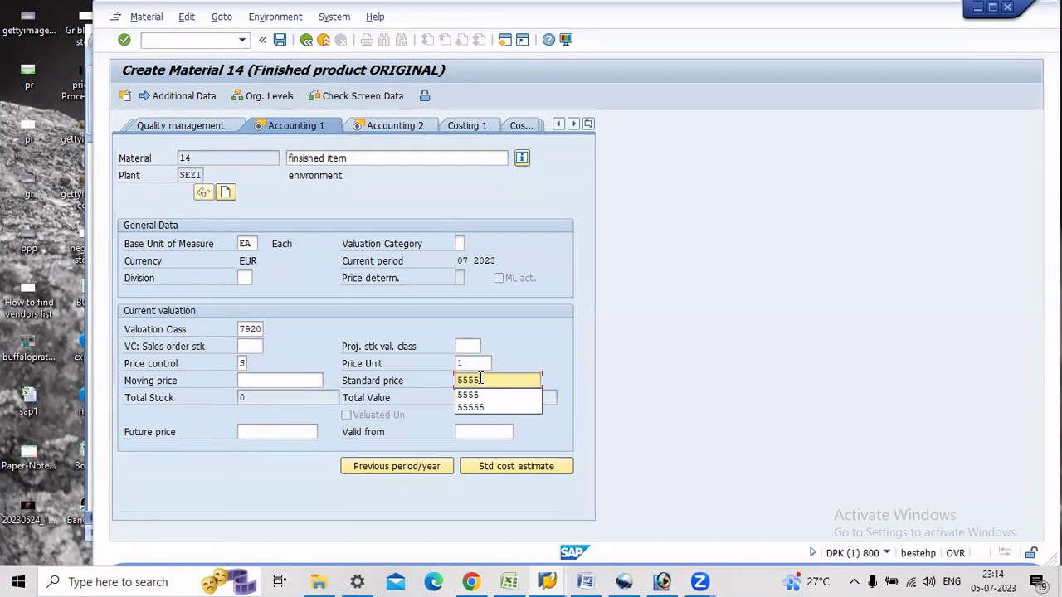
{"action": "key", "text": "Return"}
{"action": "key", "text": "Return"}
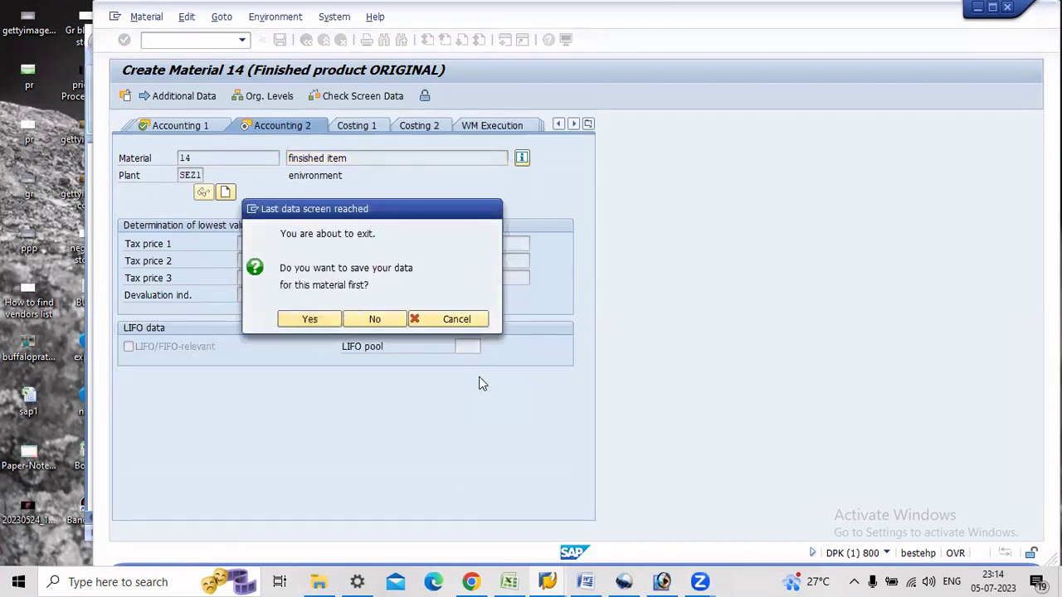
{"action": "key", "text": "Return"}
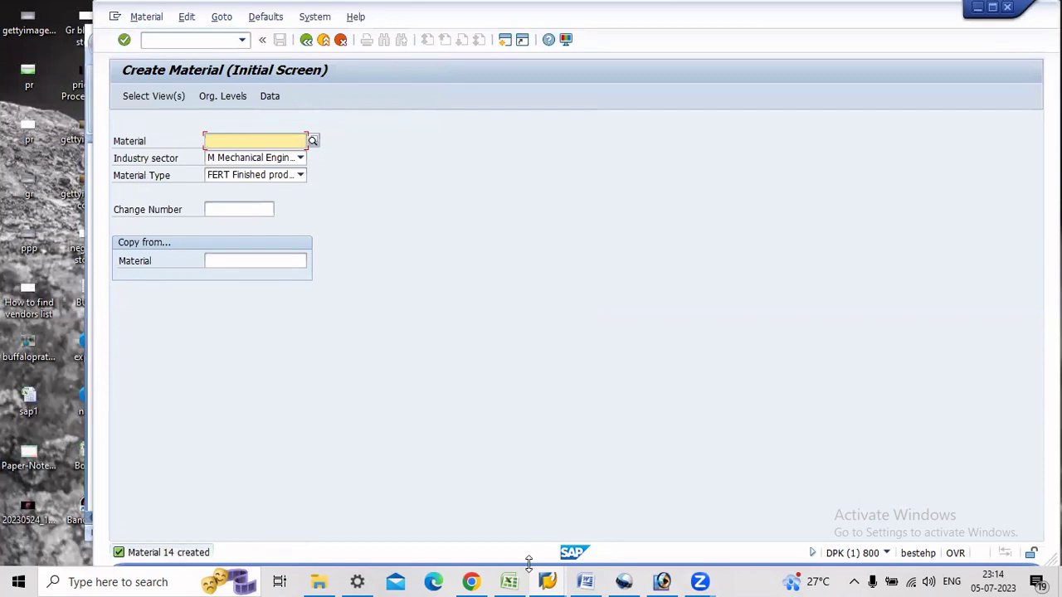
- Switch to the Word notes, add 14 after the line "FIRST CREATE FINISHED MATERIAL WITH MRP VIEWS" and highlight it
{"action": "left_click", "coordinate": [584, 582]}
{"action": "left_click", "coordinate": [609, 346]}
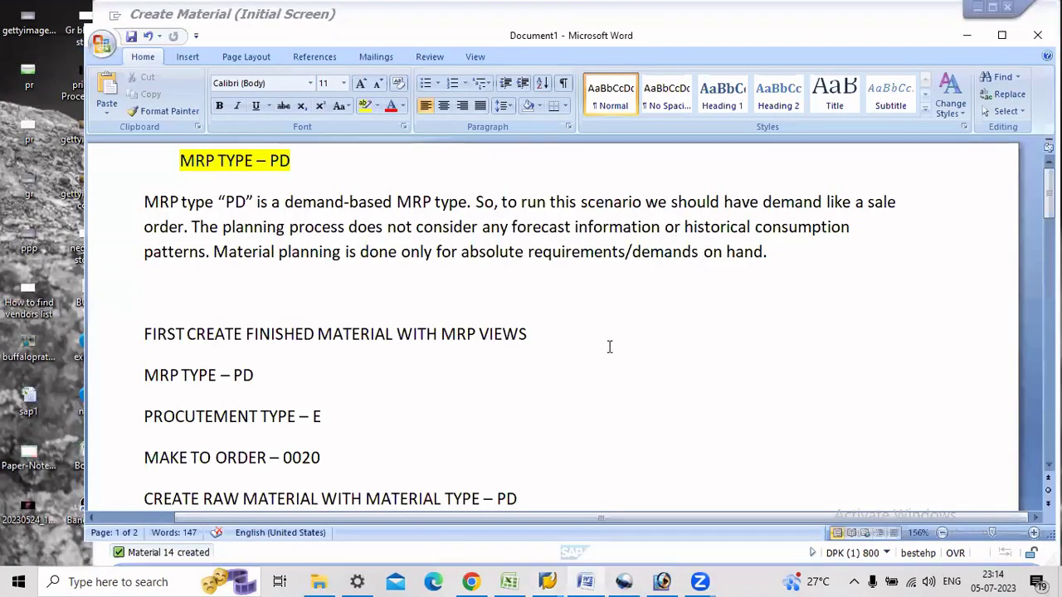
{"action": "type", "text": "14"}
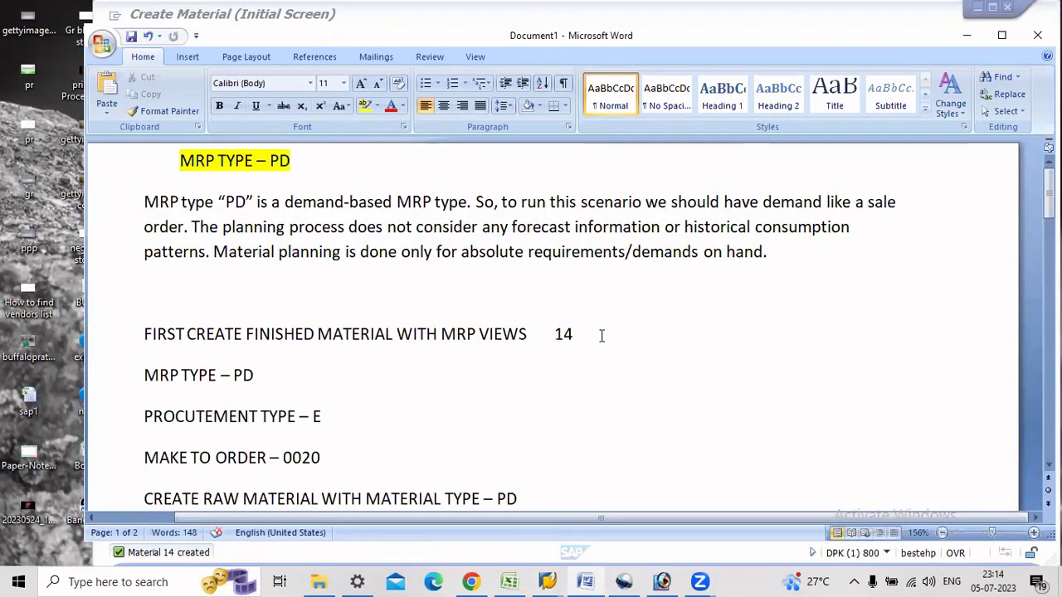
{"action": "left_click_drag", "start_coordinate": [555, 343], "coordinate": [602, 341]}
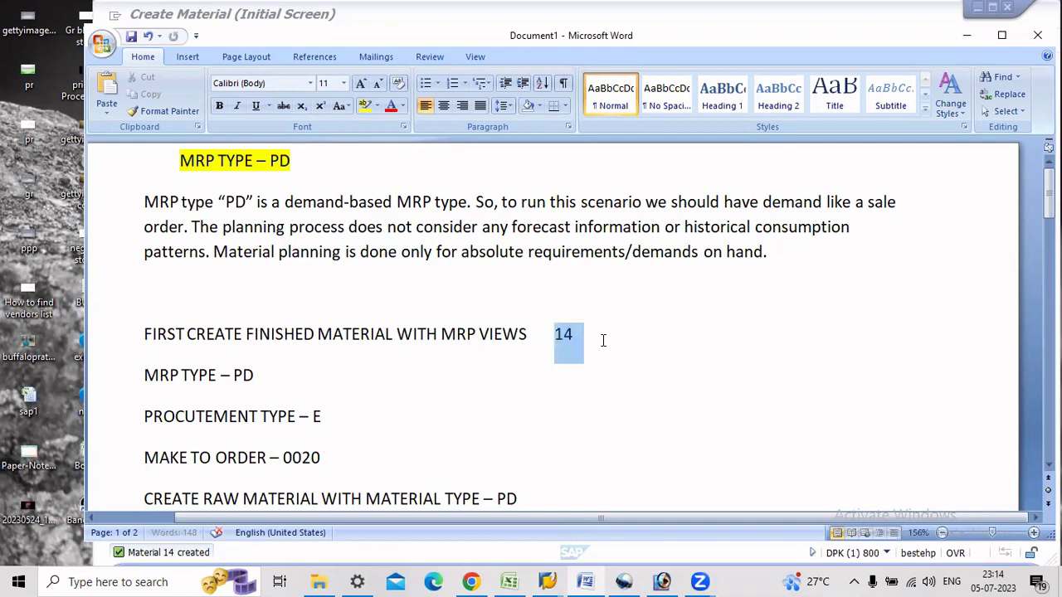
{"action": "left_click", "coordinate": [365, 106]}
- Return to SAP and start a new material with the material type ZMRP RAW MATERAIL ORIGINAL
{"action": "key", "text": "alt+Tab"}
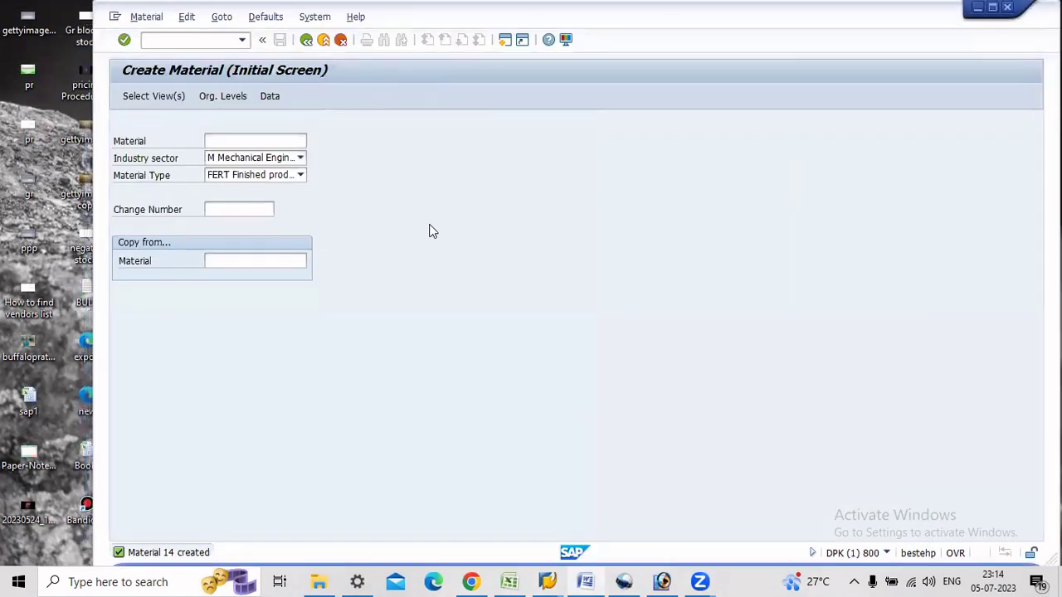
{"action": "left_click", "coordinate": [299, 176]}
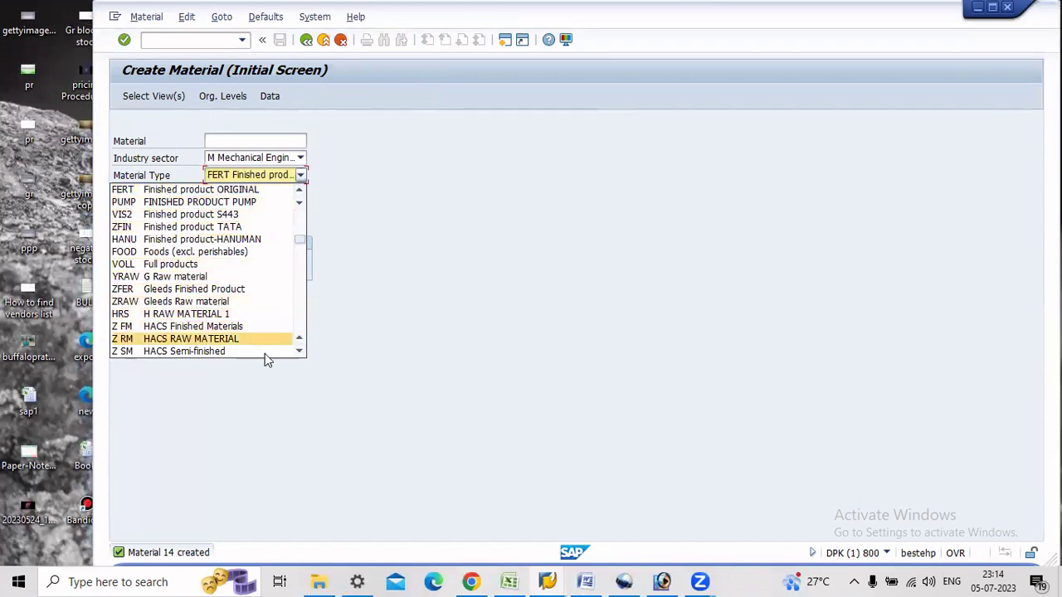
{"action": "scroll", "coordinate": [264, 354], "scroll_direction": "down", "scroll_amount": 12}
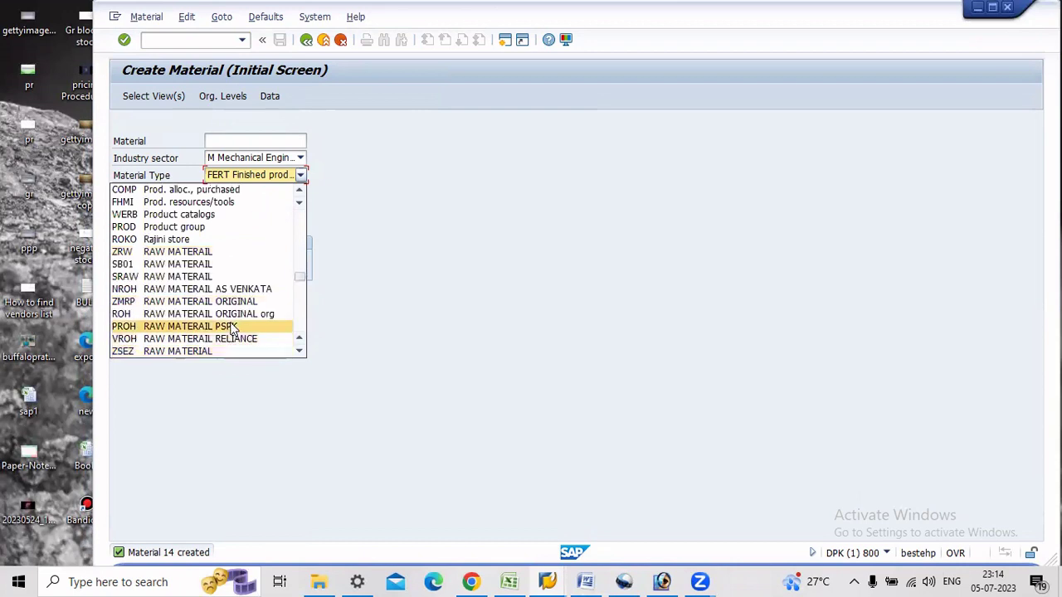
{"action": "left_click", "coordinate": [233, 302]}
{"action": "key", "text": "Return"}
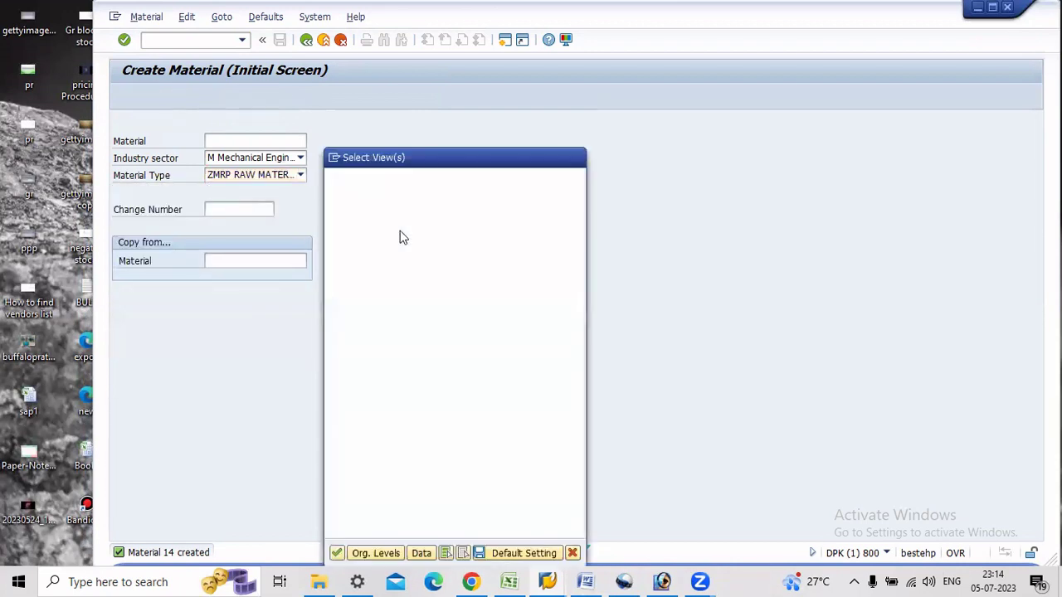
- Select the views Basic Data 1 and 2, Purchasing, MRP 1 and 2, General Plant Data / Storage 1 and 2, and Accounting 1 and 2
{"action": "left_click", "coordinate": [333, 199]}
{"action": "left_click", "coordinate": [333, 216]}
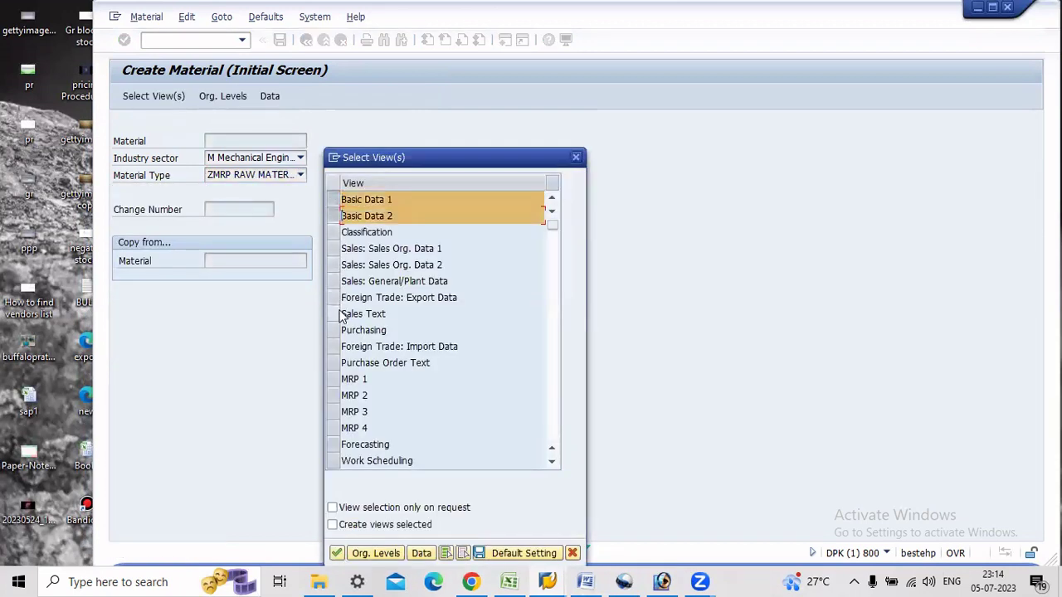
{"action": "left_click", "coordinate": [335, 330]}
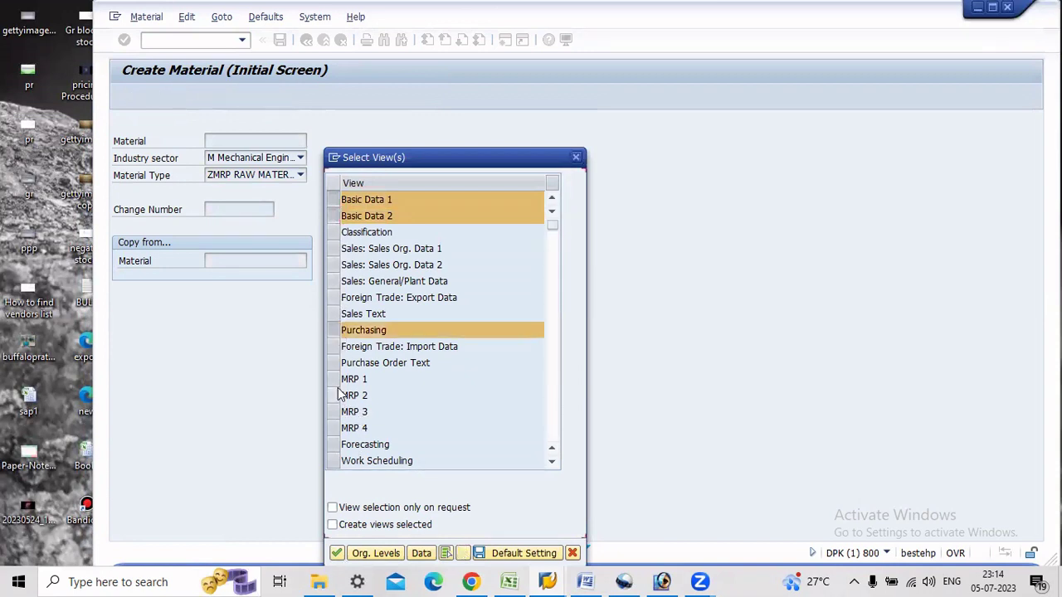
{"action": "scroll", "coordinate": [337, 387], "scroll_direction": "down", "scroll_amount": 1}
{"action": "left_click", "coordinate": [332, 330]}
{"action": "left_click", "coordinate": [332, 347]}
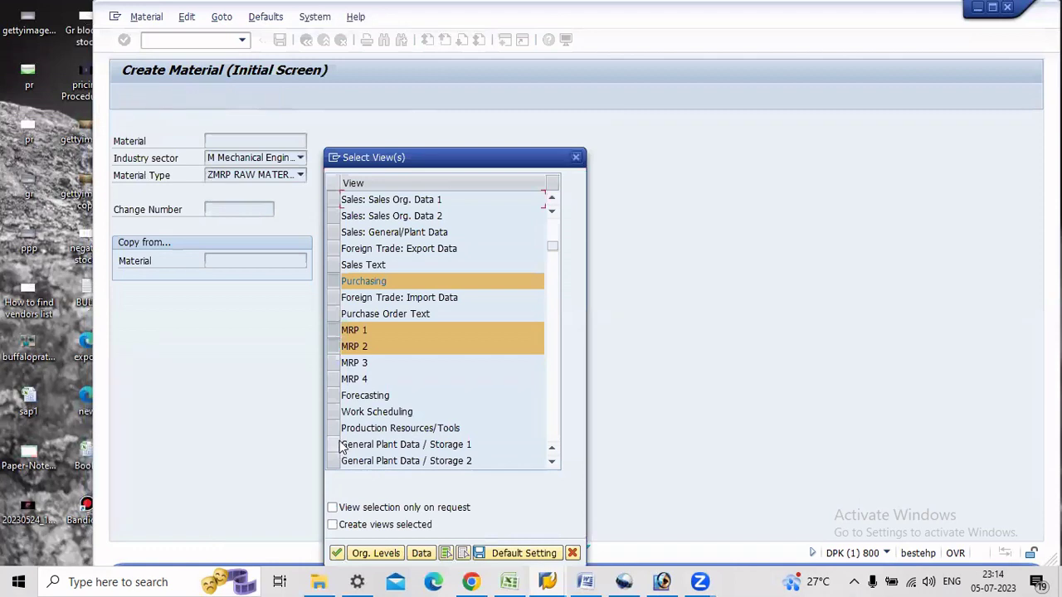
{"action": "scroll", "coordinate": [338, 442], "scroll_direction": "down", "scroll_amount": 1}
{"action": "left_click", "coordinate": [334, 396]}
{"action": "left_click", "coordinate": [334, 415]}
{"action": "scroll", "coordinate": [406, 426], "scroll_direction": "down", "scroll_amount": 1}
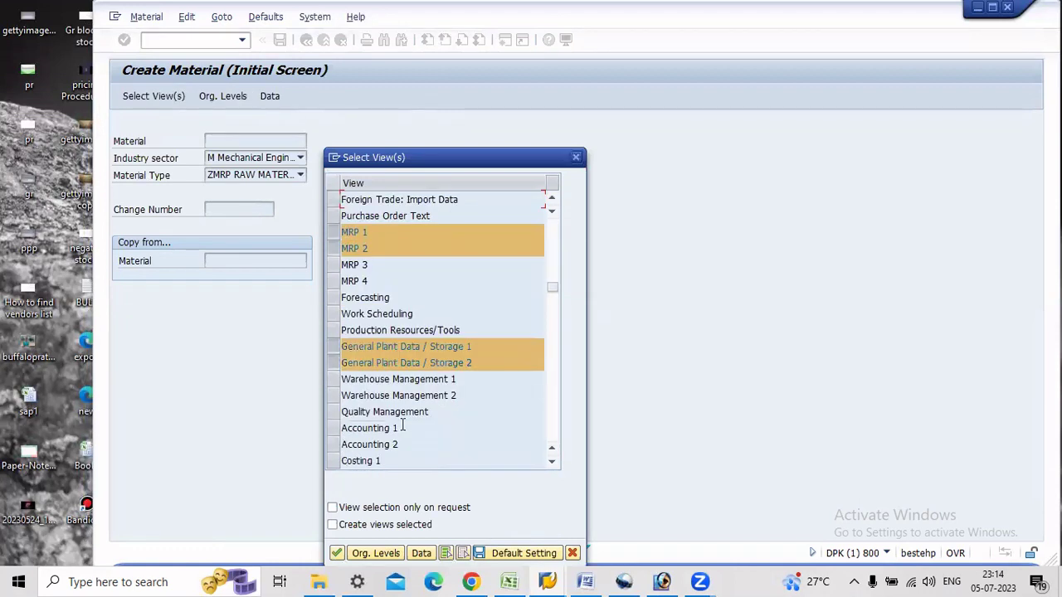
{"action": "left_click_drag", "start_coordinate": [334, 429], "coordinate": [335, 439]}
{"action": "key", "text": "Return"}
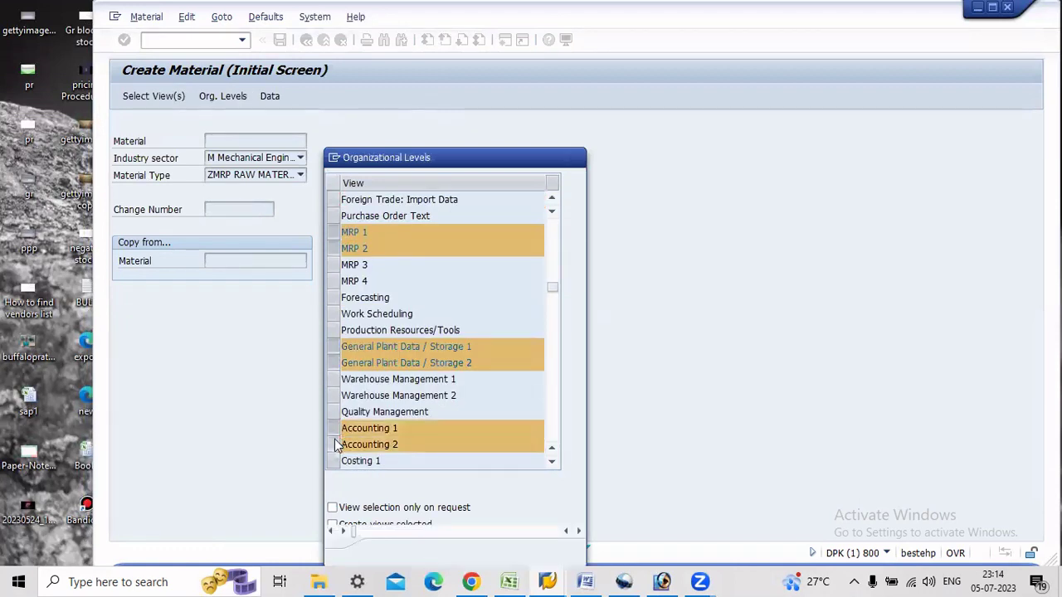
- Set the organizational levels to plant SEZ1 and storage location s1, and continue to Basic Data 1
{"action": "left_click", "coordinate": [344, 181]}
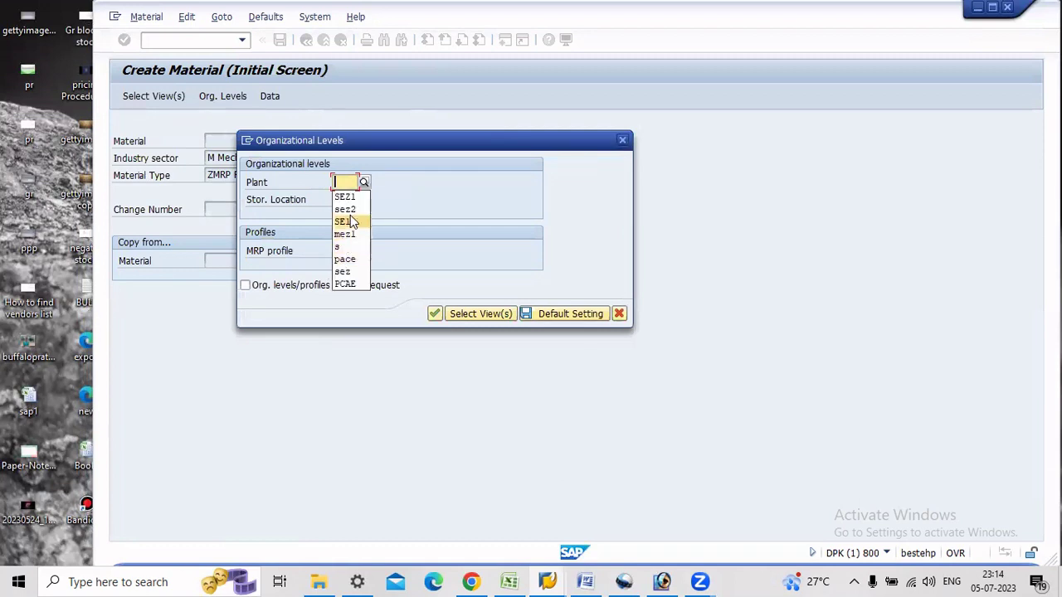
{"action": "left_click", "coordinate": [348, 198]}
{"action": "left_click", "coordinate": [344, 199]}
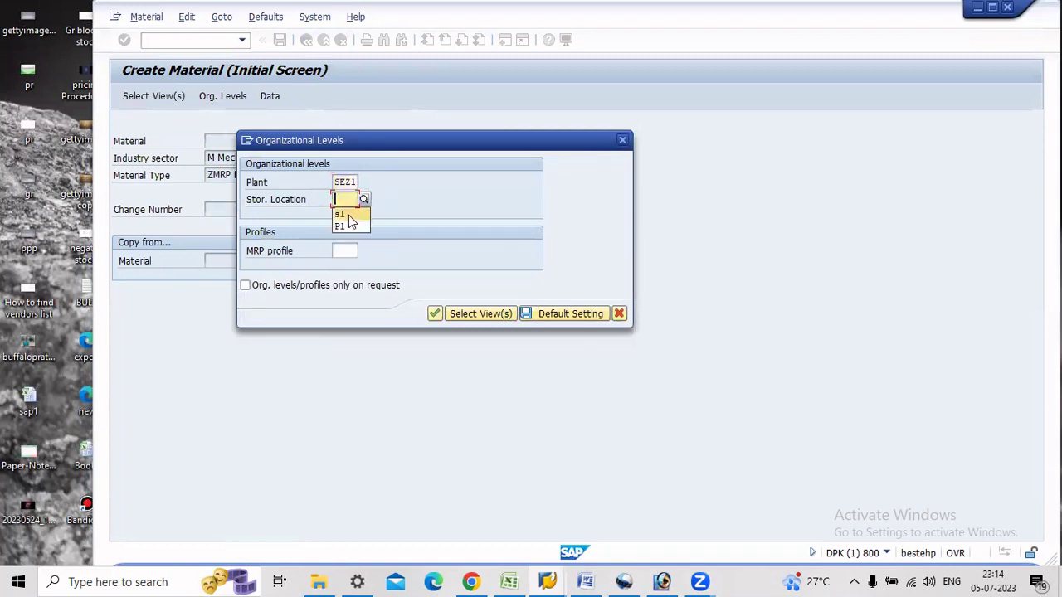
{"action": "key", "text": "Return"}
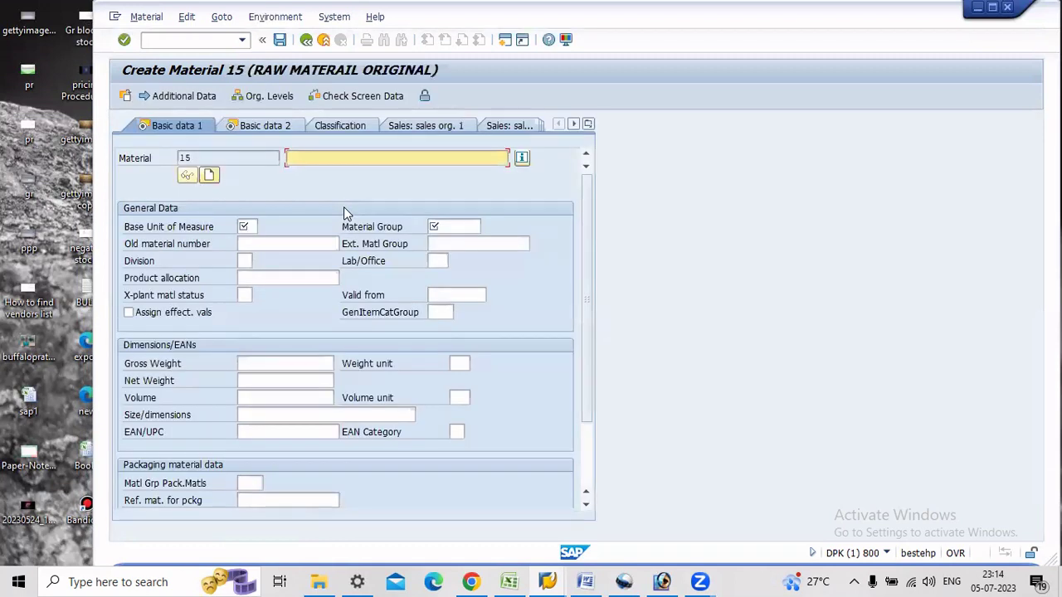
- Enter "raw material for finished product" as the description of the new material
{"action": "type", "text": "raw material for finished"}
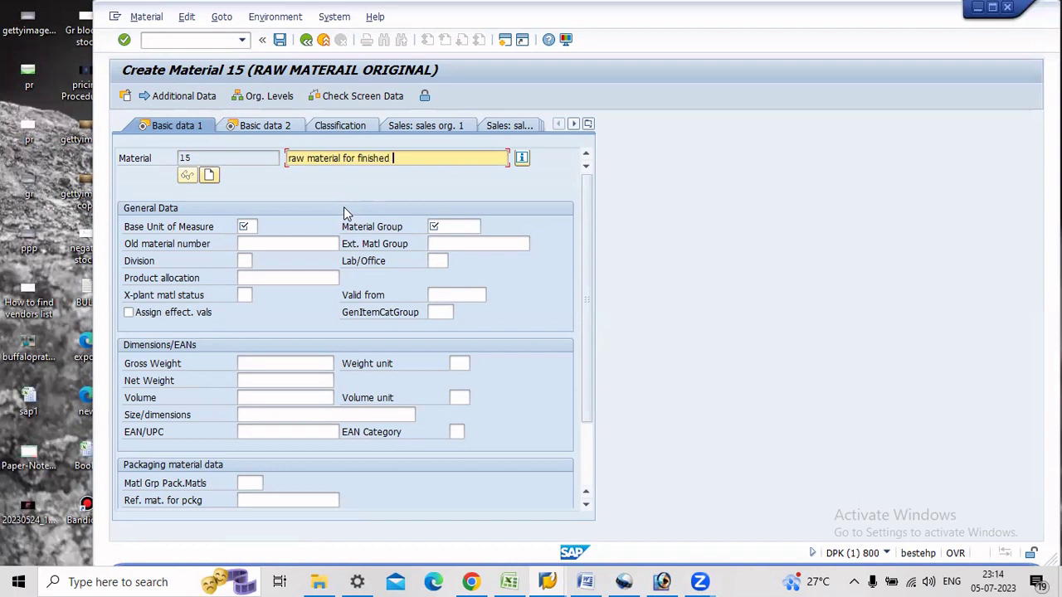
{"action": "type", "text": " producr"}
{"action": "key", "text": "BackSpace"}
{"action": "type", "text": "t"}
- Set the base unit of measure to ea and the material group to 0001, and continue to the Purchasing view
{"action": "left_click", "coordinate": [247, 227]}
{"action": "type", "text": "ea"}
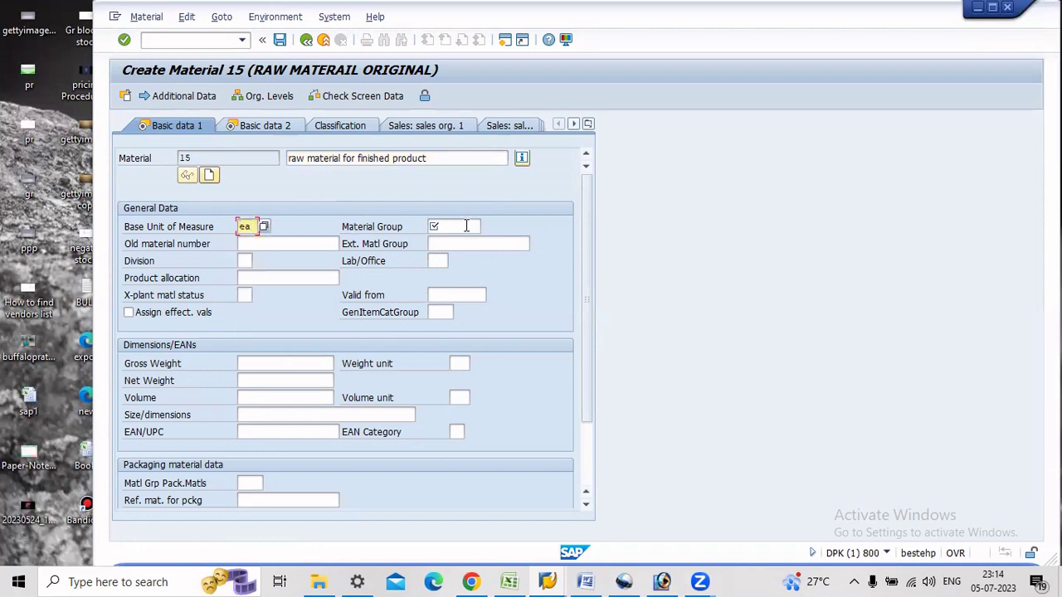
{"action": "left_click", "coordinate": [466, 226]}
{"action": "left_click", "coordinate": [439, 241]}
{"action": "key", "text": "Return"}
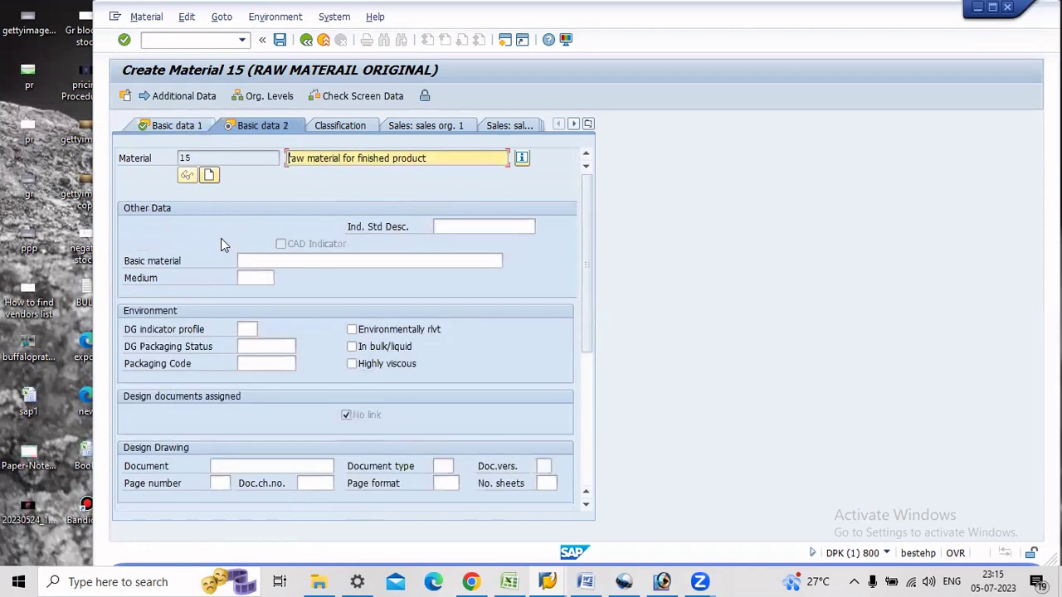
{"action": "key", "text": "Return"}
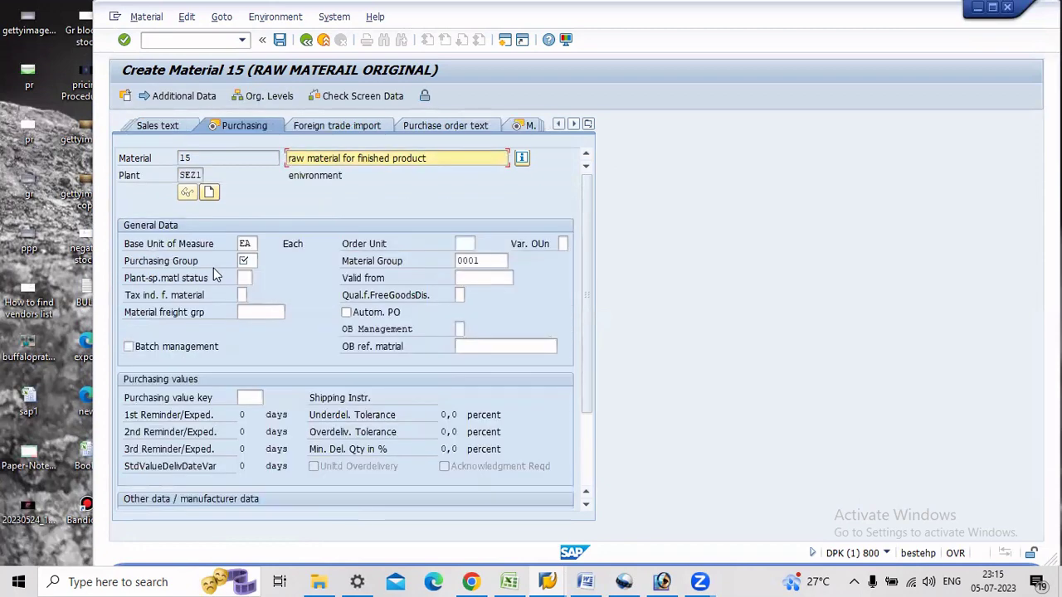
- Set the purchasing group to SZ1 in the Purchasing view and continue to MRP 1
{"action": "left_click", "coordinate": [244, 261]}
{"action": "left_click", "coordinate": [252, 274]}
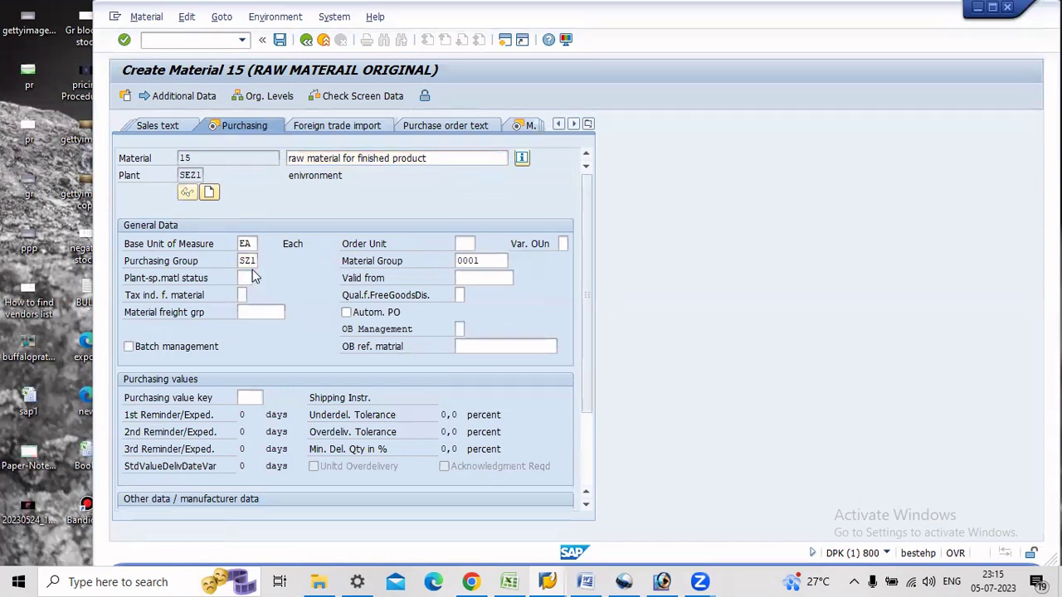
{"action": "key", "text": "Return"}
- Set the MRP type to pd, MRP group to 0020 and MRP controller to 000, and continue to MRP 2
{"action": "left_click", "coordinate": [243, 329]}
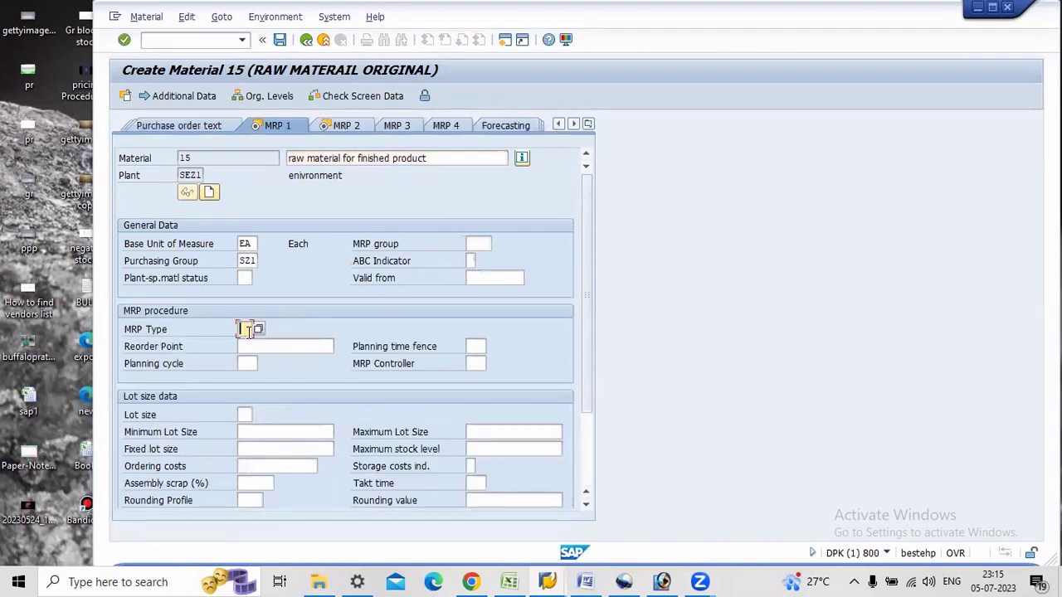
{"action": "type", "text": "pd"}
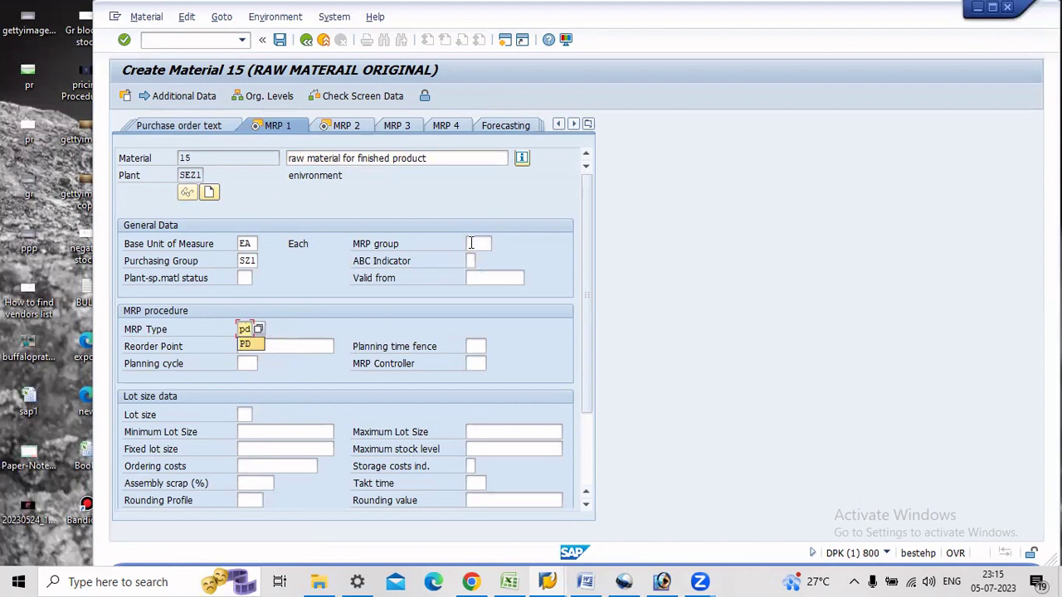
{"action": "left_click", "coordinate": [471, 243]}
{"action": "type", "text": "0020"}
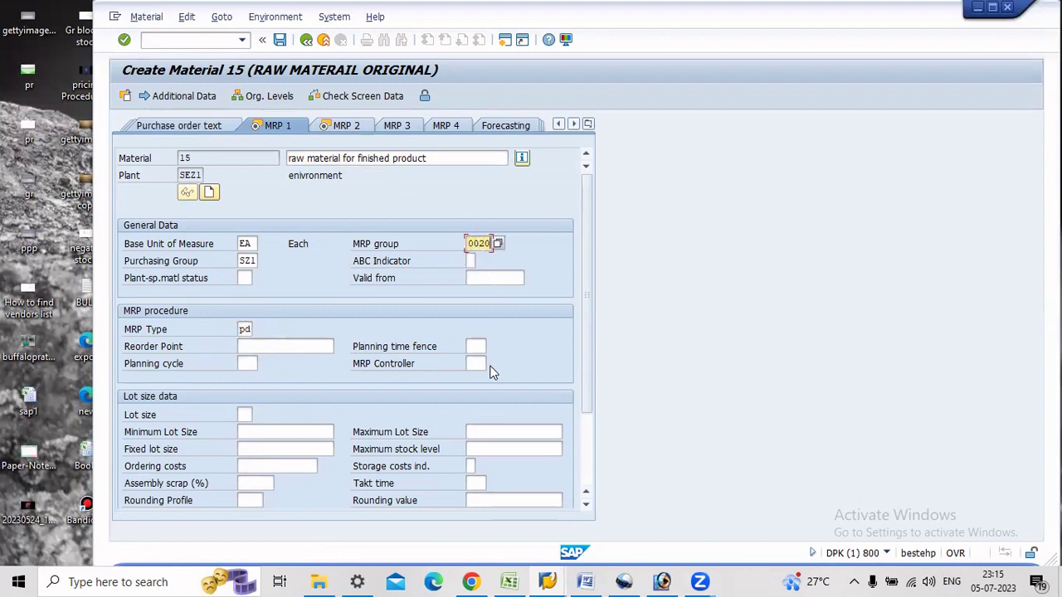
{"action": "left_click", "coordinate": [474, 362]}
{"action": "type", "text": "000"}
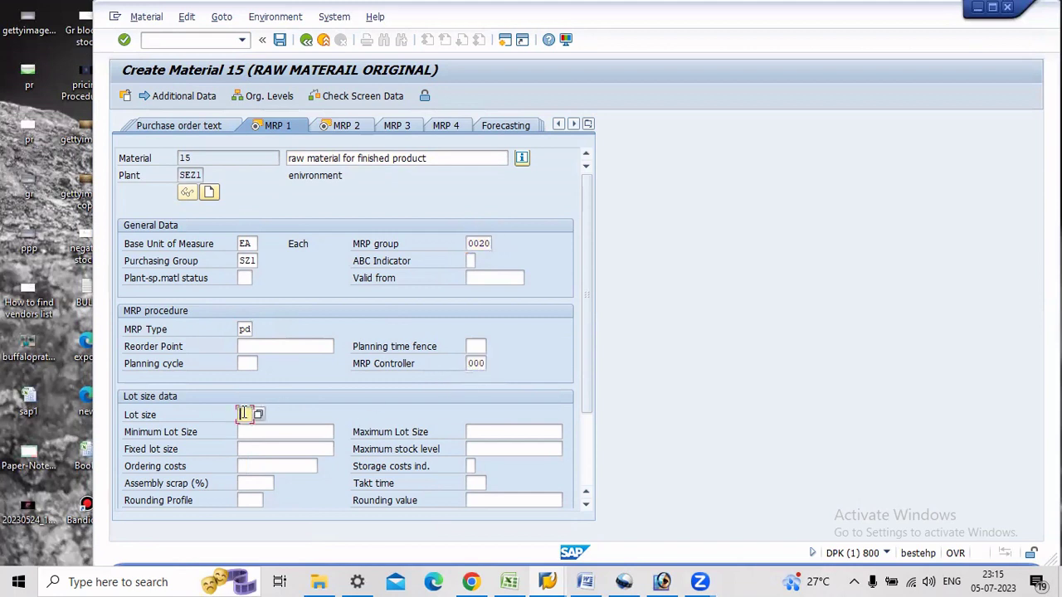
{"action": "key", "text": "Return"}
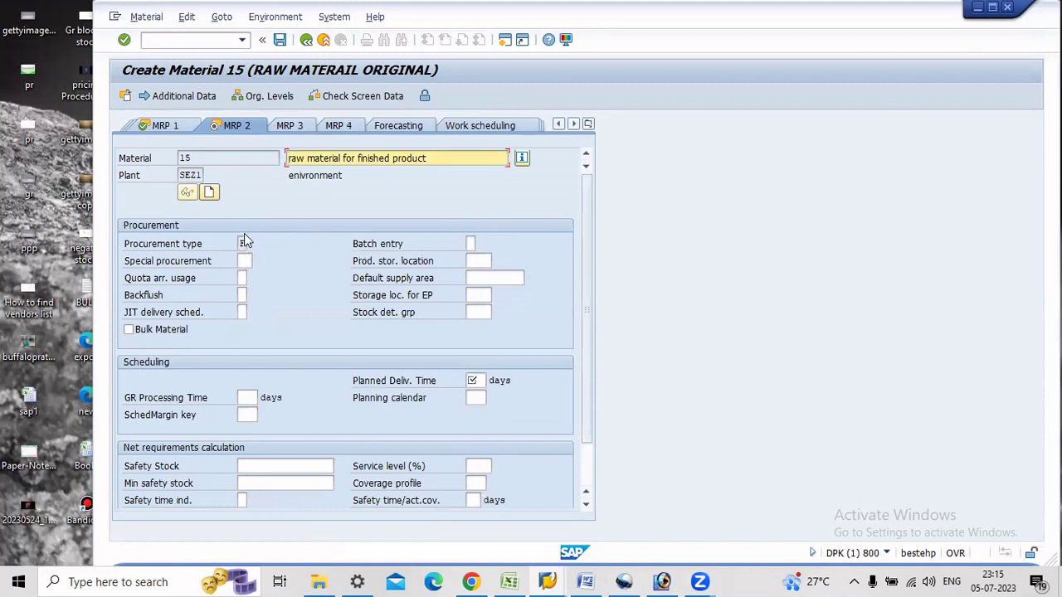
- Set the planned delivery time to 05 days and the scheduling margin key to 000, and continue to the plant storage data
{"action": "left_click", "coordinate": [474, 380]}
{"action": "type", "text": "08"}
{"action": "key", "text": "Return"}
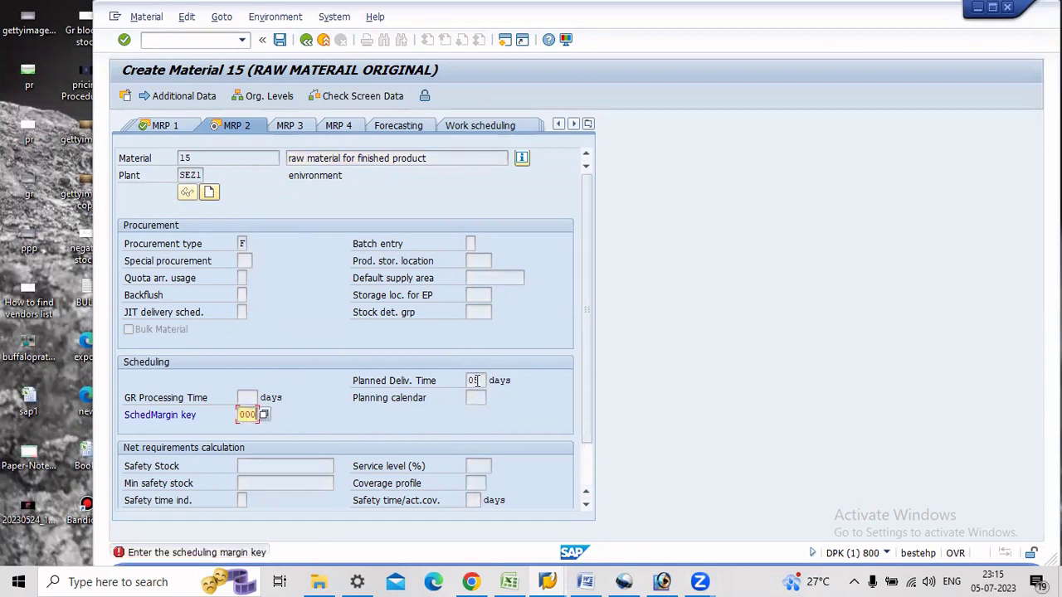
{"action": "type", "text": "000"}
{"action": "key", "text": "Return"}
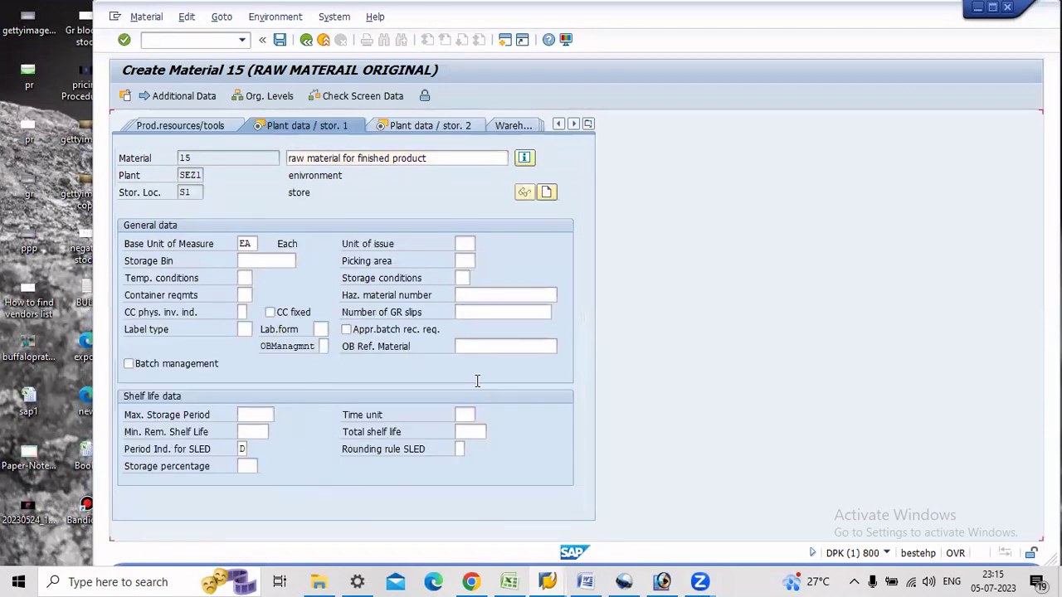
- Set the valuation class to 3000 and the moving price to 555 in Accounting 1, and save the material
{"action": "key", "text": "Return"}
{"action": "key", "text": "Return"}
{"action": "left_click", "coordinate": [258, 328]}
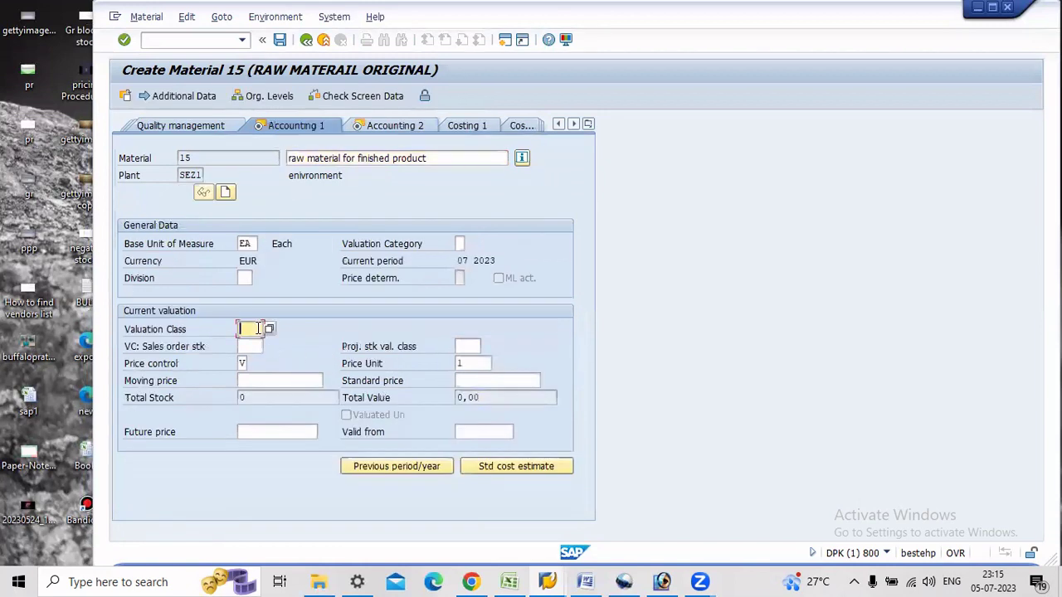
{"action": "type", "text": "3000"}
{"action": "left_click", "coordinate": [279, 378]}
{"action": "type", "text": "555"}
{"action": "key", "text": "Return"}
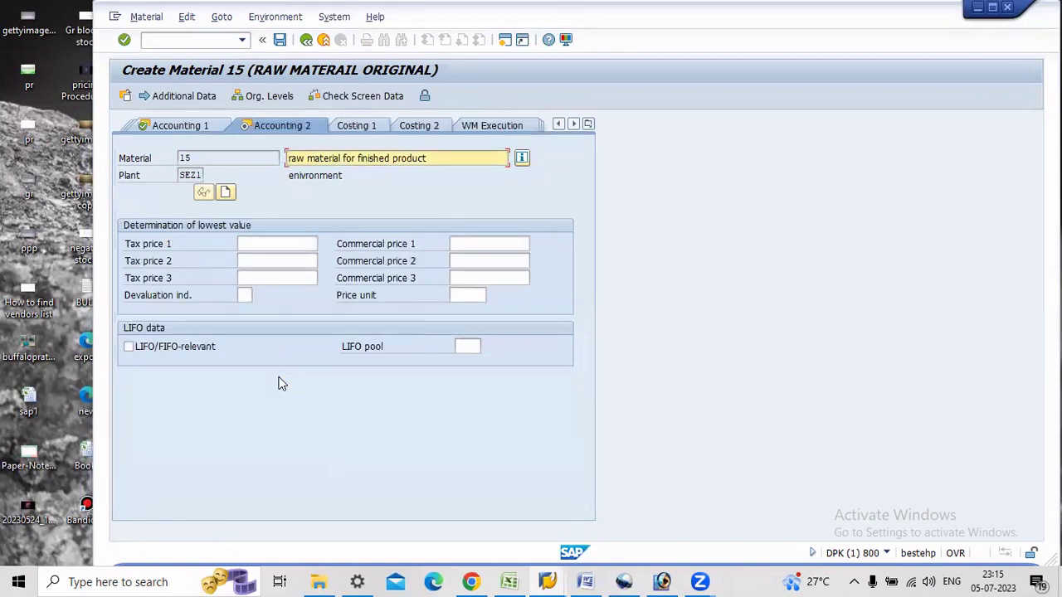
{"action": "key", "text": "Return"}
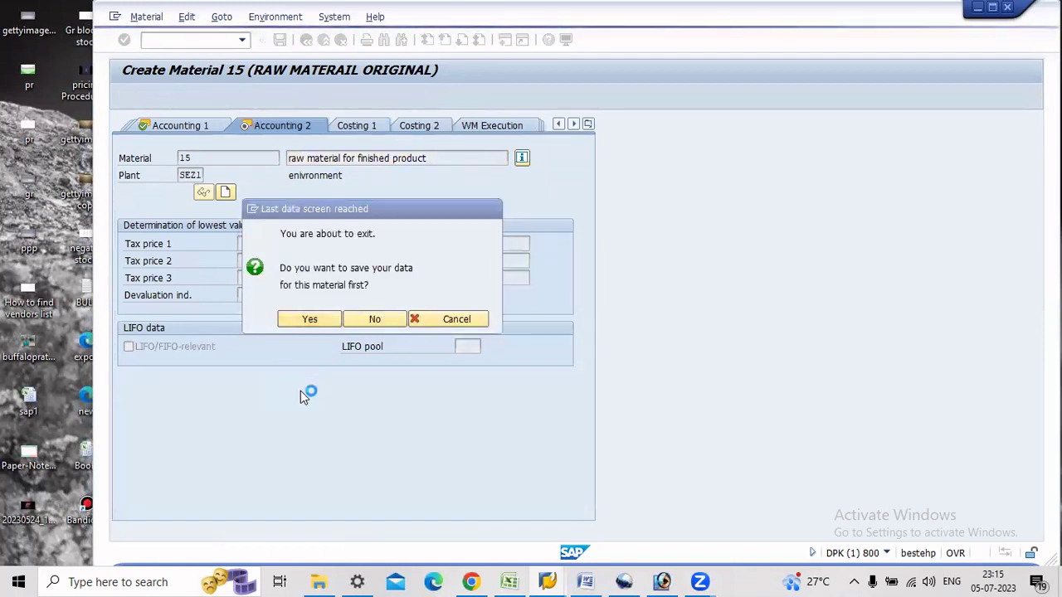
{"action": "key", "text": "Return"}
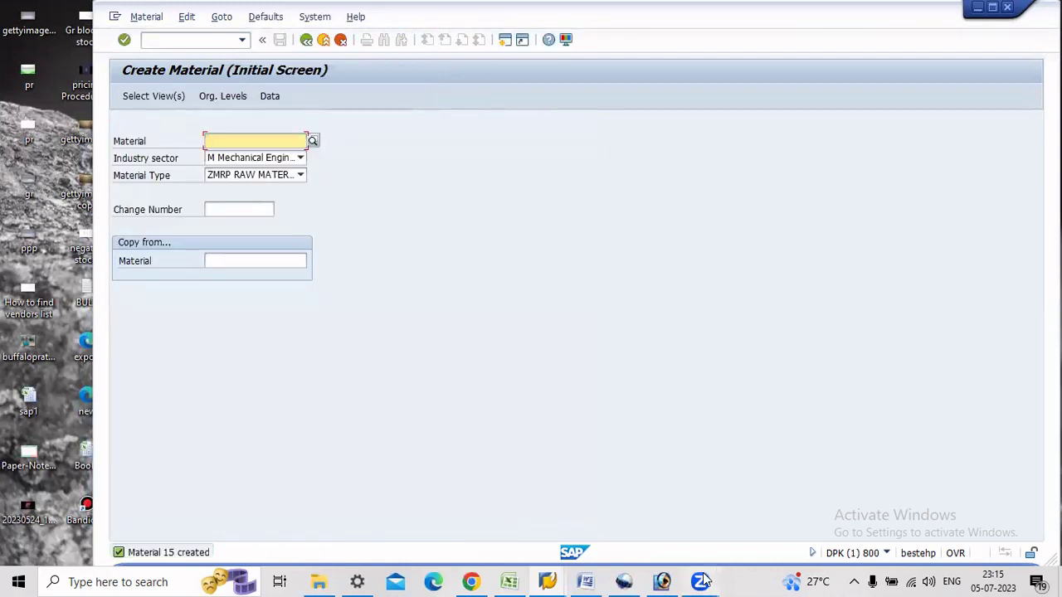
- Switch to the Word notes, add 15 after the line about creating the raw material, and select that number
{"action": "mouse_move", "coordinate": [585, 582]}
{"action": "left_click", "coordinate": [605, 510]}
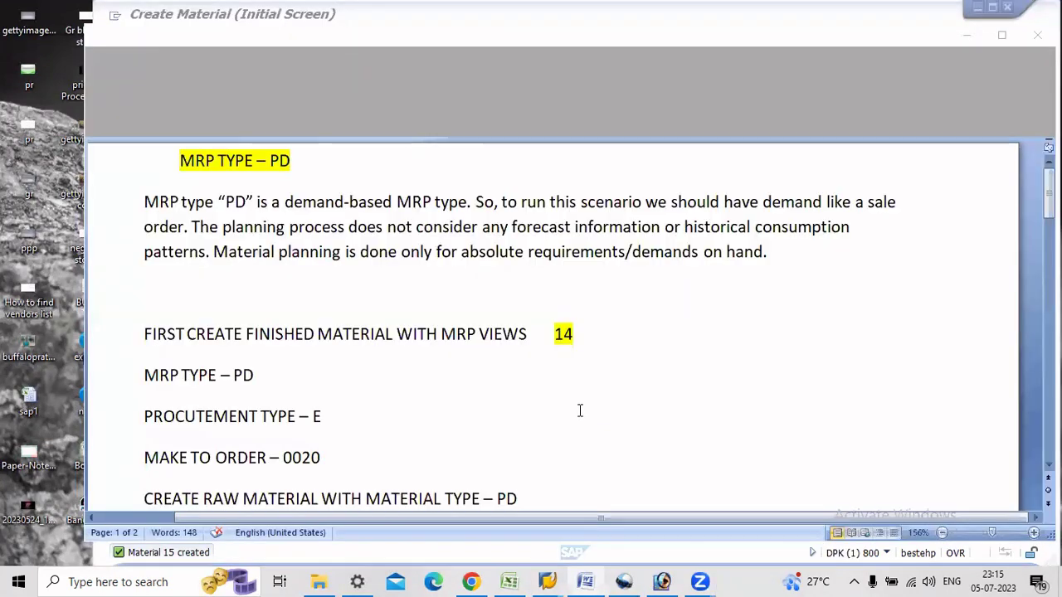
{"action": "type", "text": "15"}
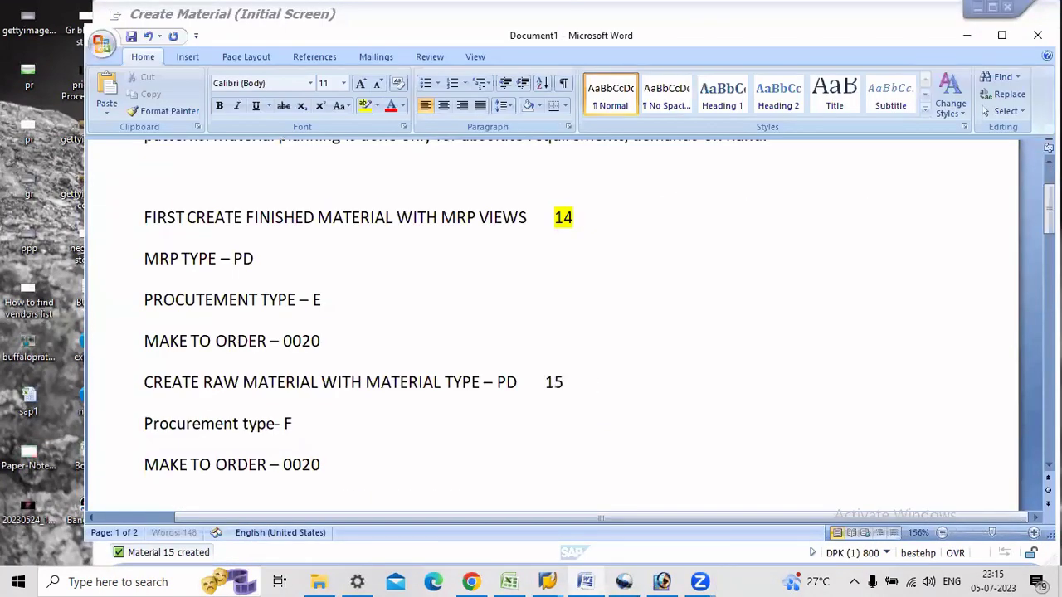
{"action": "left_click_drag", "start_coordinate": [497, 383], "coordinate": [544, 388]}
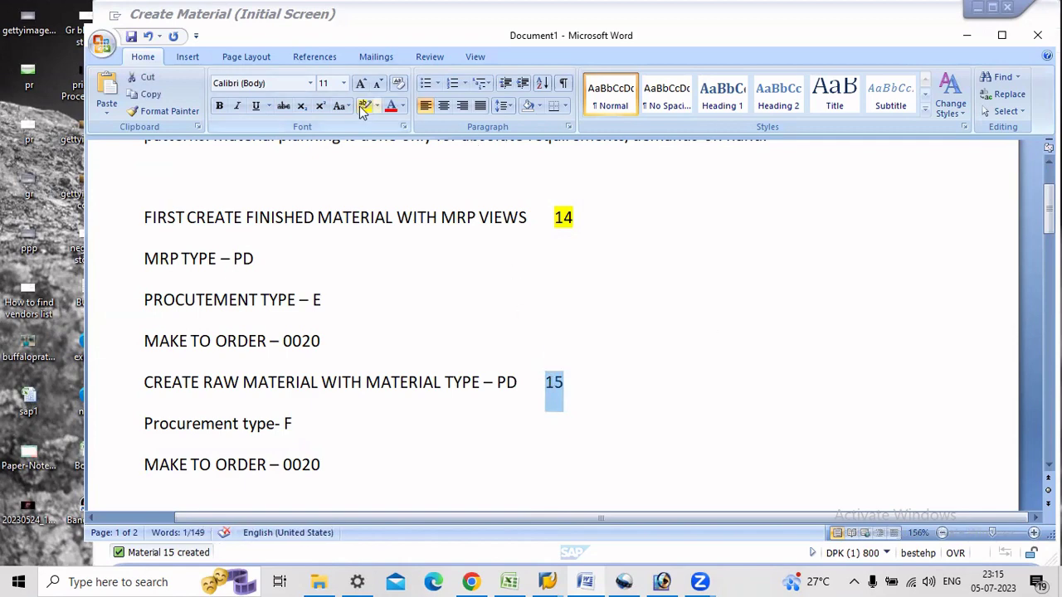
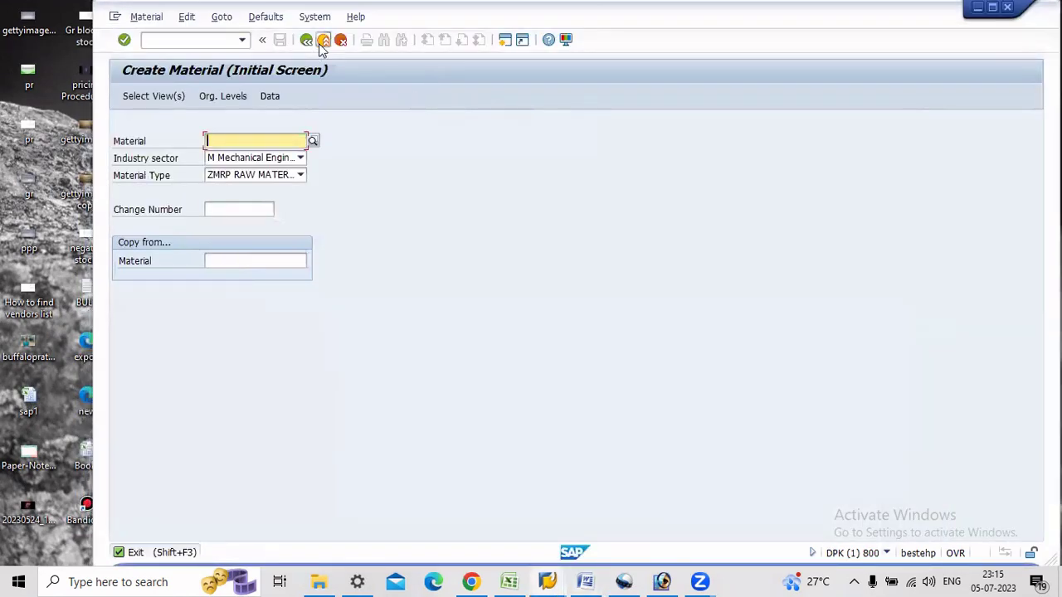
- Return to SAP, leave material creation and start the material BOM creation transaction cs01
{"action": "left_click", "coordinate": [324, 41]}
{"action": "type", "text": "bom"}
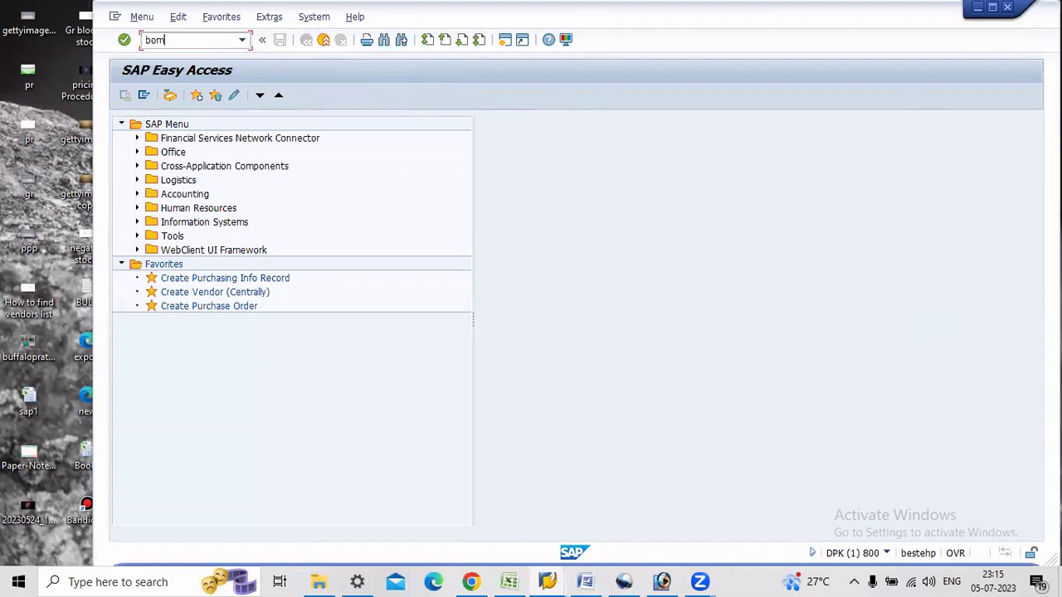
{"action": "key", "text": "Return"}
{"action": "type", "text": "cs01"}
{"action": "key", "text": "Return"}
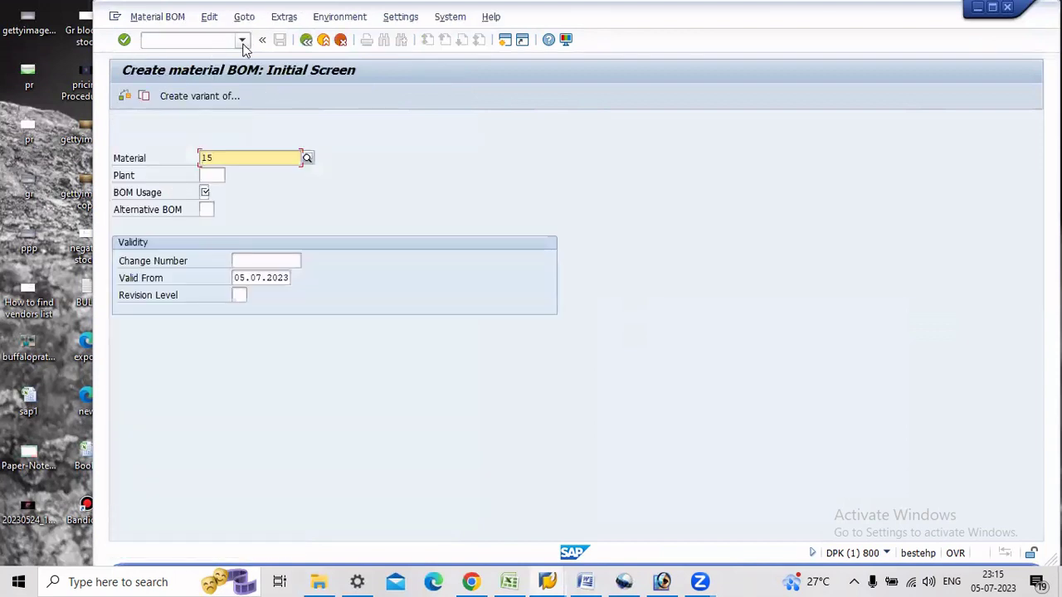
- Enter material 14, plant SEZ1 and the BOM usage for the new BOM, and continue to the item overview
{"action": "key", "text": "BackSpace"}
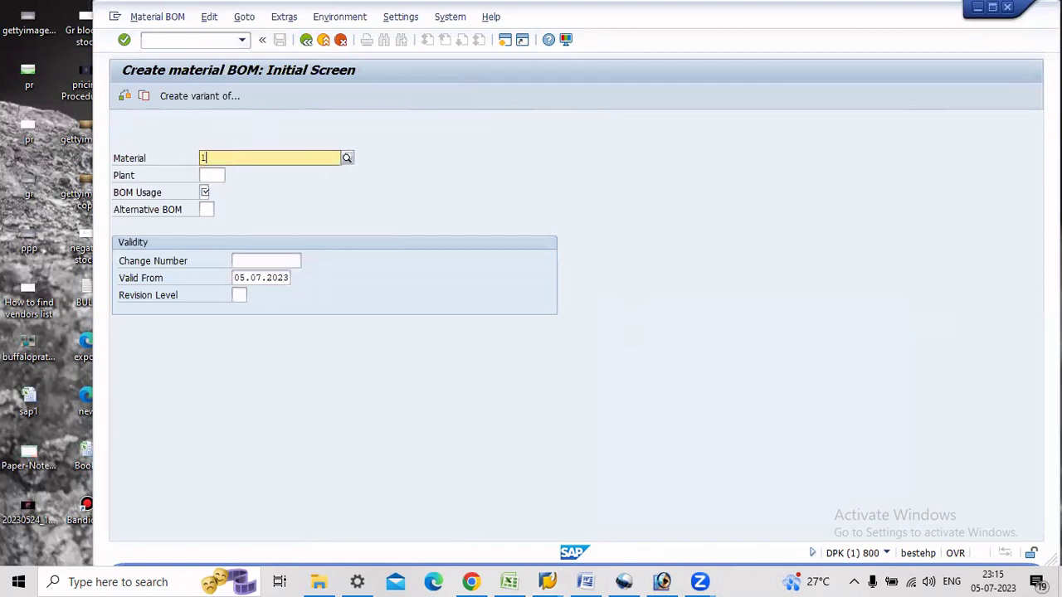
{"action": "left_click", "coordinate": [215, 175]}
{"action": "type", "text": "S"}
{"action": "left_click", "coordinate": [214, 190]}
{"action": "left_click", "coordinate": [204, 191]}
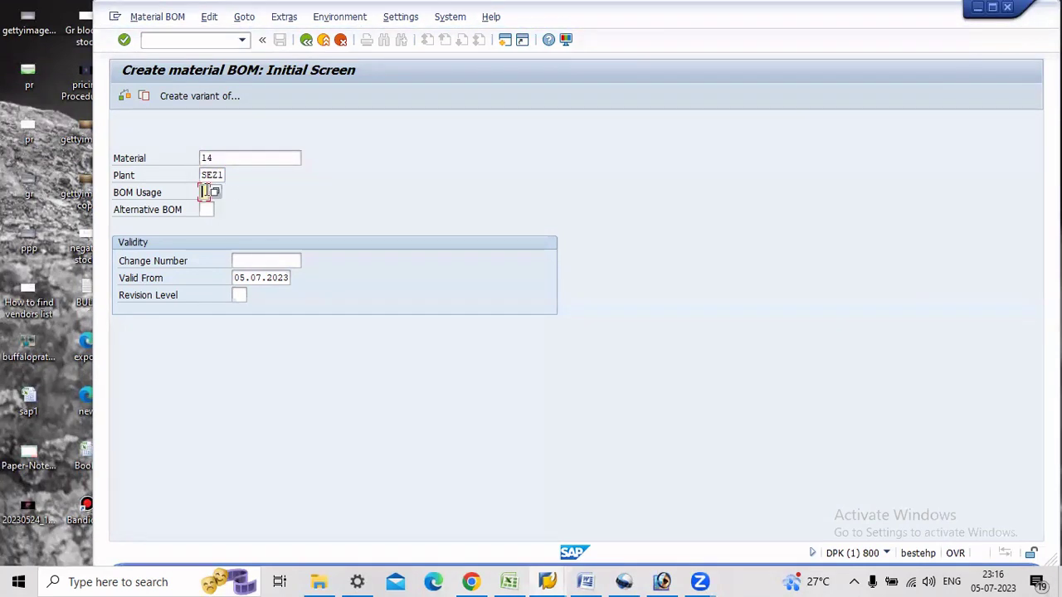
{"action": "key", "text": "Return"}
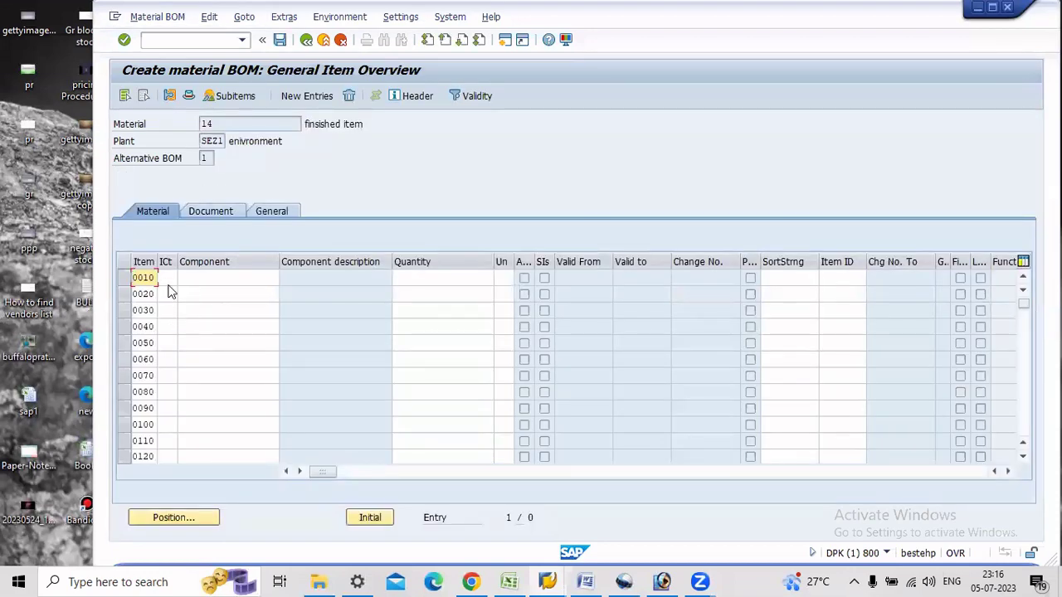
- Add component 15 as item 0010 with item category L and quantity 5, and save the BOM
{"action": "left_click", "coordinate": [169, 281]}
{"action": "type", "text": "1"}
{"action": "left_click", "coordinate": [241, 275]}
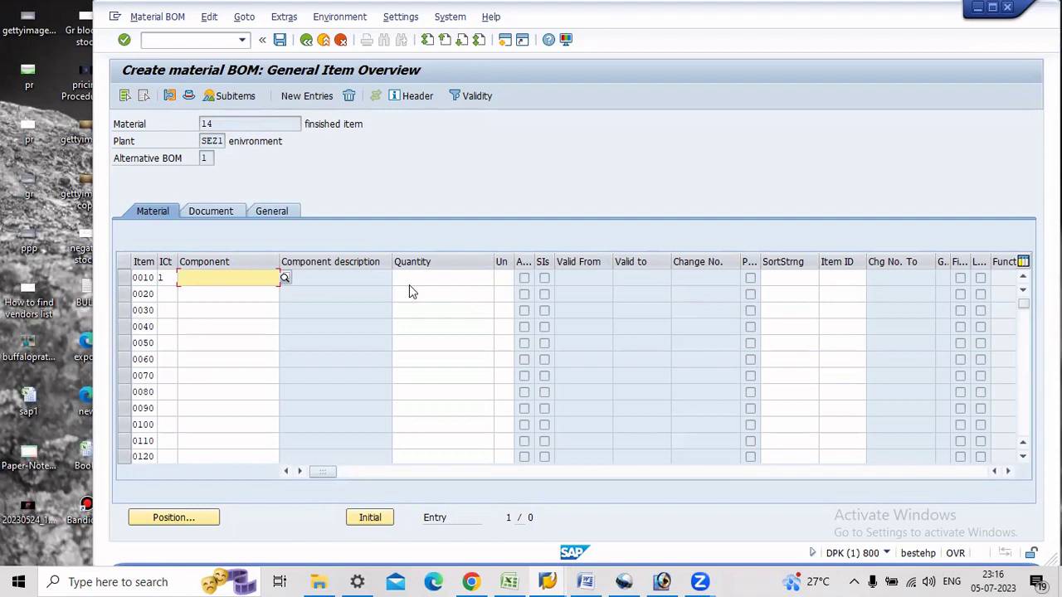
{"action": "type", "text": "15"}
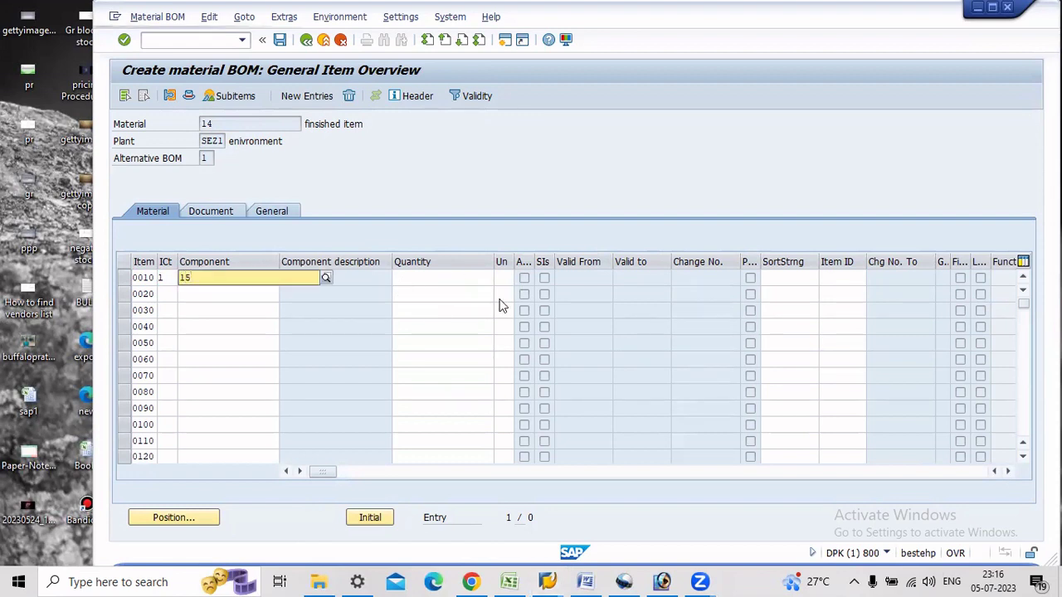
{"action": "left_click", "coordinate": [472, 277]}
{"action": "type", "text": "5"}
{"action": "key", "text": "Return"}
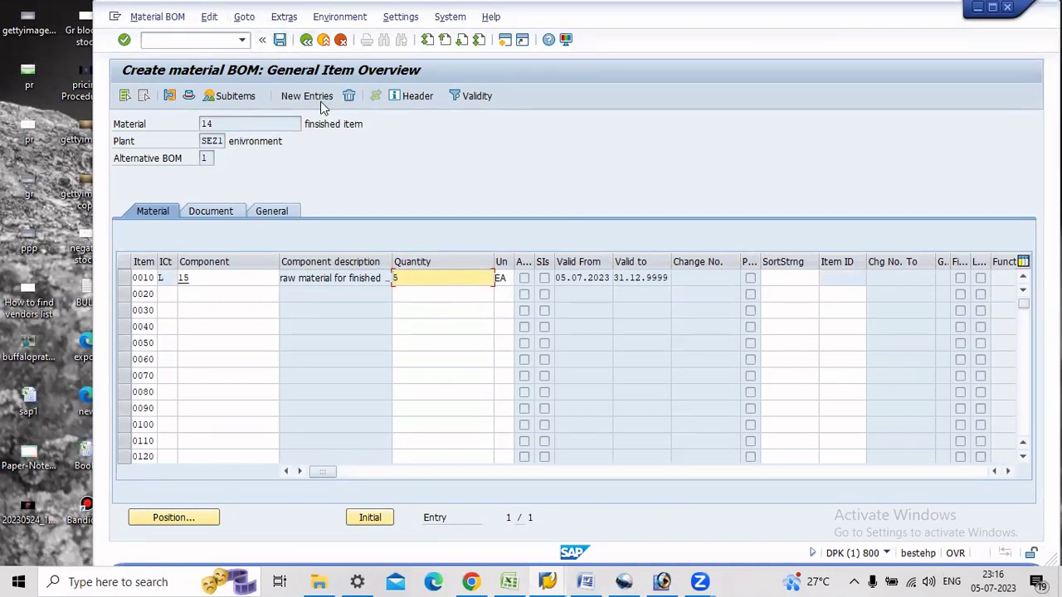
{"action": "left_click", "coordinate": [281, 40]}
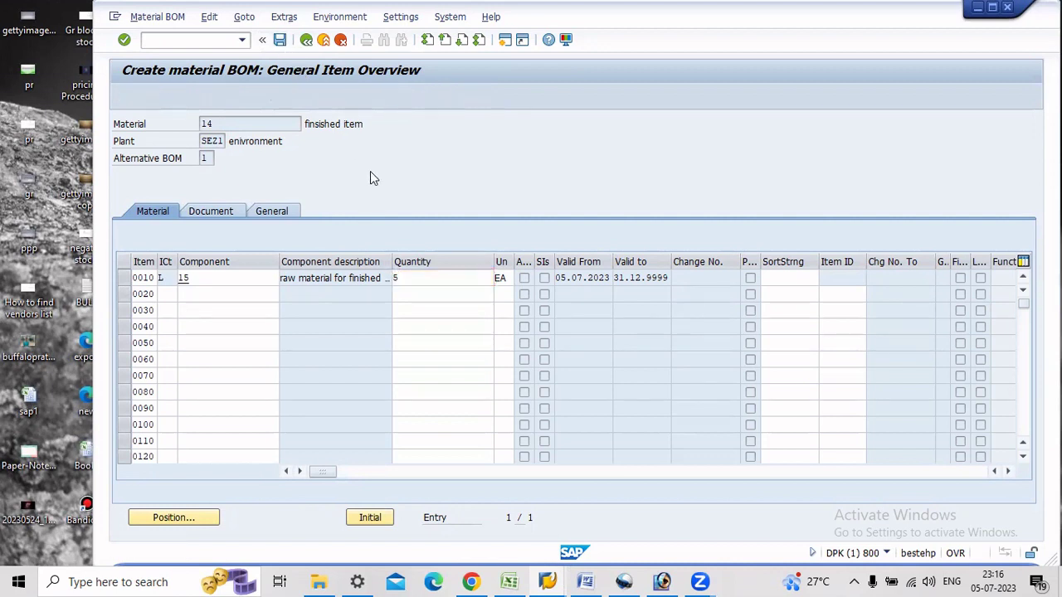
- Leave BOM creation and display the stock/requirements list of material 14 in plant SEZ1 with transaction md04
{"action": "left_click", "coordinate": [325, 39]}
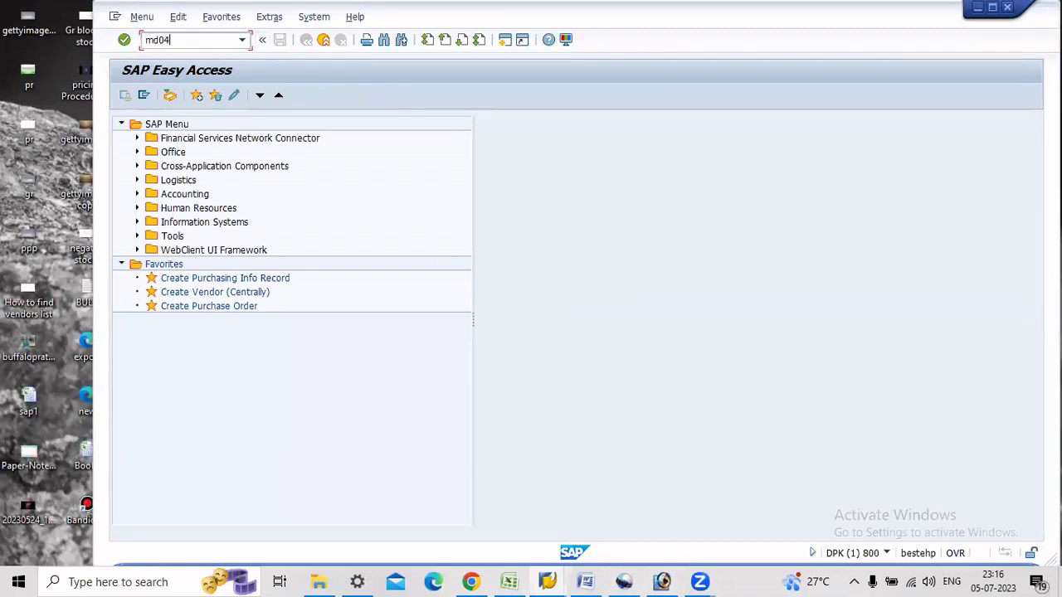
{"action": "key", "text": "Return"}
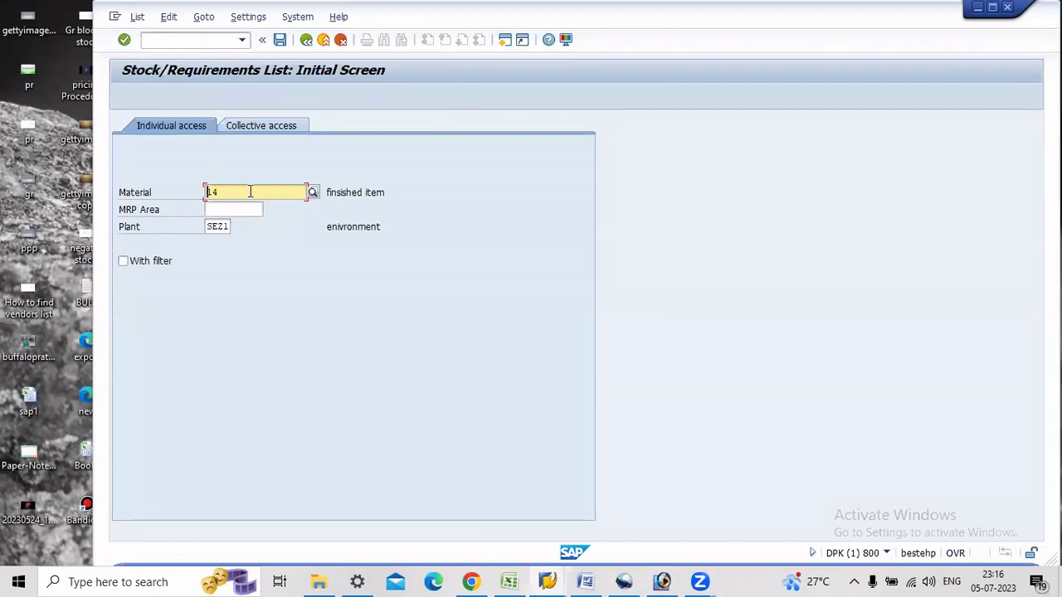
{"action": "key", "text": "Return"}
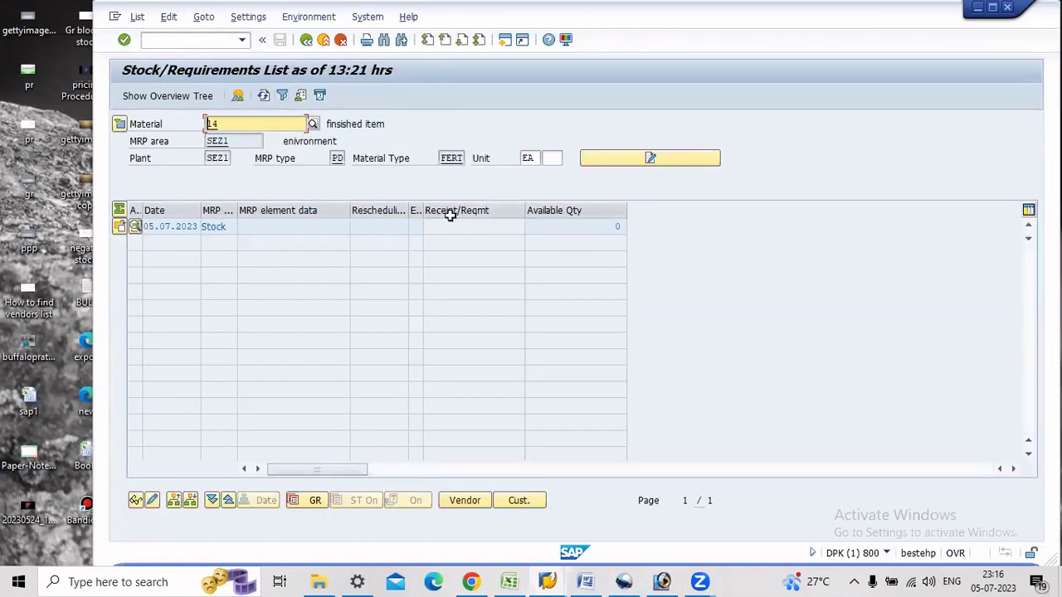
- Return to the list's initial screen and display the stock/requirements list of material 15
{"action": "left_click", "coordinate": [306, 39]}
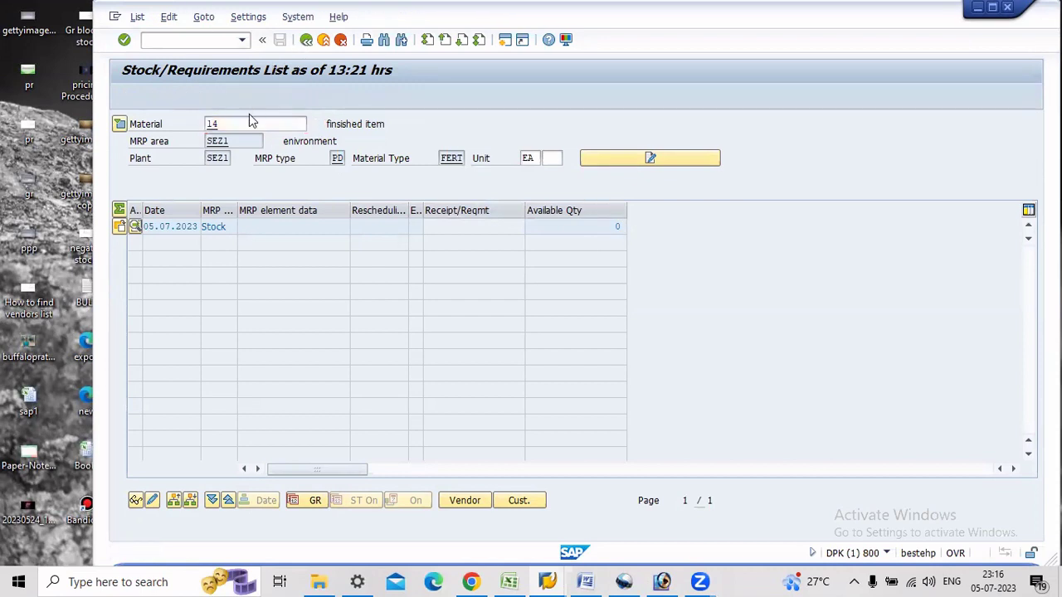
{"action": "left_click", "coordinate": [235, 191]}
{"action": "key", "text": "BackSpace"}
{"action": "type", "text": "5"}
{"action": "key", "text": "Return"}
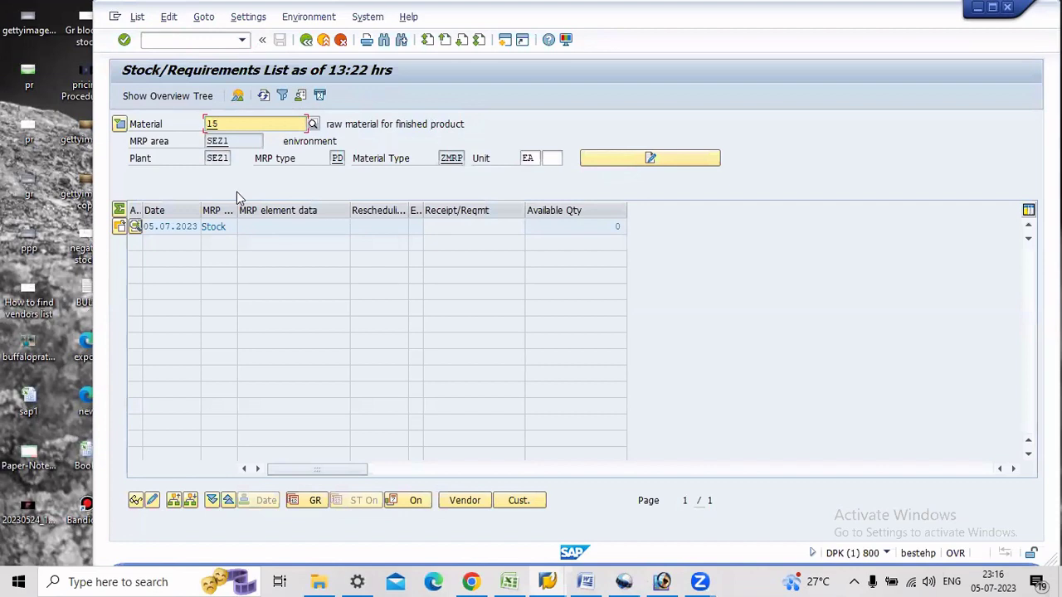
- Leave the stock/requirements list and start creating a sales order with order type o
{"action": "left_click", "coordinate": [323, 40]}
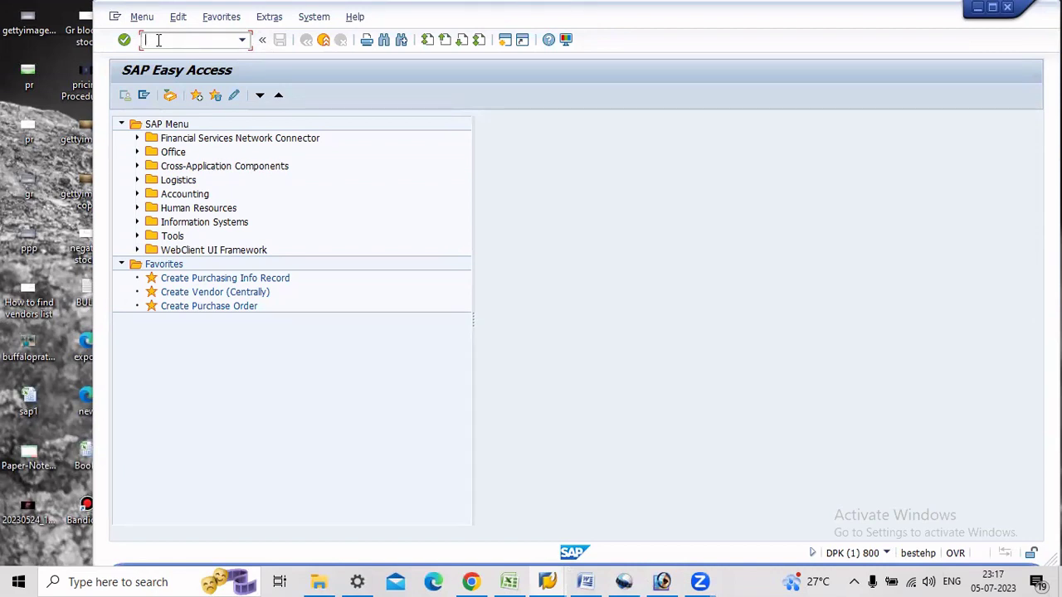
{"action": "key", "text": "Return"}
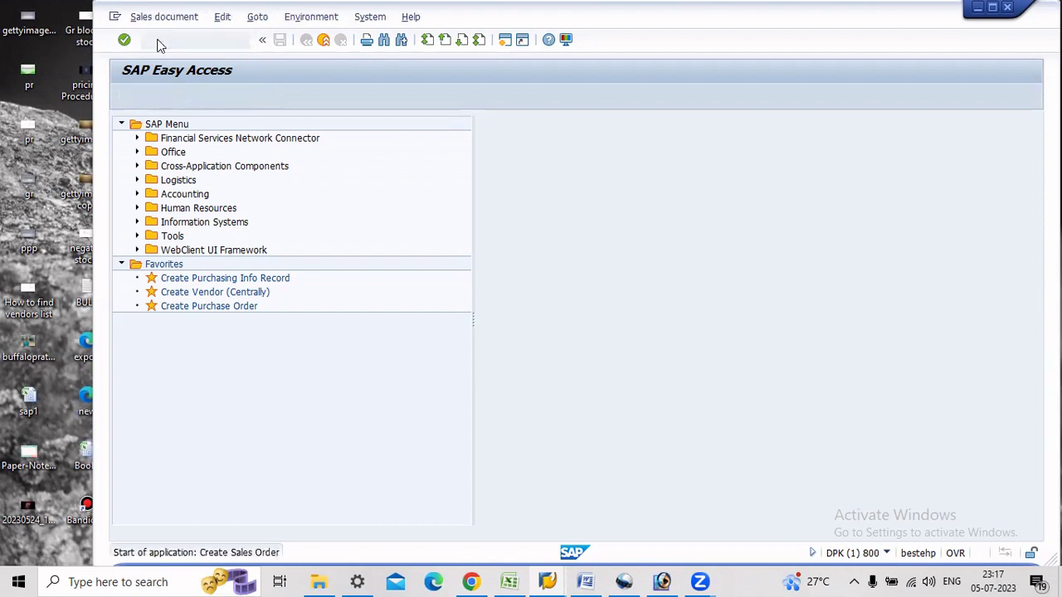
{"action": "type", "text": "or"}
{"action": "key", "text": "BackSpace"}
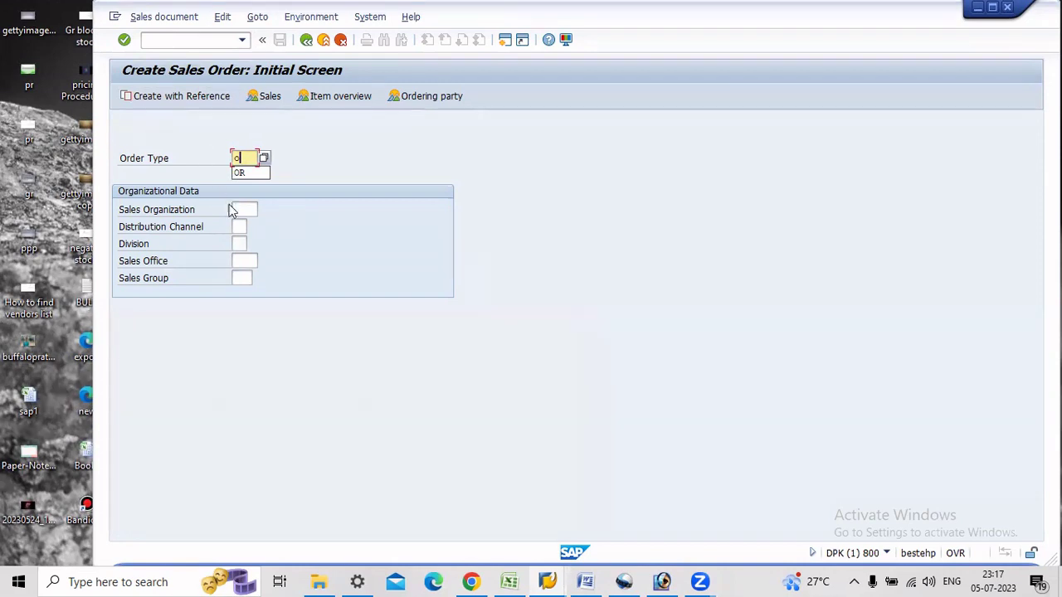
- Set the sales organization to mtvz, the distribution channel to 01 and the division to 00 for the sales order
{"action": "left_click", "coordinate": [243, 208]}
{"action": "left_click", "coordinate": [243, 221]}
{"action": "left_click", "coordinate": [239, 226]}
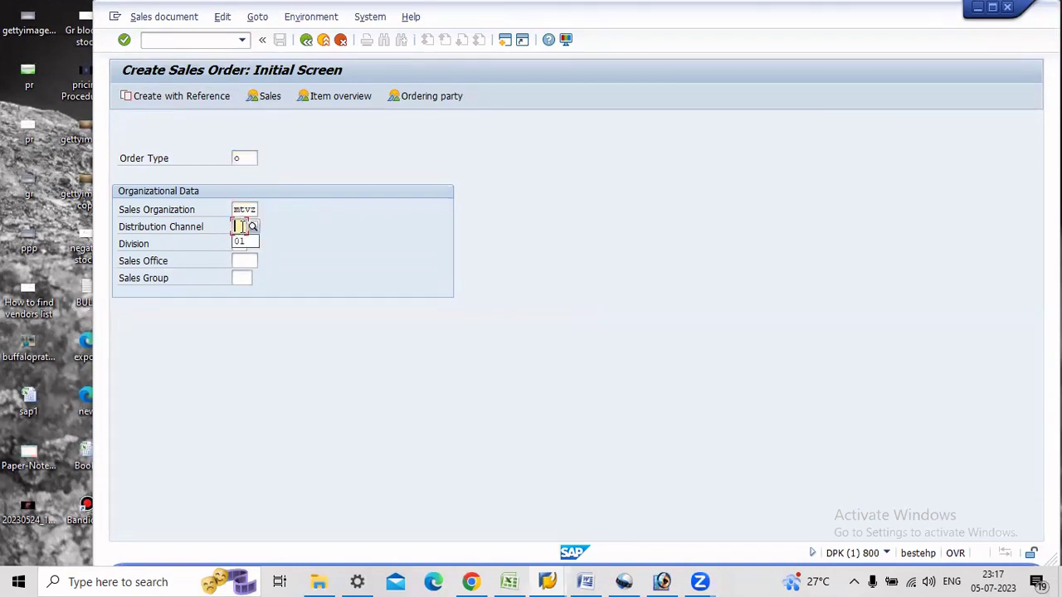
{"action": "left_click", "coordinate": [243, 242]}
{"action": "left_click", "coordinate": [239, 244]}
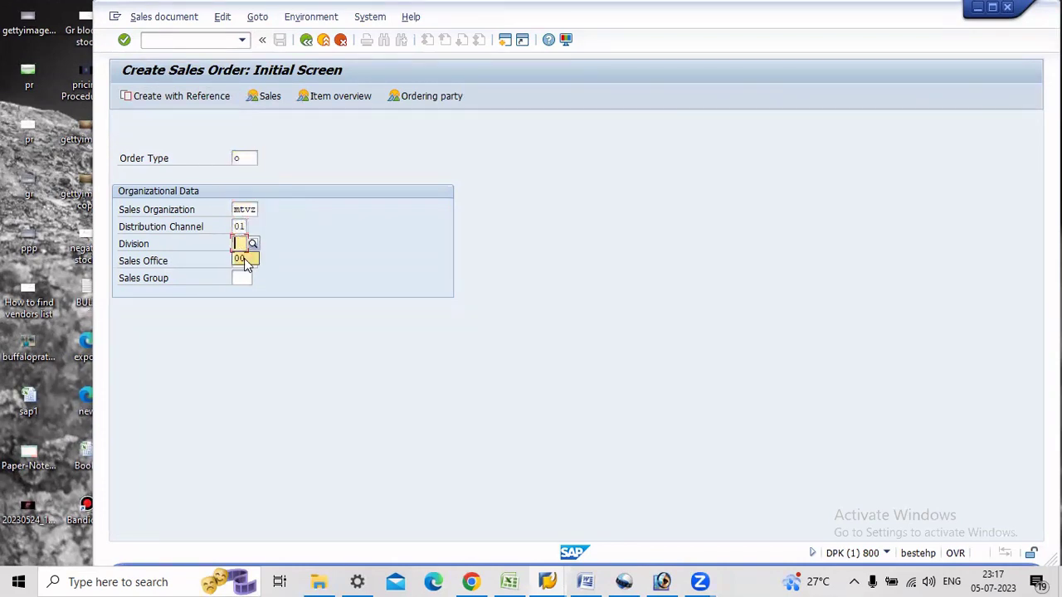
{"action": "left_click", "coordinate": [245, 258]}
{"action": "left_click", "coordinate": [244, 260]}
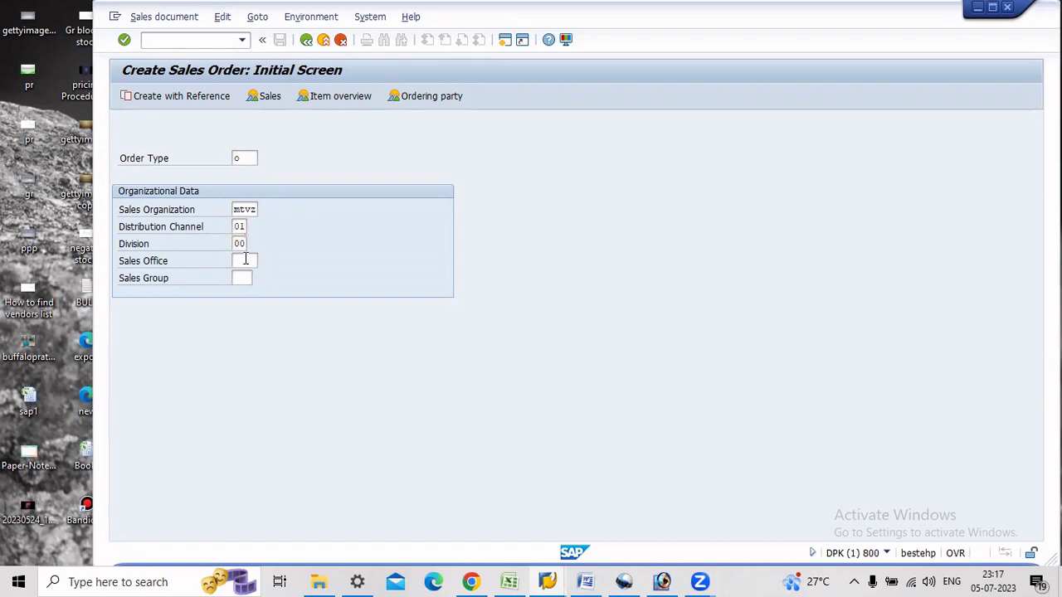
- Correct the order type to or, open the standard order and choose the customer's number as the sold-to party
{"action": "key", "text": "Return"}
{"action": "left_click", "coordinate": [255, 158]}
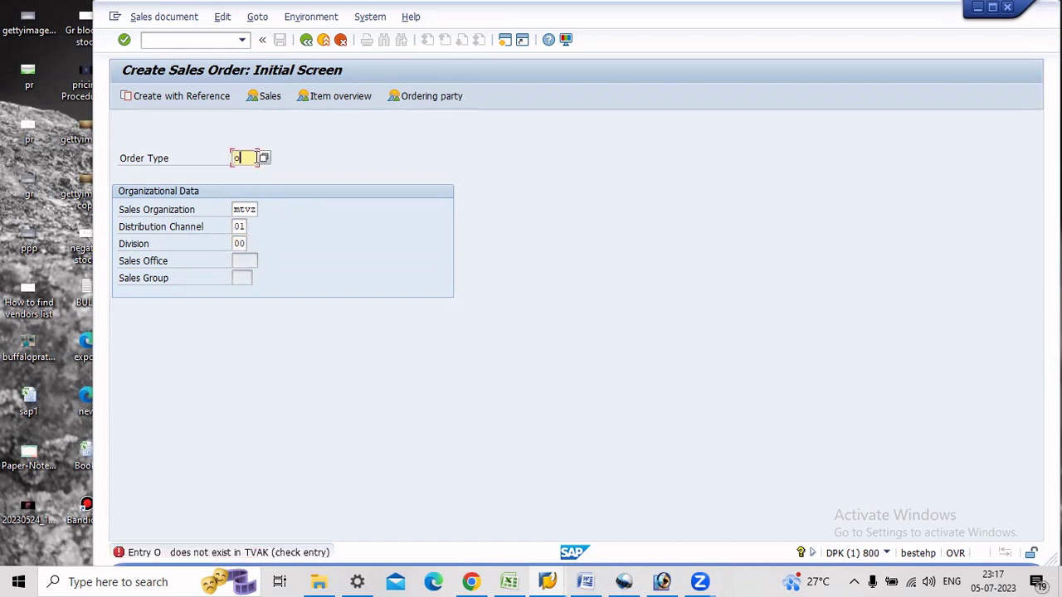
{"action": "key", "text": "Return"}
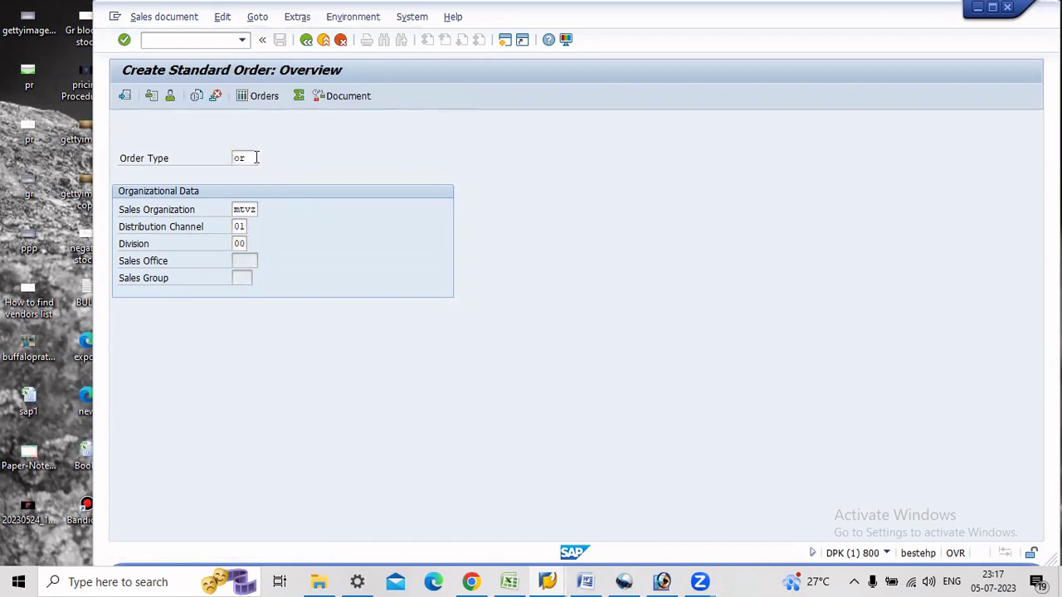
{"action": "left_click", "coordinate": [242, 144]}
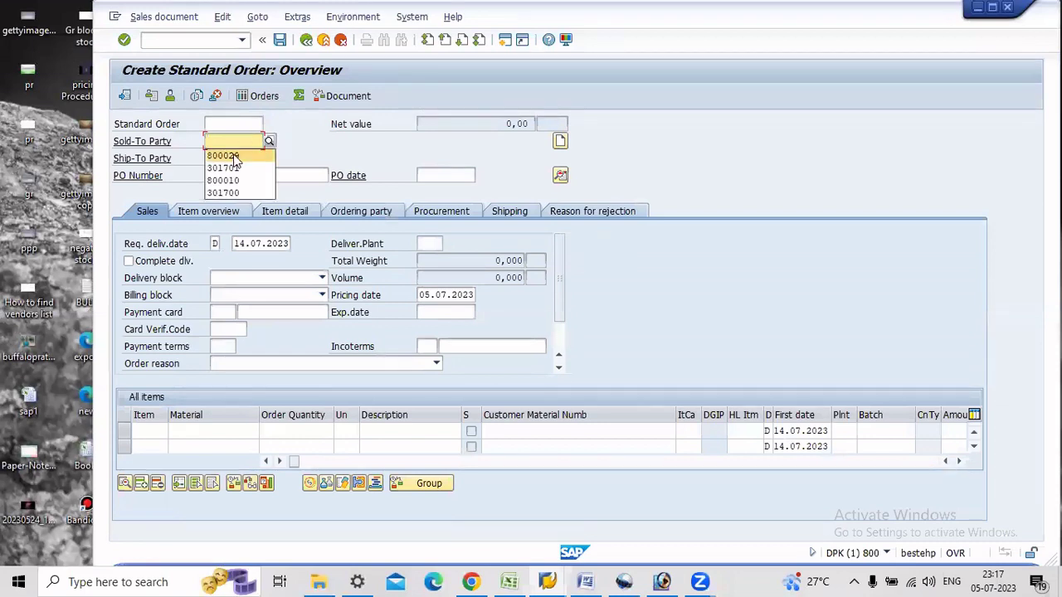
{"action": "left_click", "coordinate": [231, 158]}
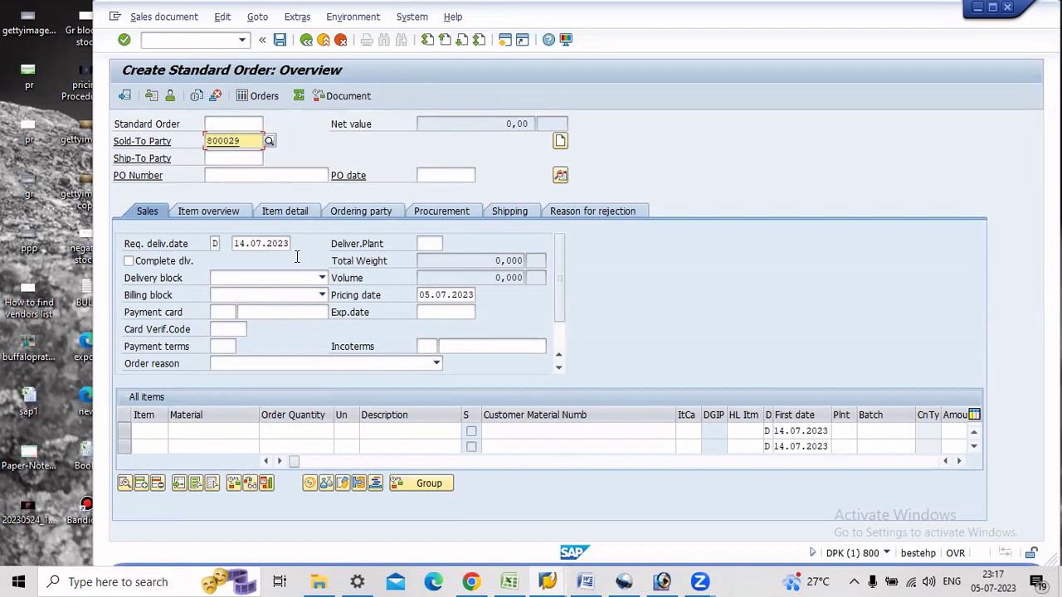
- Enter an item for 100 EA of material 14 in plant SEZ1 and save the sales order although it is incomplete
{"action": "left_click", "coordinate": [212, 431]}
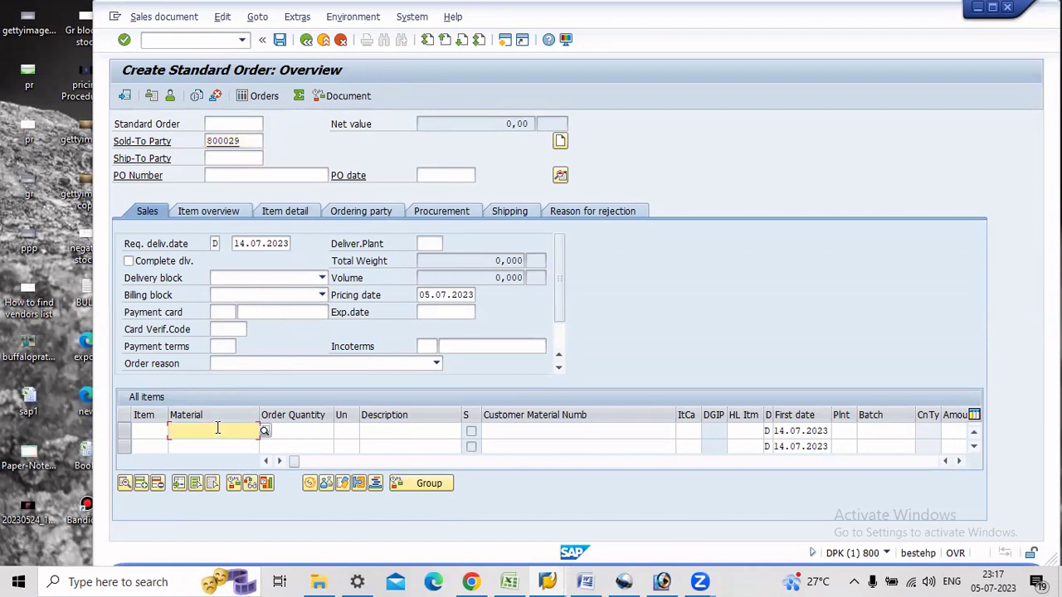
{"action": "type", "text": "14"}
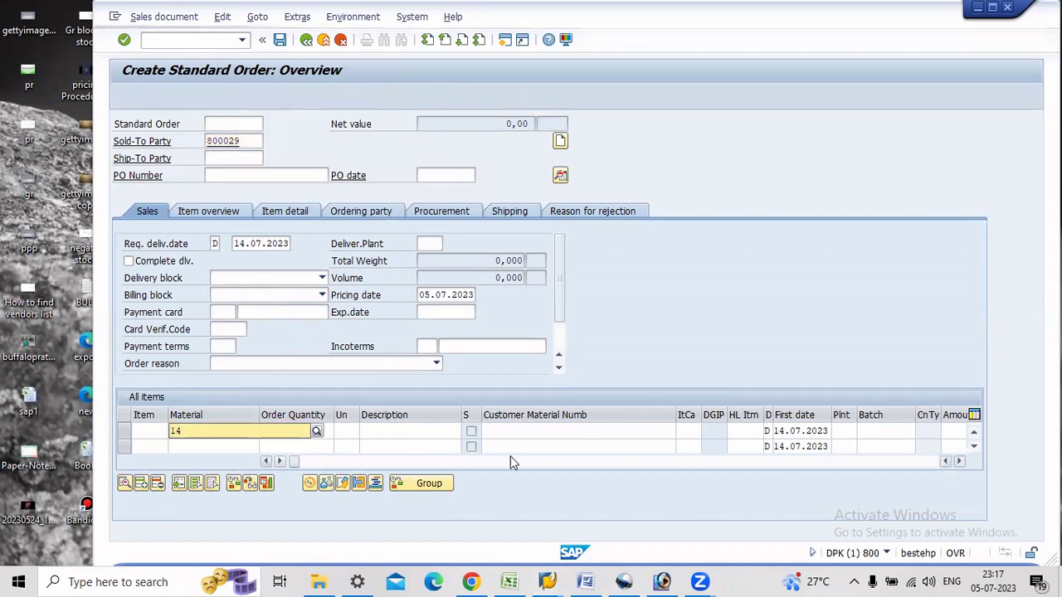
{"action": "key", "text": "Escape"}
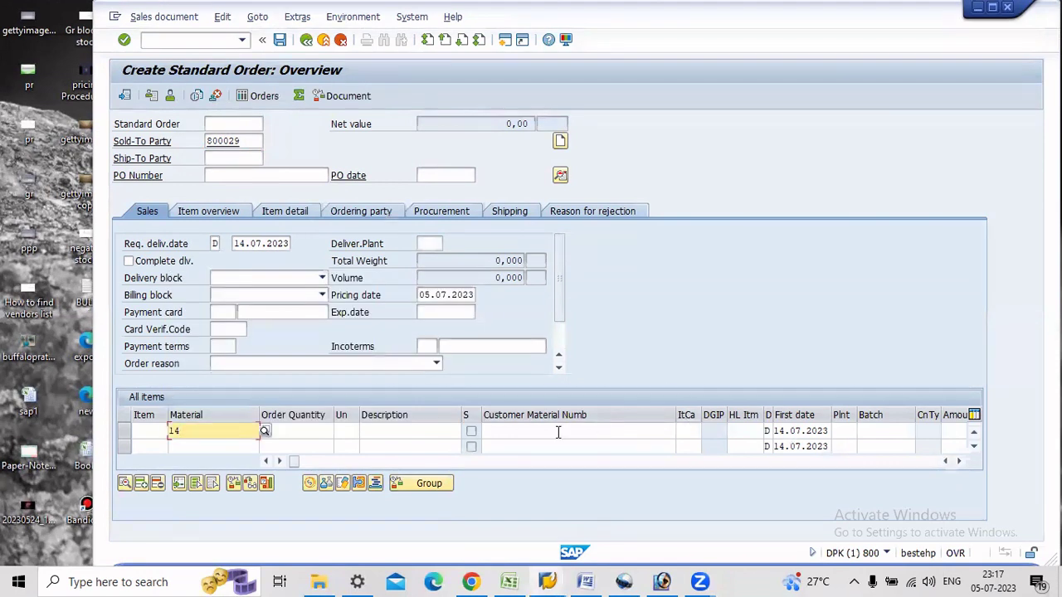
{"action": "left_click", "coordinate": [308, 432]}
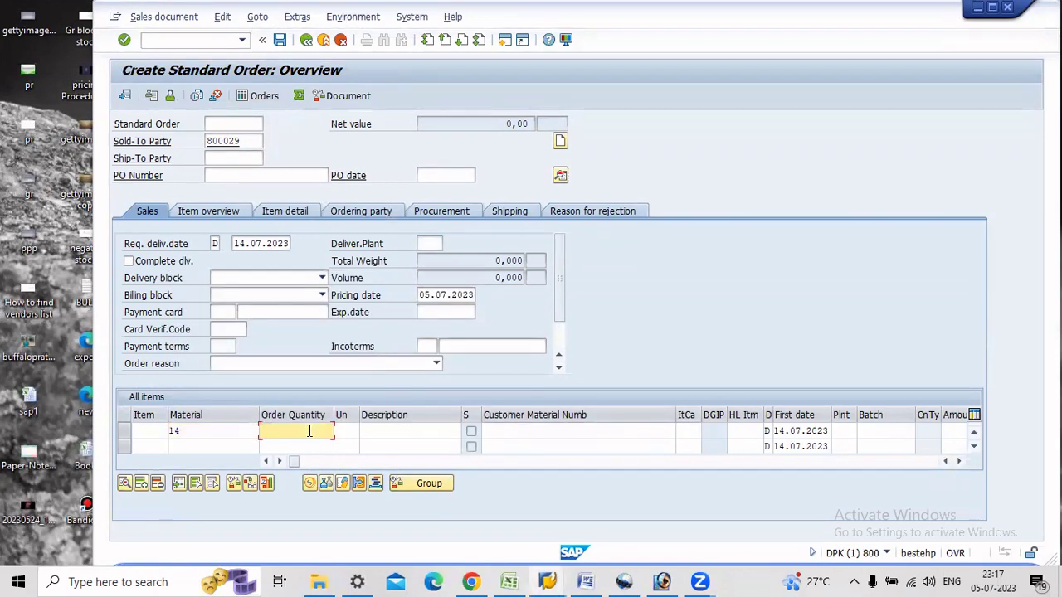
{"action": "left_click", "coordinate": [846, 430]}
{"action": "type", "text": "ssz1"}
{"action": "key", "text": "Return"}
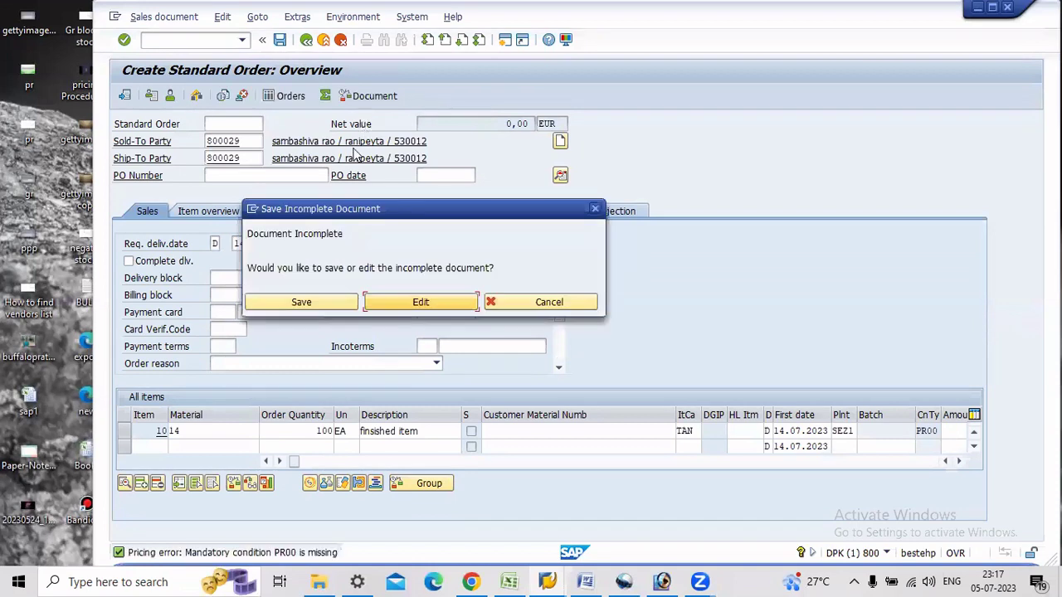
{"action": "key", "text": "Return"}
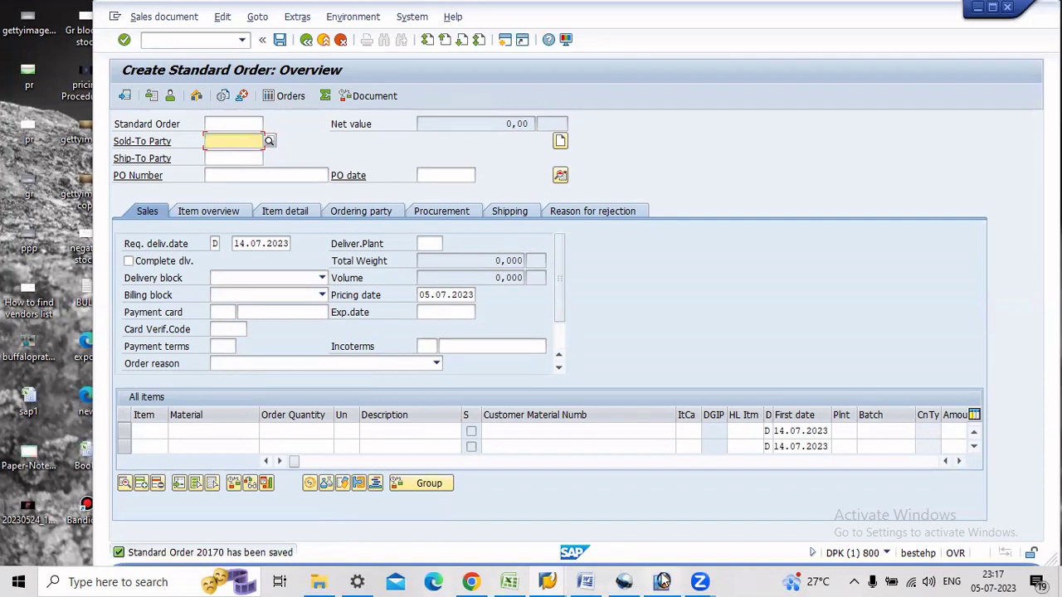
- Switch to the Word notes, add the saved sales order's number beside "NOW CREATE SALES ORDER" and highlight it in yellow
{"action": "left_click", "coordinate": [586, 581]}
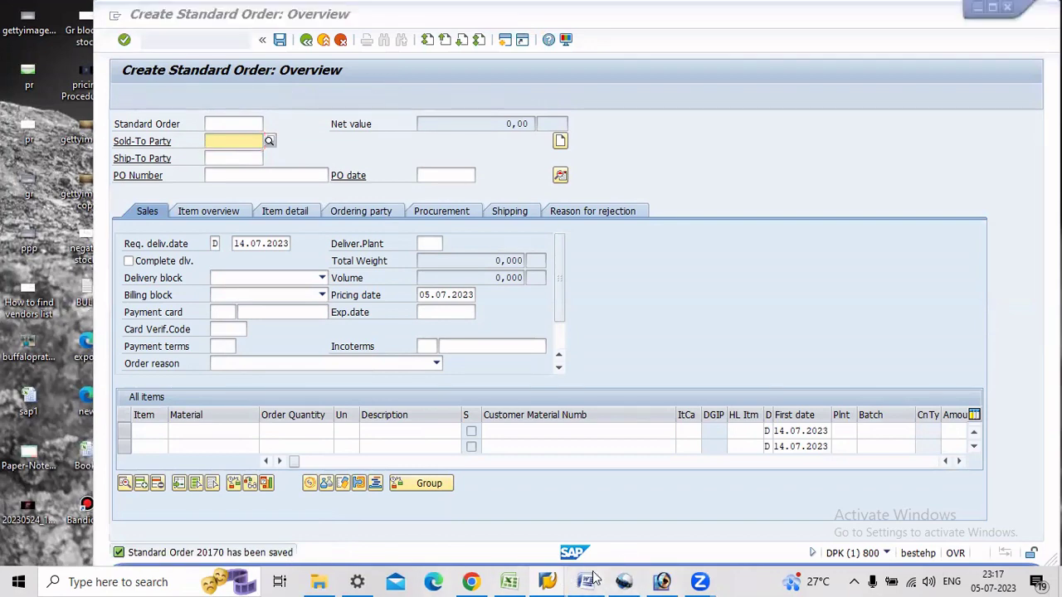
{"action": "scroll", "coordinate": [599, 432], "scroll_direction": "down", "scroll_amount": 3}
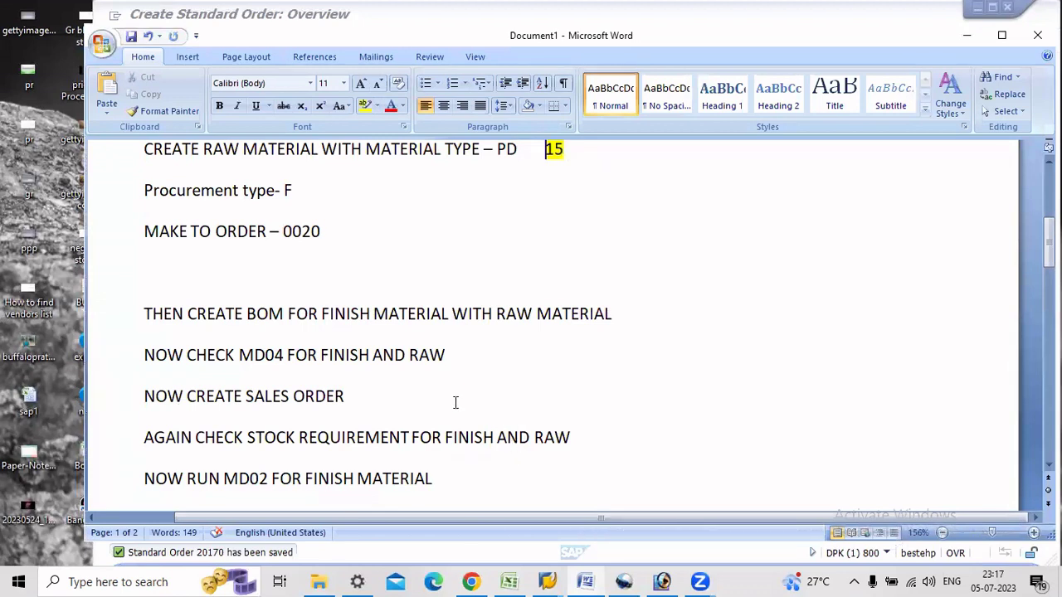
{"action": "left_click", "coordinate": [395, 398]}
{"action": "left_click_drag", "start_coordinate": [421, 401], "coordinate": [372, 398]}
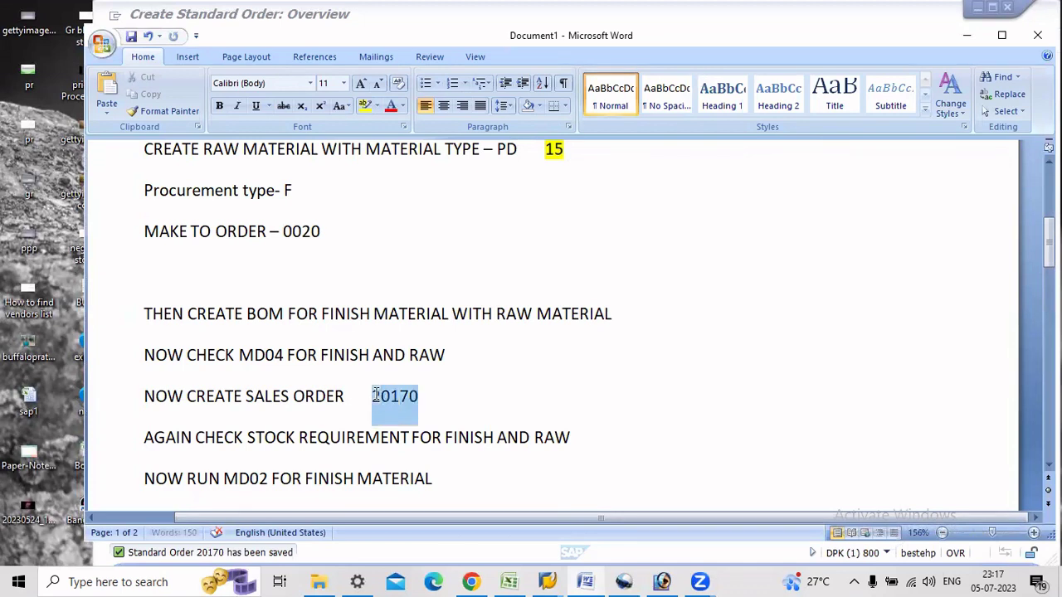
{"action": "left_click", "coordinate": [367, 105]}
- Check the following instructions in the notes, switch back to SAP and leave sales order creation
{"action": "left_click", "coordinate": [547, 582]}
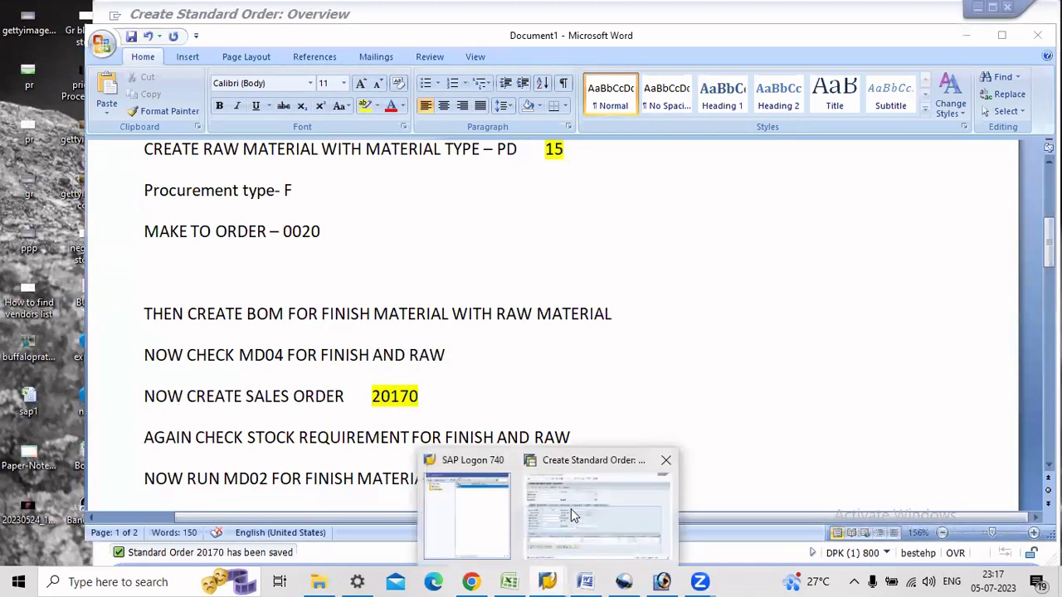
{"action": "scroll", "coordinate": [591, 448], "scroll_direction": "down", "scroll_amount": 1}
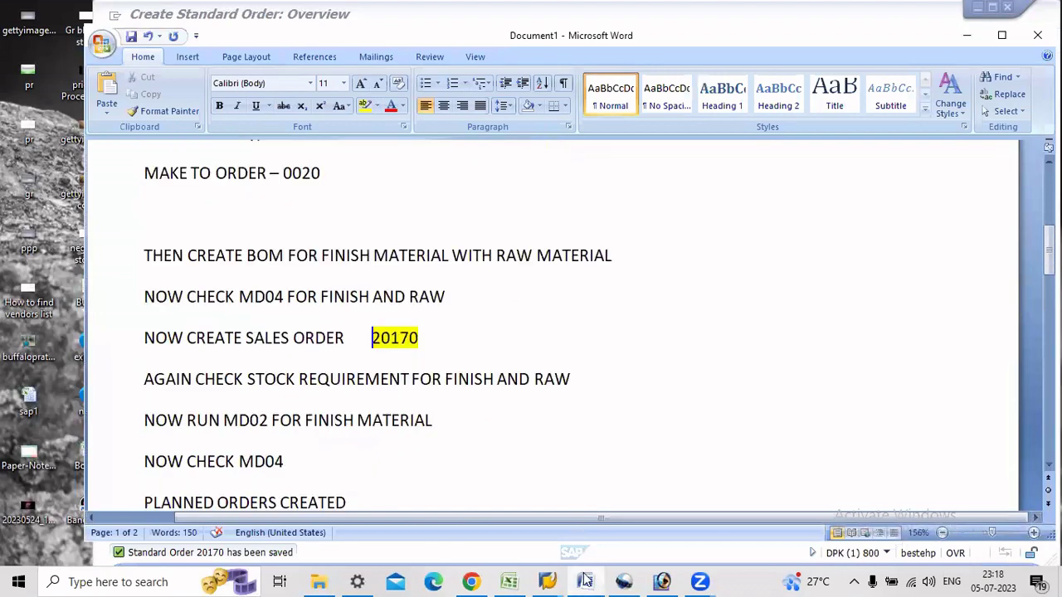
{"action": "left_click", "coordinate": [548, 581]}
{"action": "left_click", "coordinate": [617, 507]}
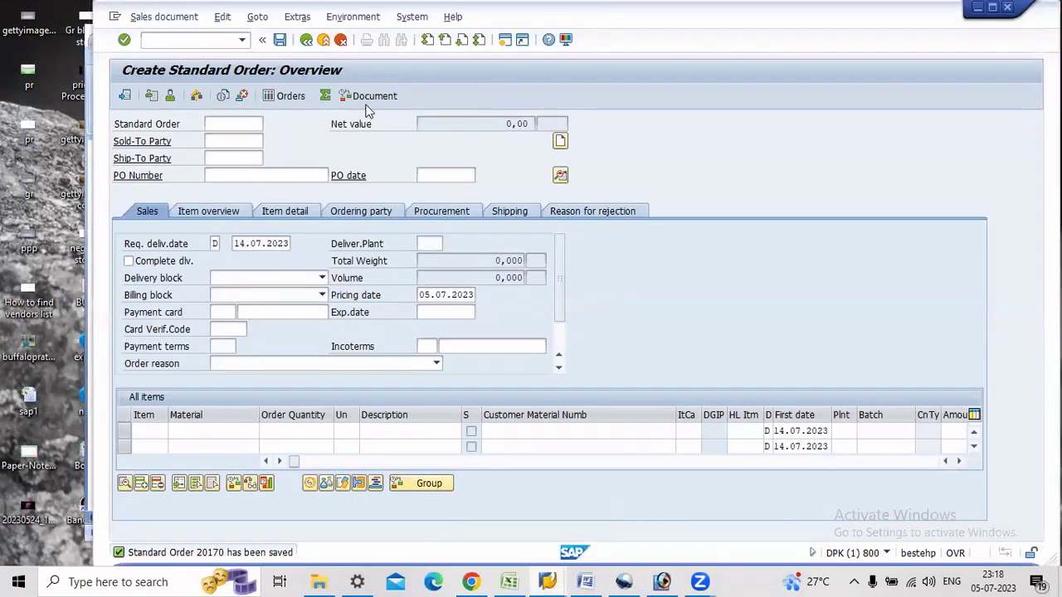
{"action": "left_click", "coordinate": [323, 40]}
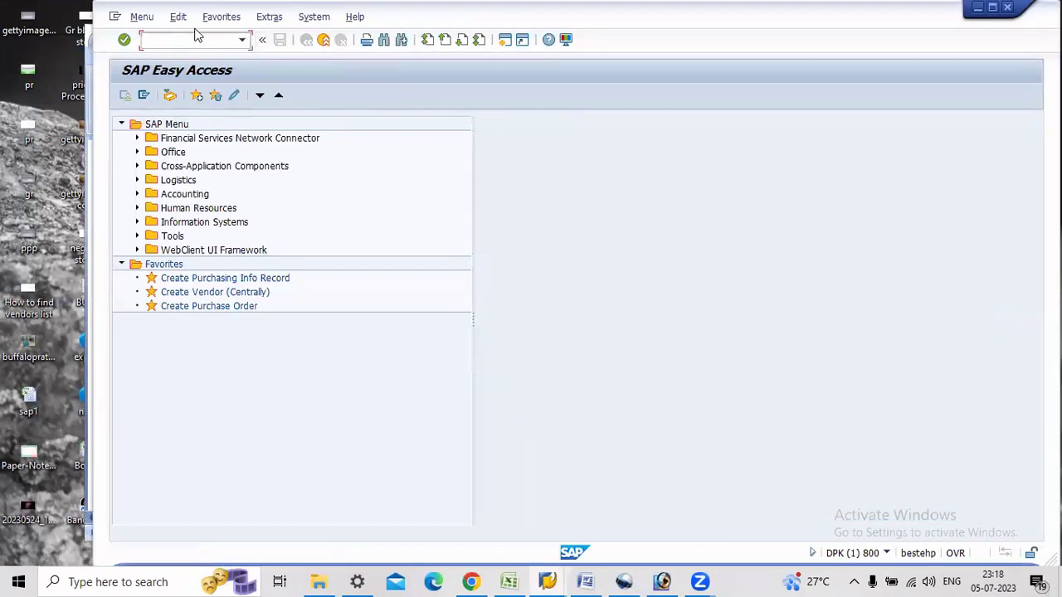
- Display the stock/requirements list of material 14 in plant SEZ1 with transaction md04 and examine the sales order's requirement quantity
{"action": "left_click", "coordinate": [197, 35]}
{"action": "type", "text": "md04"}
{"action": "key", "text": "Return"}
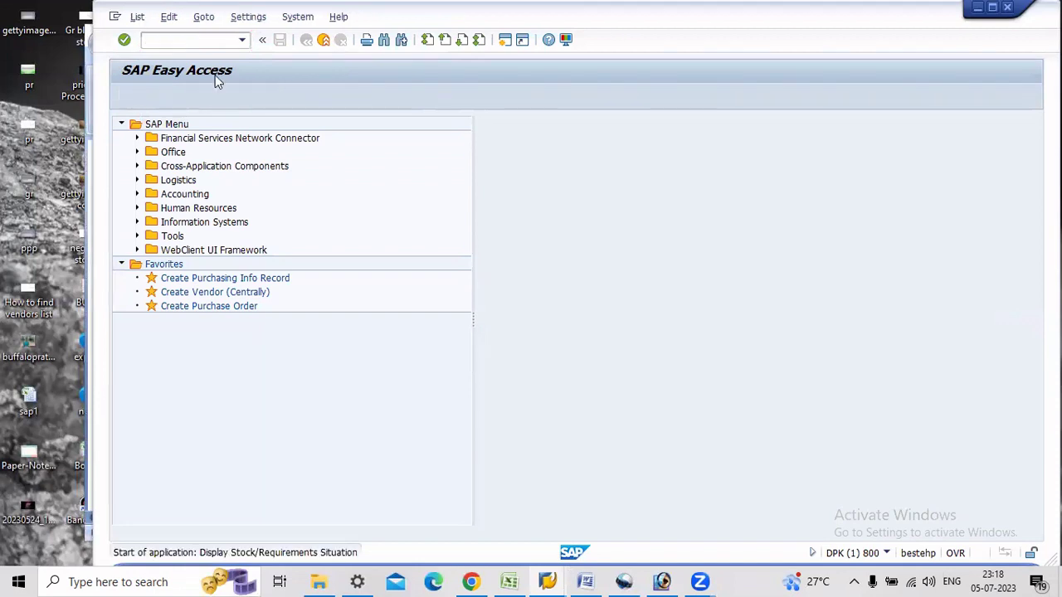
{"action": "key", "text": "BackSpace"}
{"action": "type", "text": "4"}
{"action": "key", "text": "Return"}
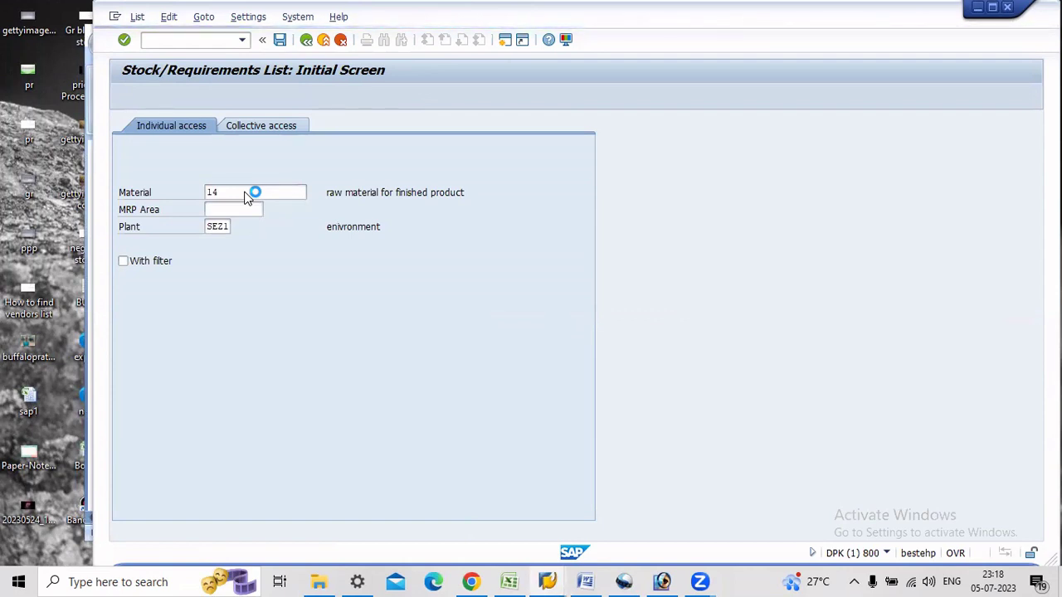
{"action": "key", "text": "Return"}
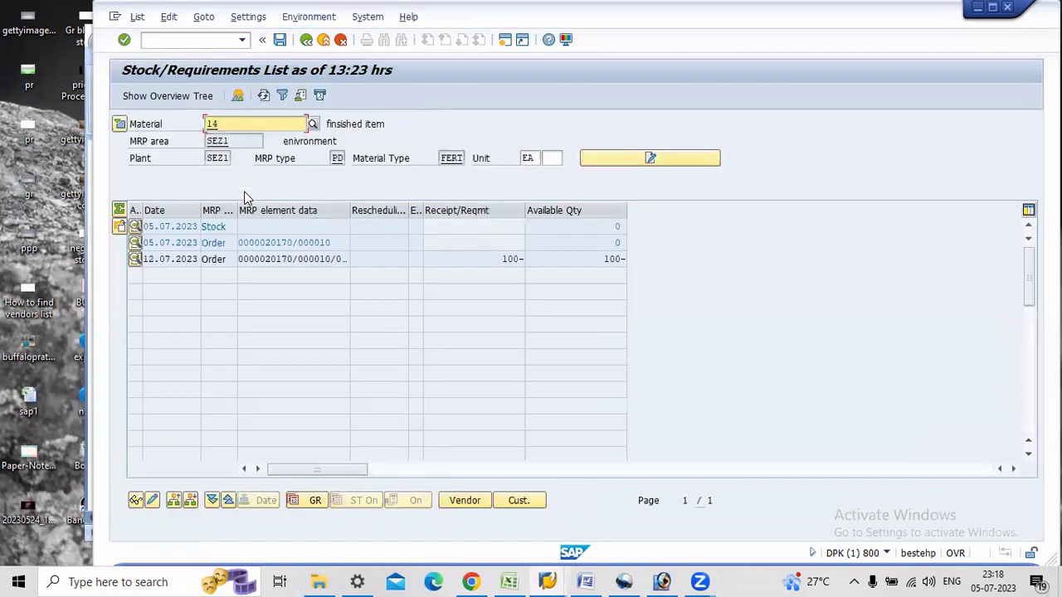
{"action": "left_click_drag", "start_coordinate": [500, 259], "coordinate": [523, 258]}
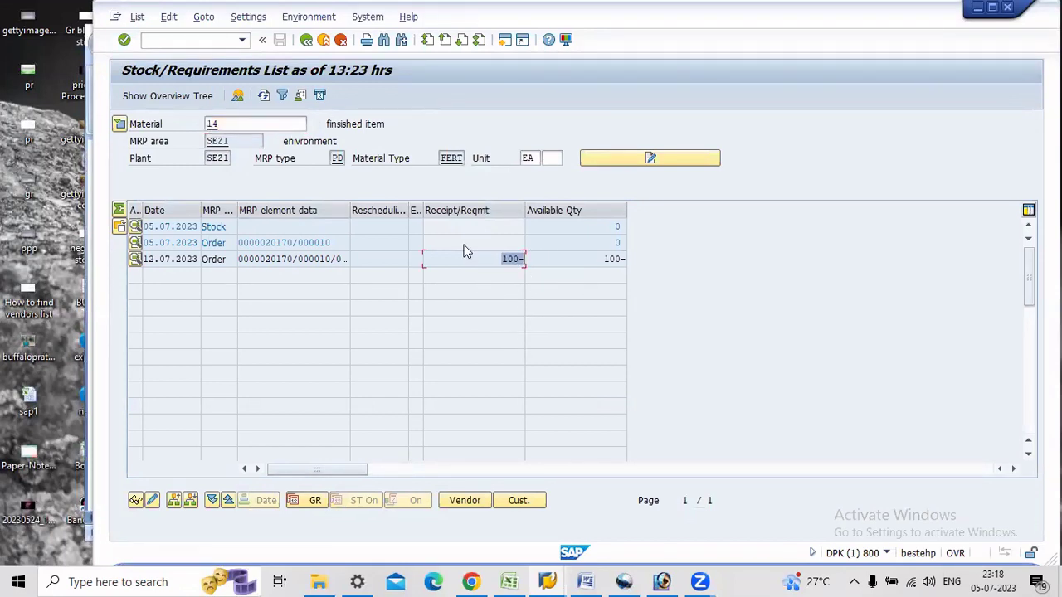
- Go back to the list's initial screen and display the stock/requirements list of raw material 15 in plant SEZ1
{"action": "left_click", "coordinate": [306, 40]}
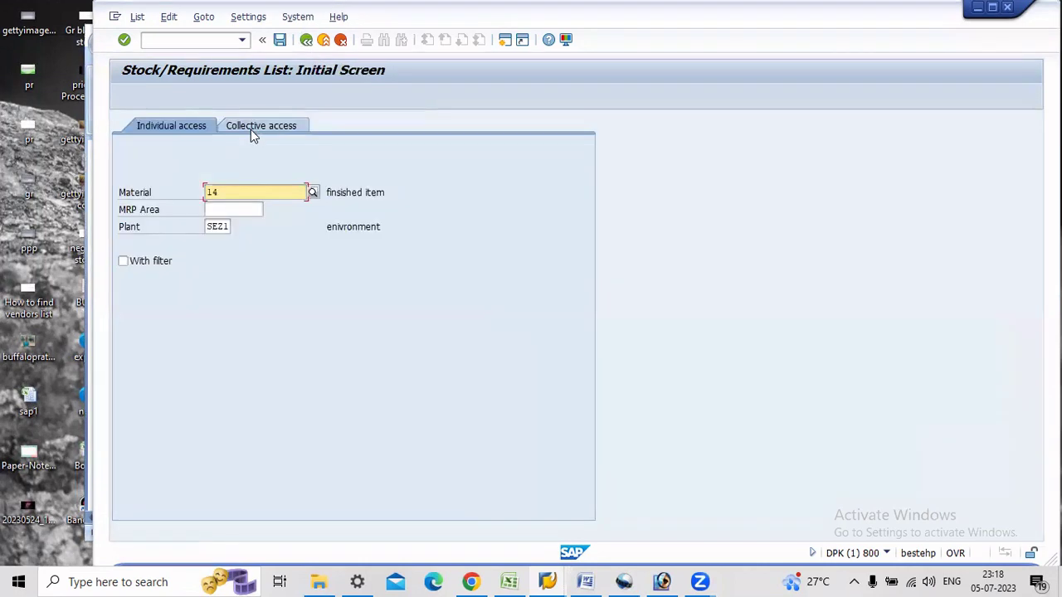
{"action": "key", "text": "BackSpace"}
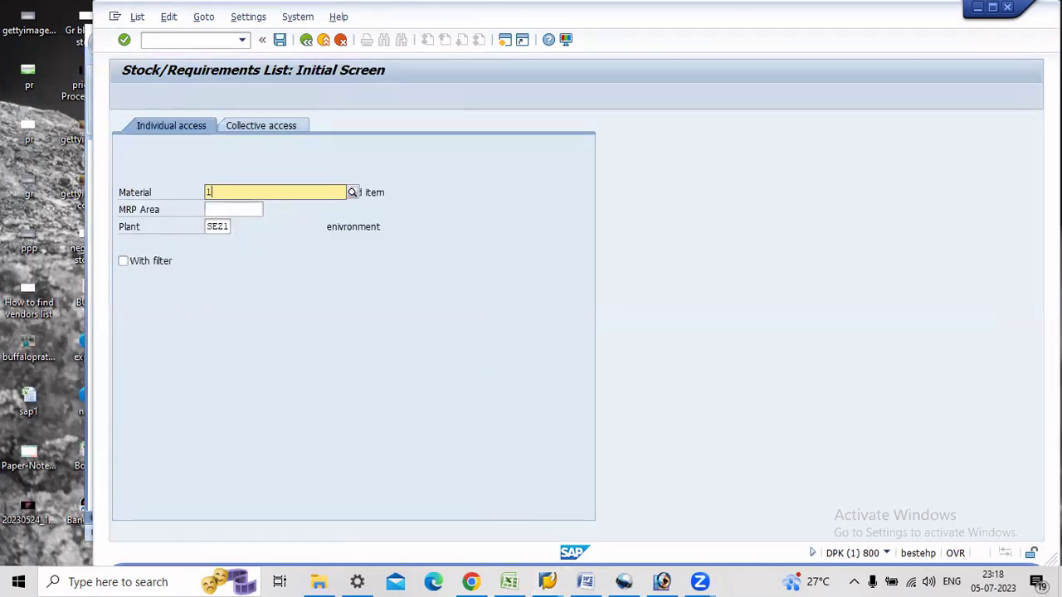
{"action": "type", "text": "5"}
{"action": "key", "text": "Return"}
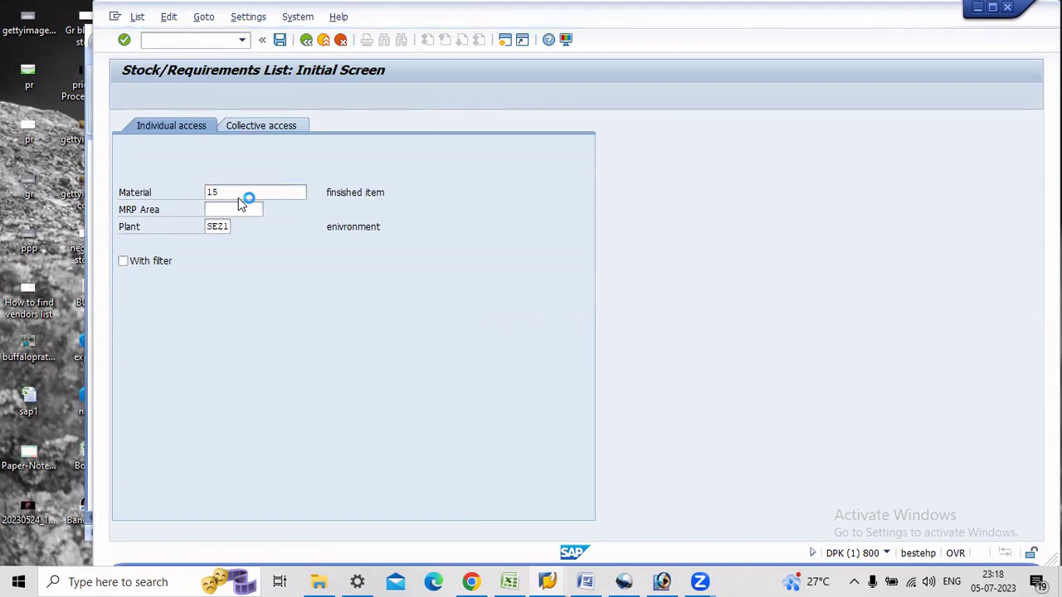
{"action": "left_click", "coordinate": [238, 199]}
{"action": "key", "text": "Return"}
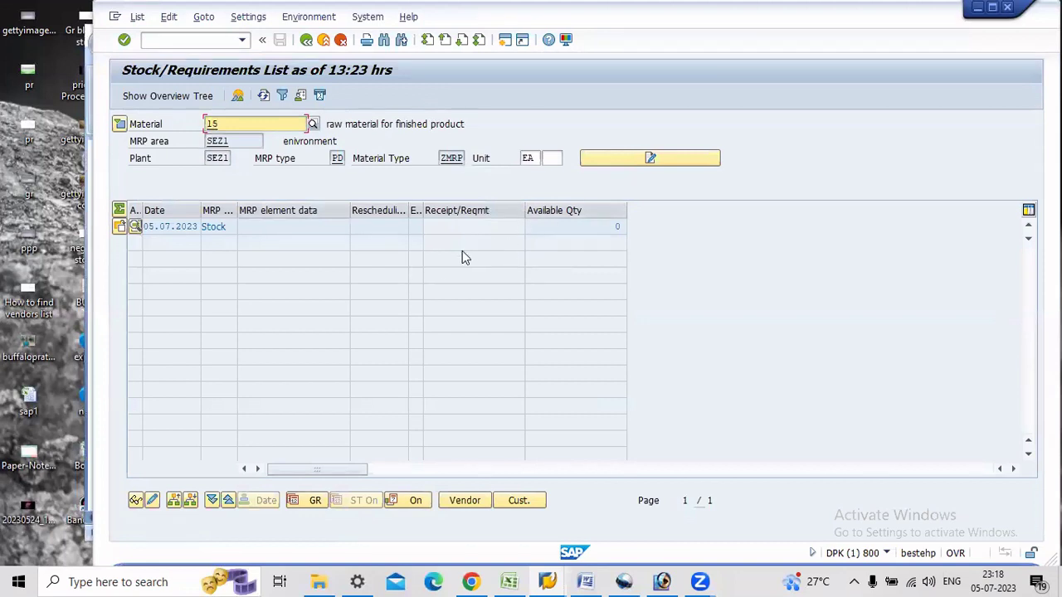
- Leave the stock/requirements list and open single-item, multi-level planning with transaction md02
{"action": "left_click", "coordinate": [307, 41]}
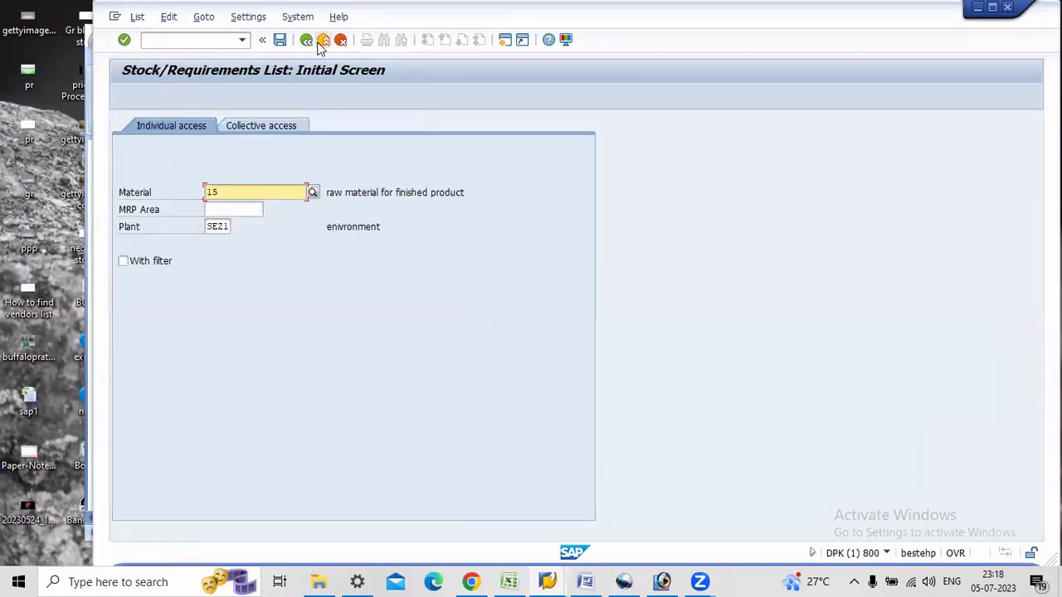
{"action": "left_click", "coordinate": [323, 41]}
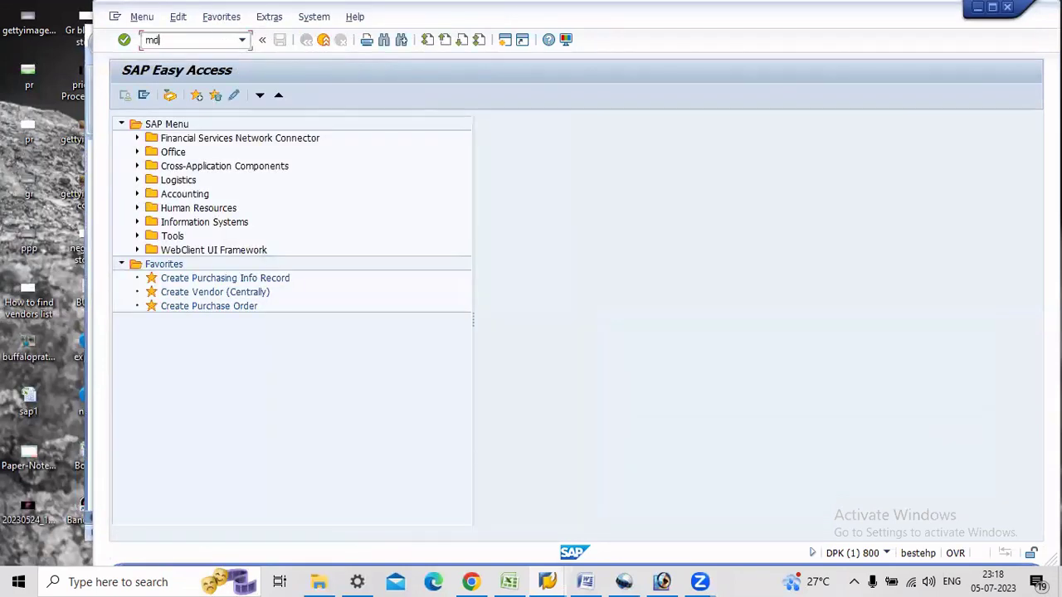
{"action": "key", "text": "Return"}
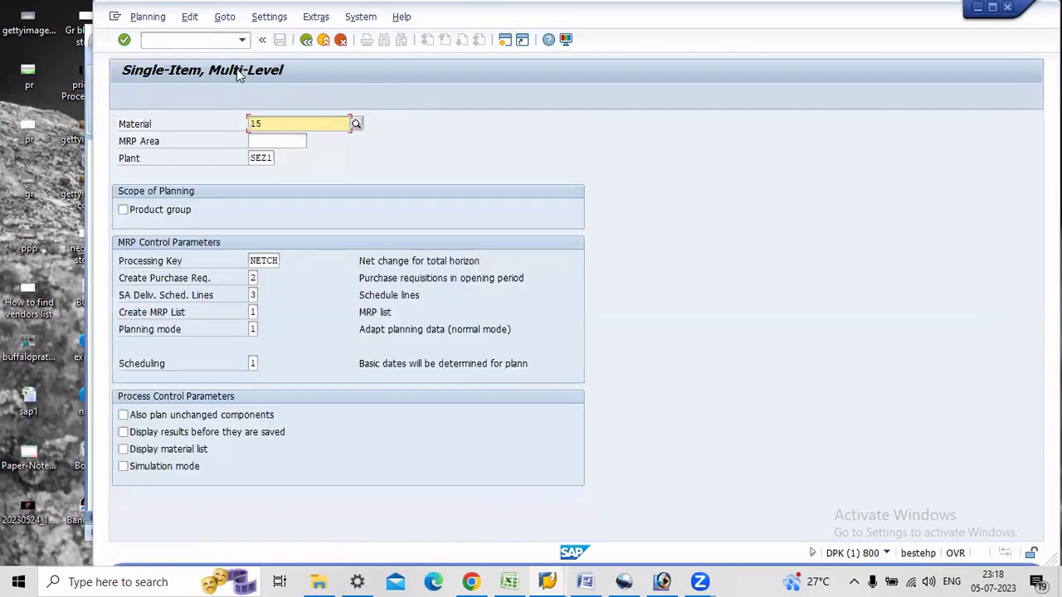
- Set the material to 14 and run the multi-level planning for plant SEZ1 with processing key NETCH
{"action": "left_click", "coordinate": [266, 124]}
{"action": "key", "text": "BackSpace"}
{"action": "key", "text": "BackSpace"}
{"action": "type", "text": "14"}
{"action": "key", "text": "Return"}
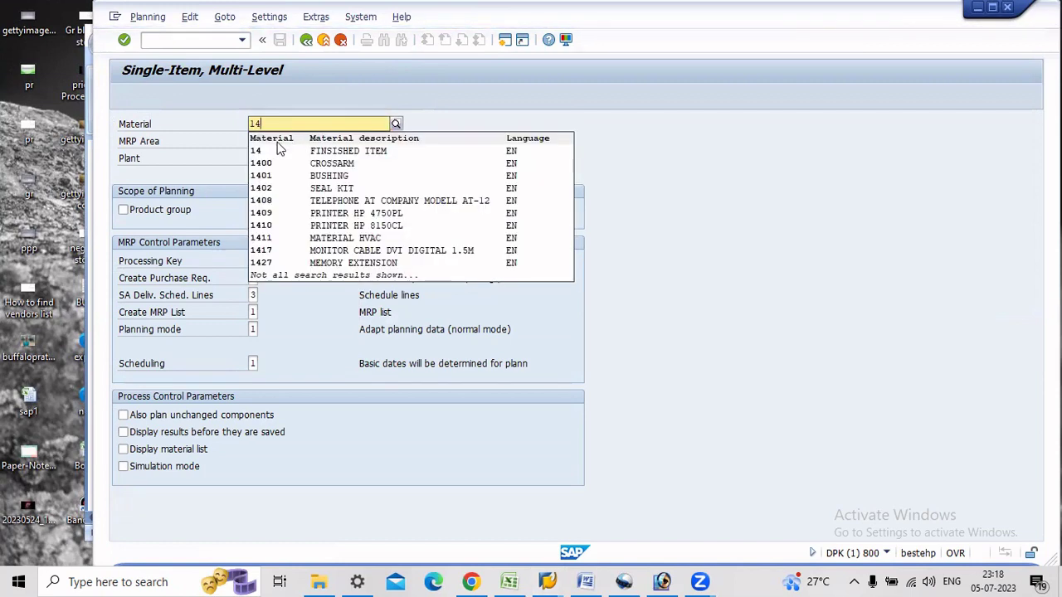
{"action": "left_click", "coordinate": [257, 150]}
{"action": "left_click", "coordinate": [276, 143]}
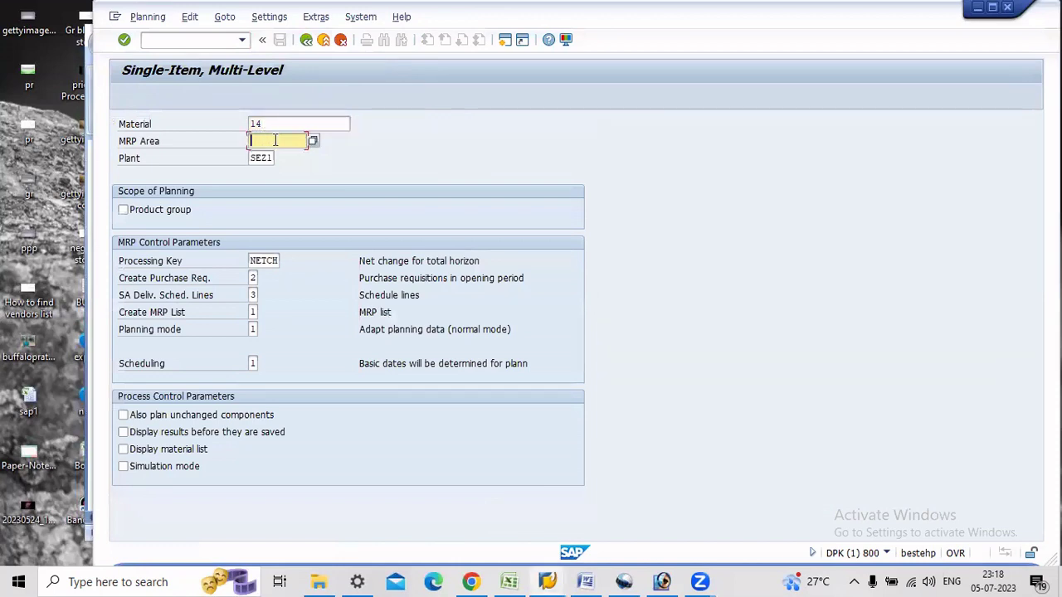
{"action": "key", "text": "Return"}
{"action": "key", "text": "Return"}
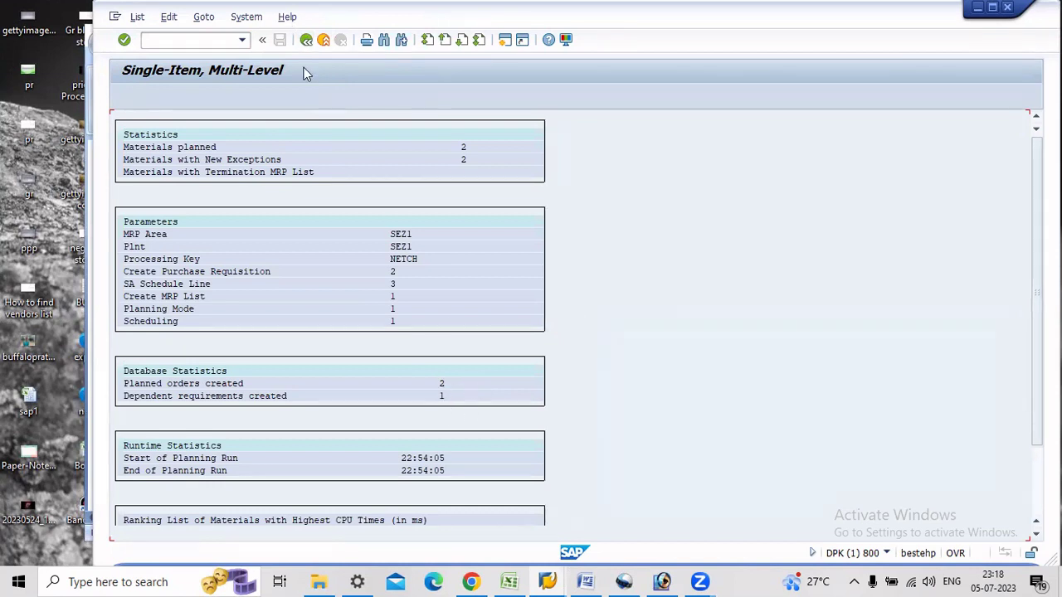
- Leave the planning run results and display the stock/requirements list of finished material 14 again with transaction md04
{"action": "left_click", "coordinate": [323, 40]}
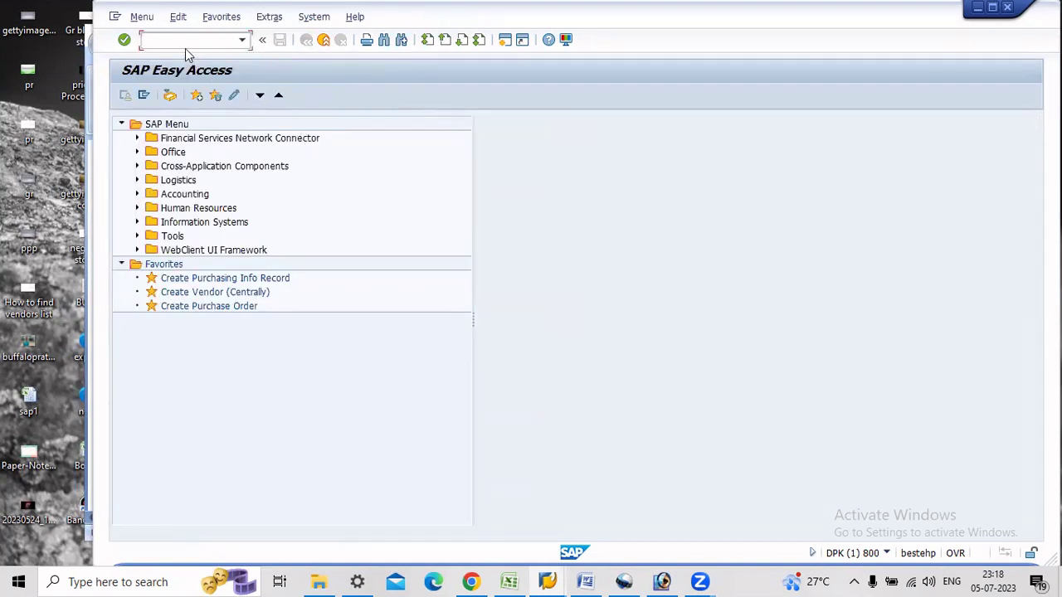
{"action": "type", "text": "md04"}
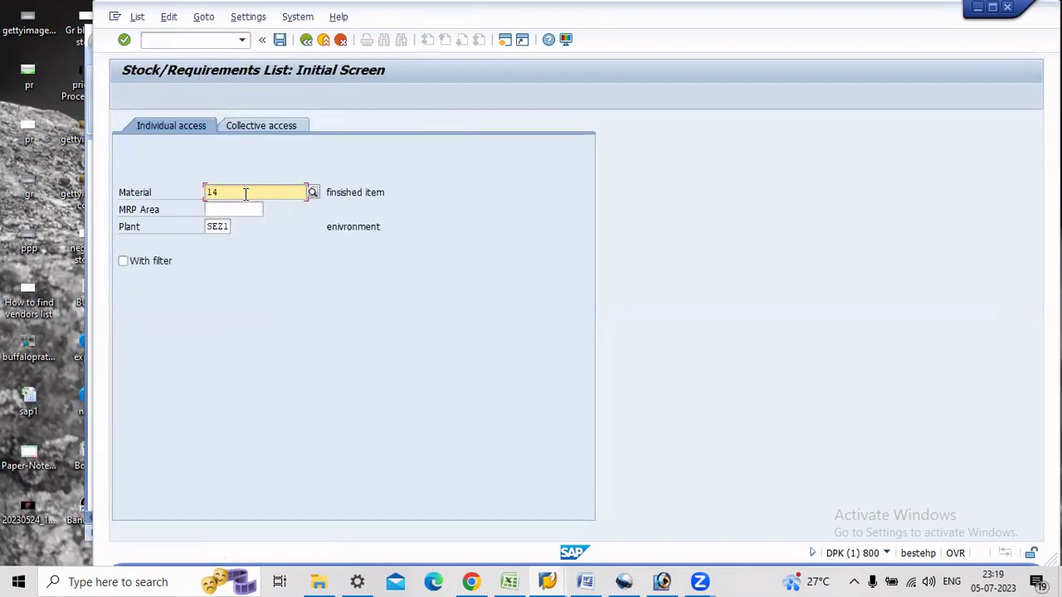
{"action": "key", "text": "Return"}
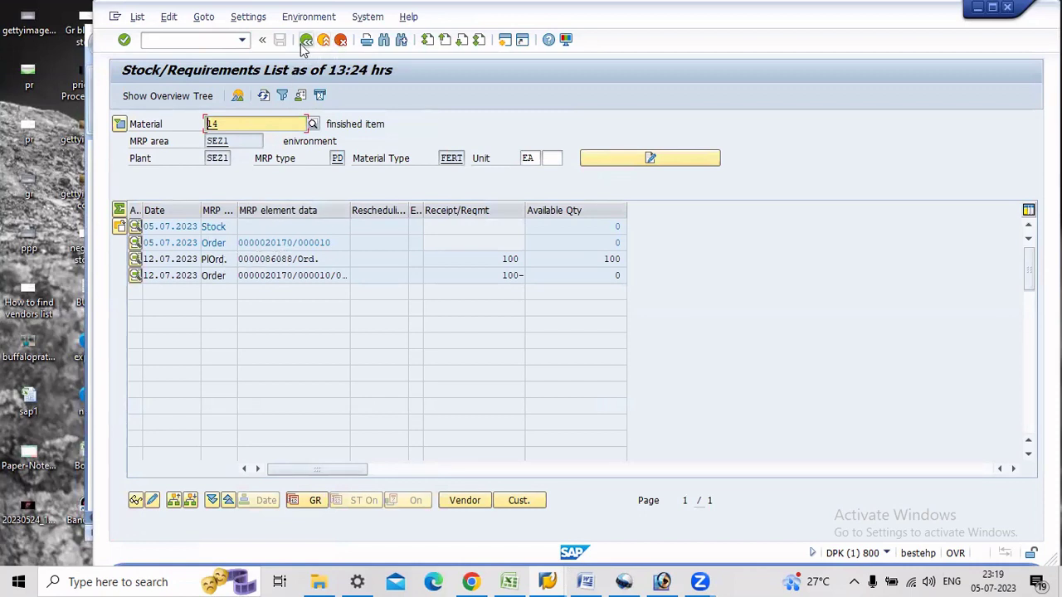
- Display the stock/requirements list of raw material 15 and highlight the planned order's receipt quantity
{"action": "type", "text": "15"}
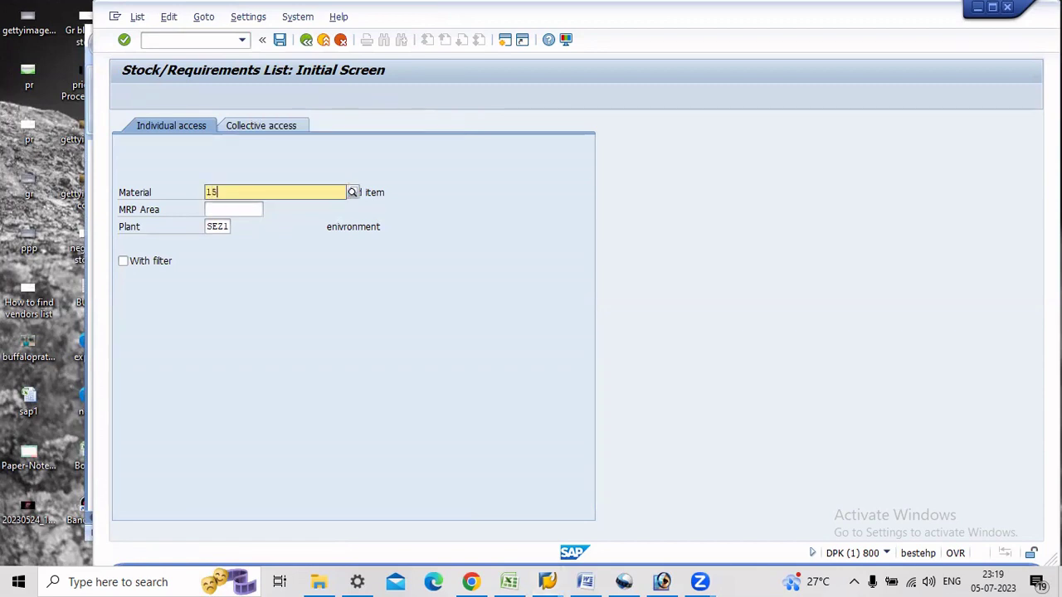
{"action": "key", "text": "Return"}
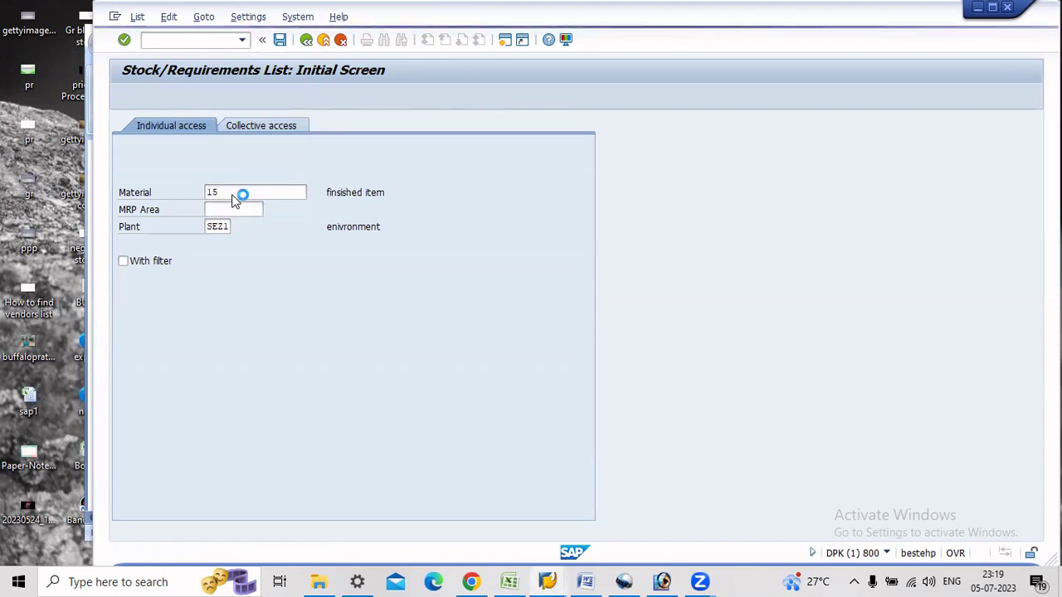
{"action": "key", "text": "Return"}
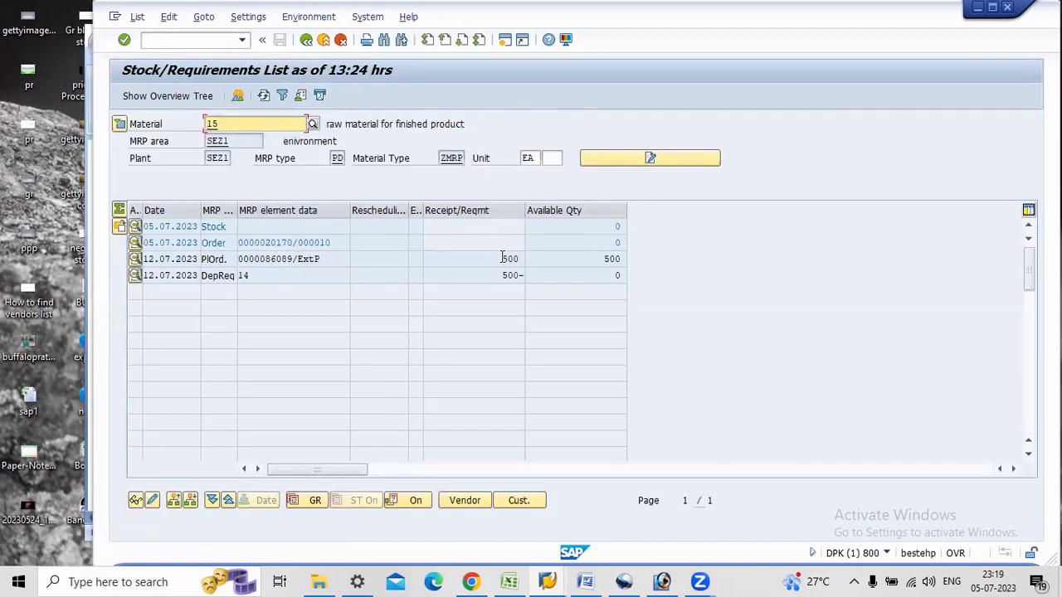
{"action": "left_click_drag", "start_coordinate": [503, 259], "coordinate": [525, 259]}
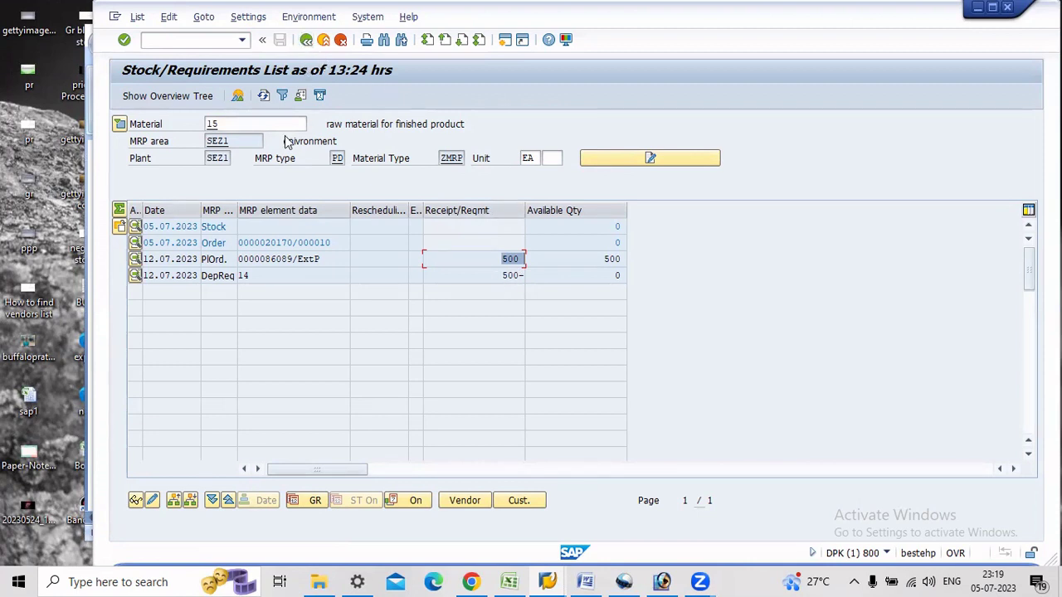
- Convert material 15's externally procured planned order into a purchase requisition and copy the new requisition number
{"action": "double_click", "coordinate": [263, 260]}
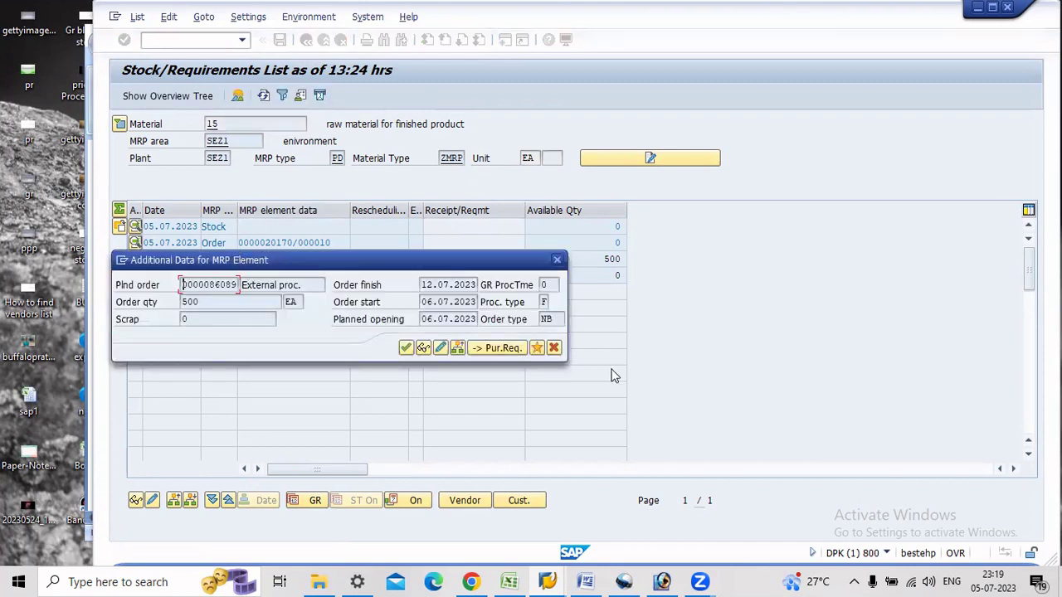
{"action": "key", "text": "F6"}
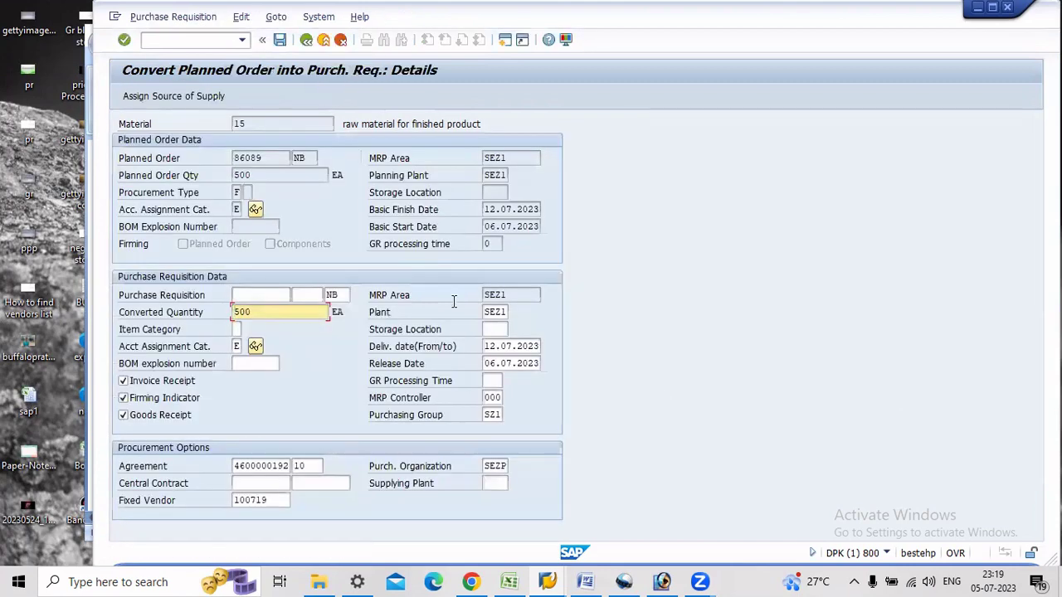
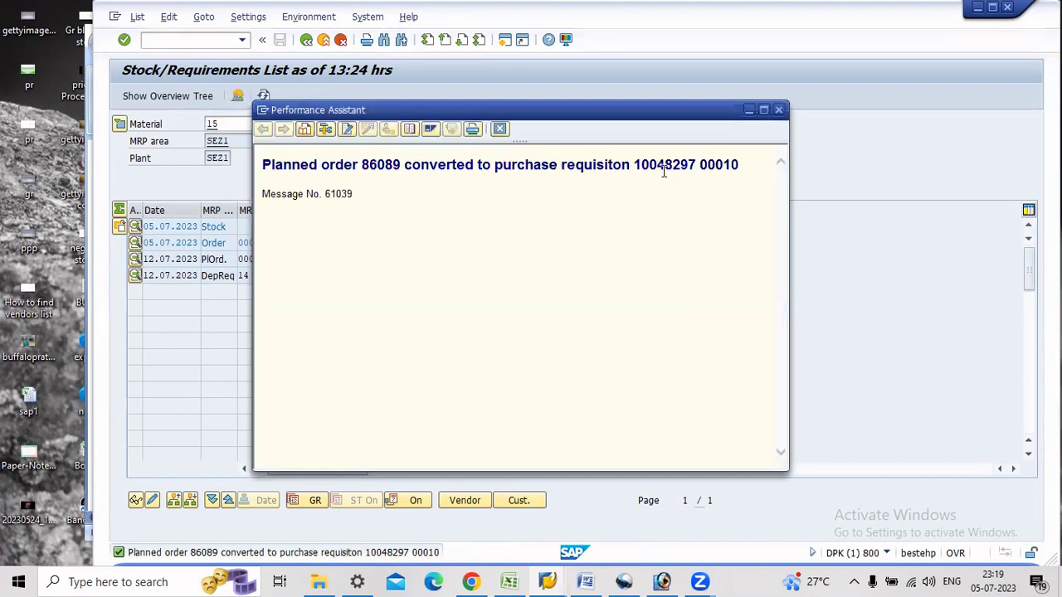
{"action": "double_click", "coordinate": [666, 170]}
{"action": "key", "text": "ctrl+c"}
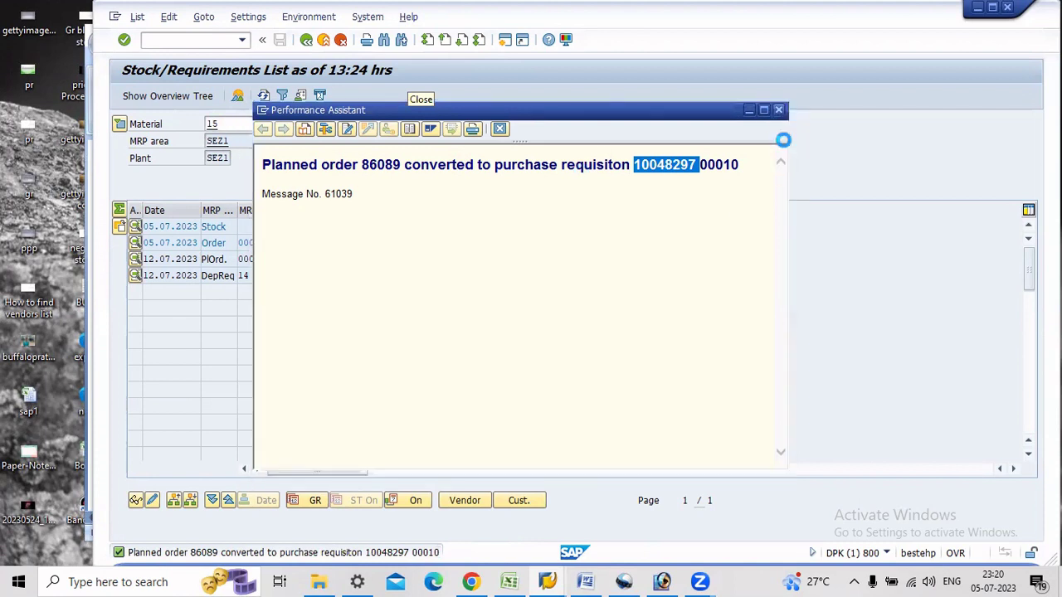
{"action": "left_click", "coordinate": [778, 109]}
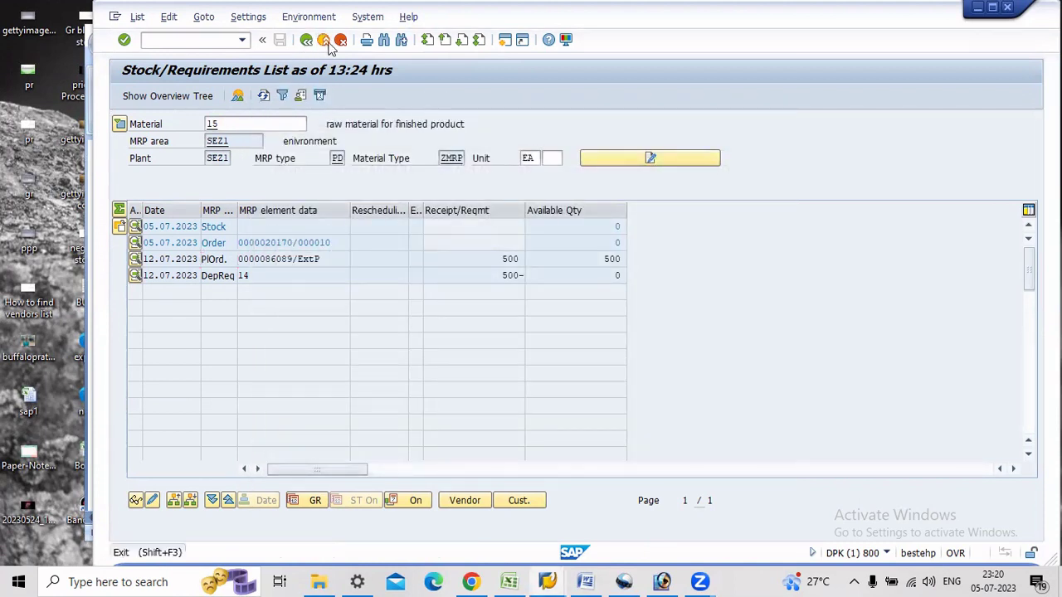
- Leave the stock/requirements list, start a standard purchase order with transaction me21n and enter the vendor number
{"action": "left_click", "coordinate": [325, 41]}
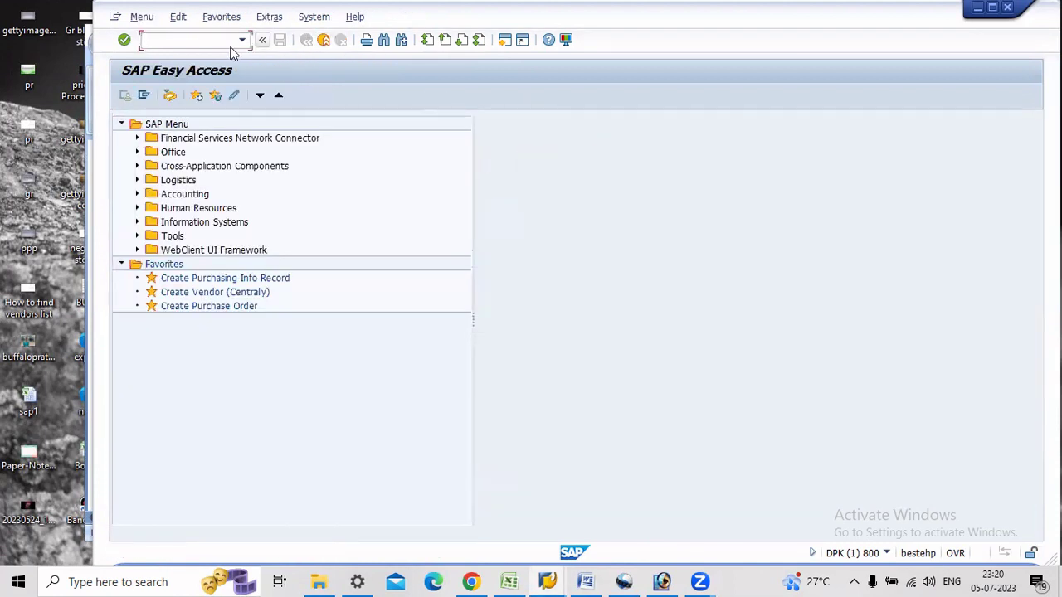
{"action": "type", "text": "me21n"}
{"action": "key", "text": "Return"}
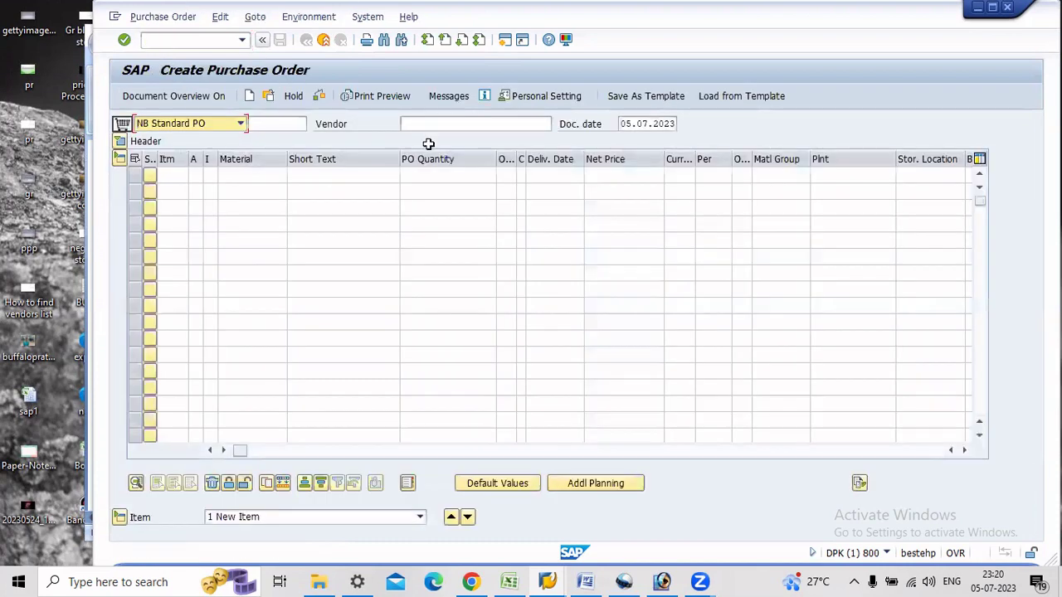
{"action": "left_click", "coordinate": [433, 125]}
{"action": "left_click", "coordinate": [440, 142]}
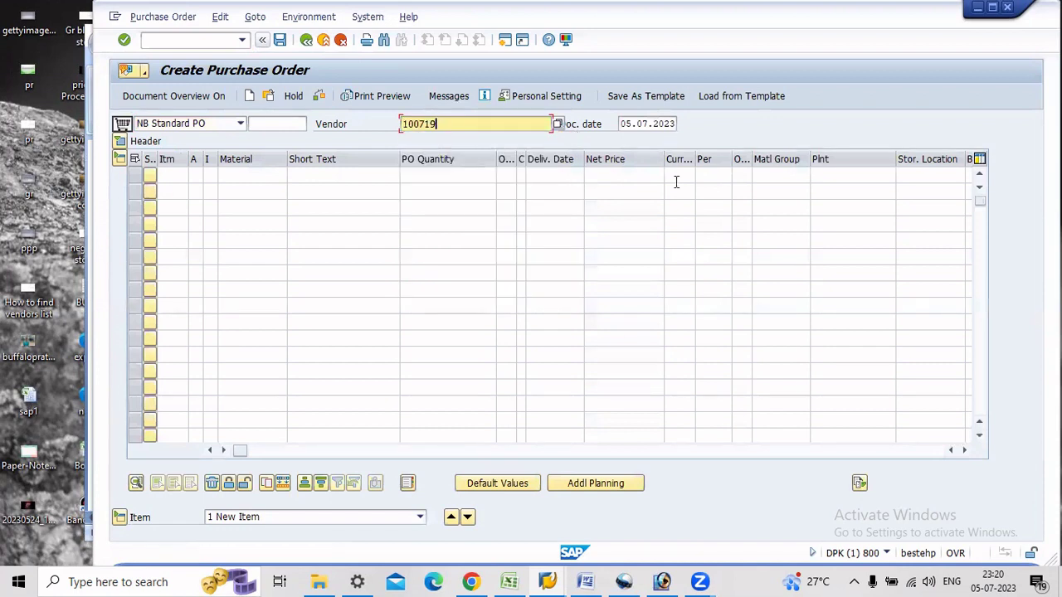
- Paste the copied requisition number into the first item's purchase requisition field to adopt its data into the order
{"action": "left_click", "coordinate": [962, 450]}
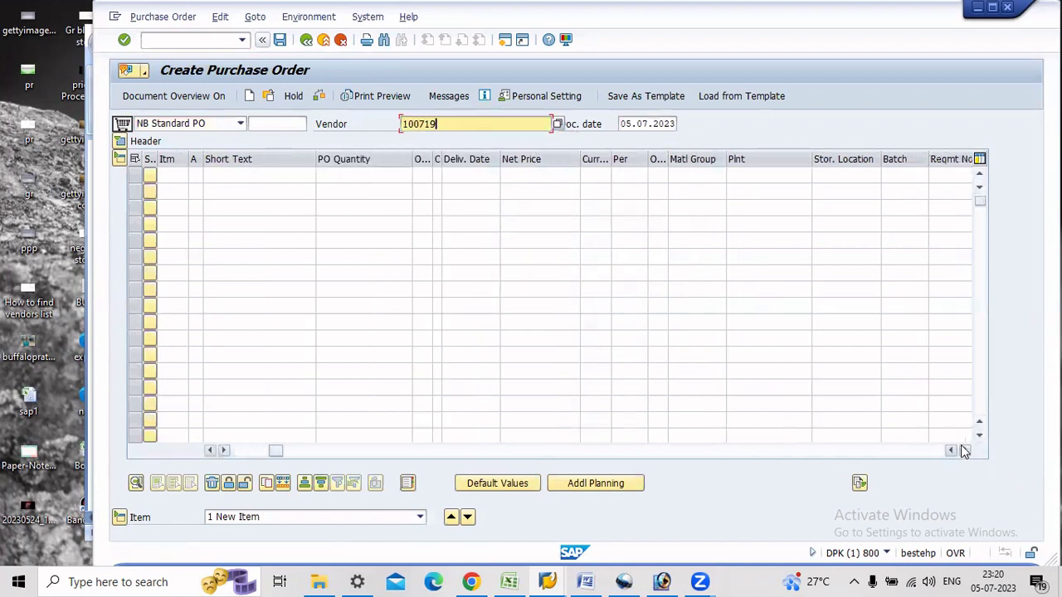
{"action": "left_click", "coordinate": [964, 453]}
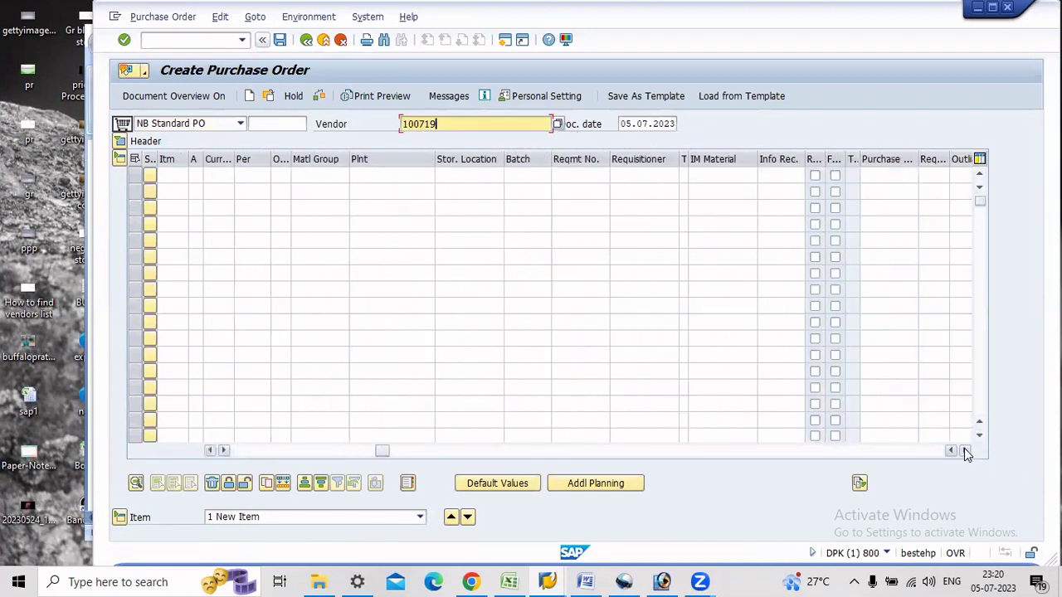
{"action": "left_click", "coordinate": [965, 453]}
{"action": "left_click", "coordinate": [858, 177]}
{"action": "key", "text": "ctrl+v"}
{"action": "key", "text": "Return"}
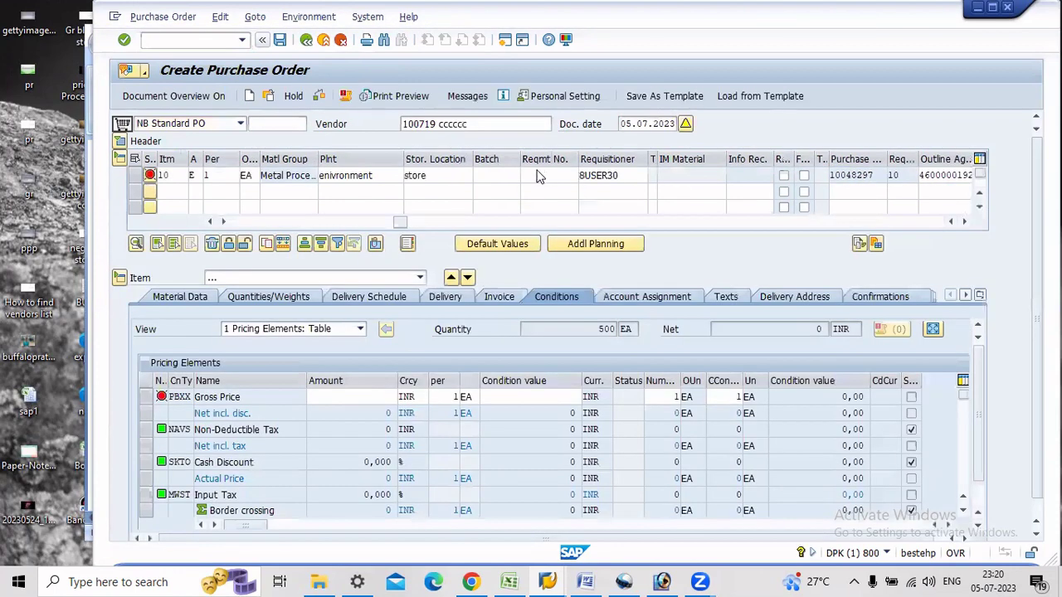
- Set the item's gross price (PBXX) to 5000 INR per EA and save the purchase order
{"action": "left_click", "coordinate": [371, 394]}
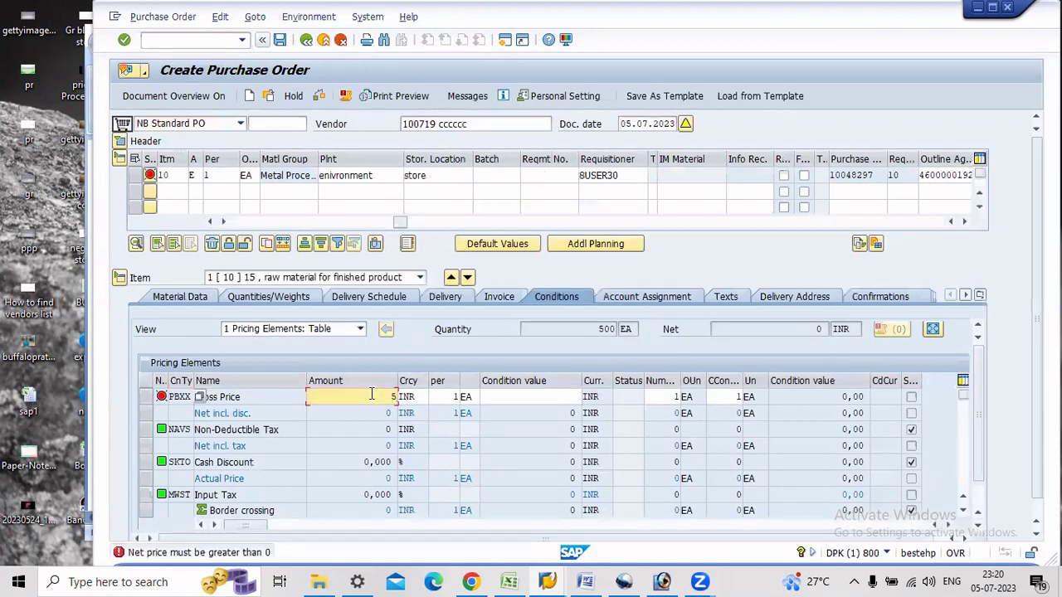
{"action": "type", "text": "5000"}
{"action": "key", "text": "Return"}
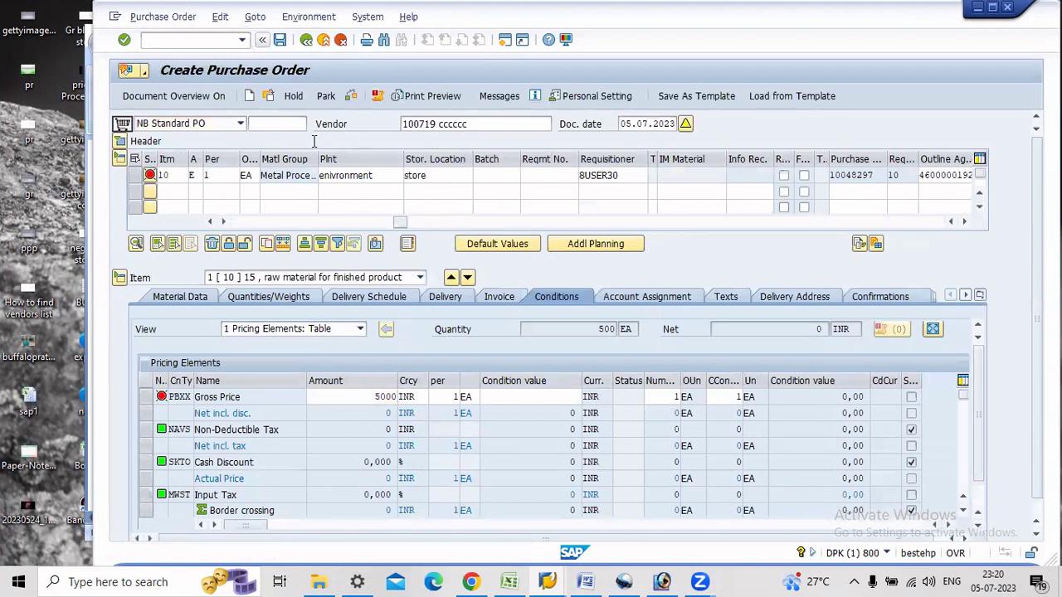
{"action": "left_click", "coordinate": [281, 40]}
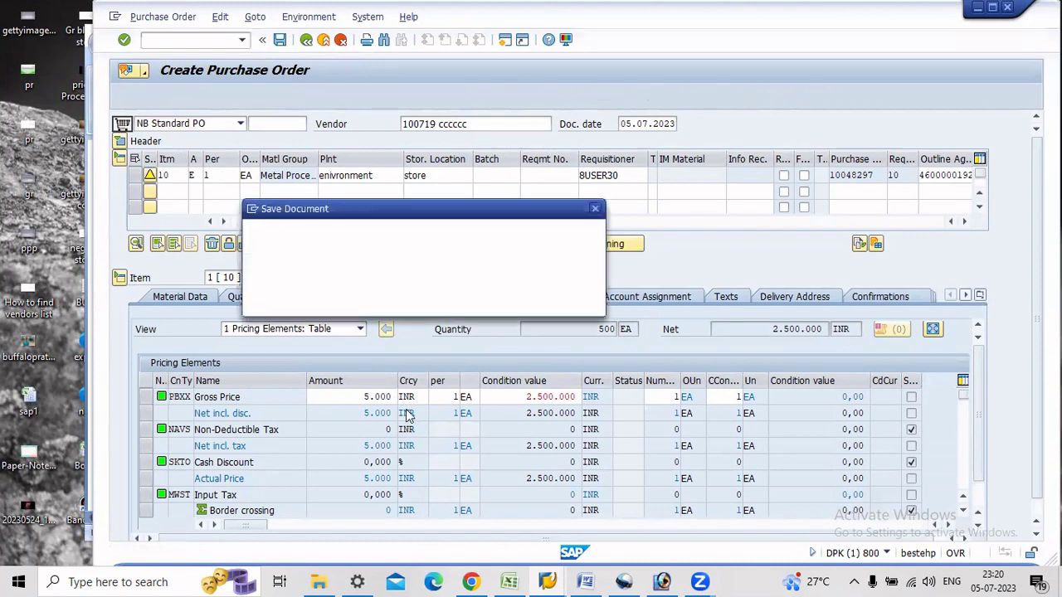
{"action": "key", "text": "Return"}
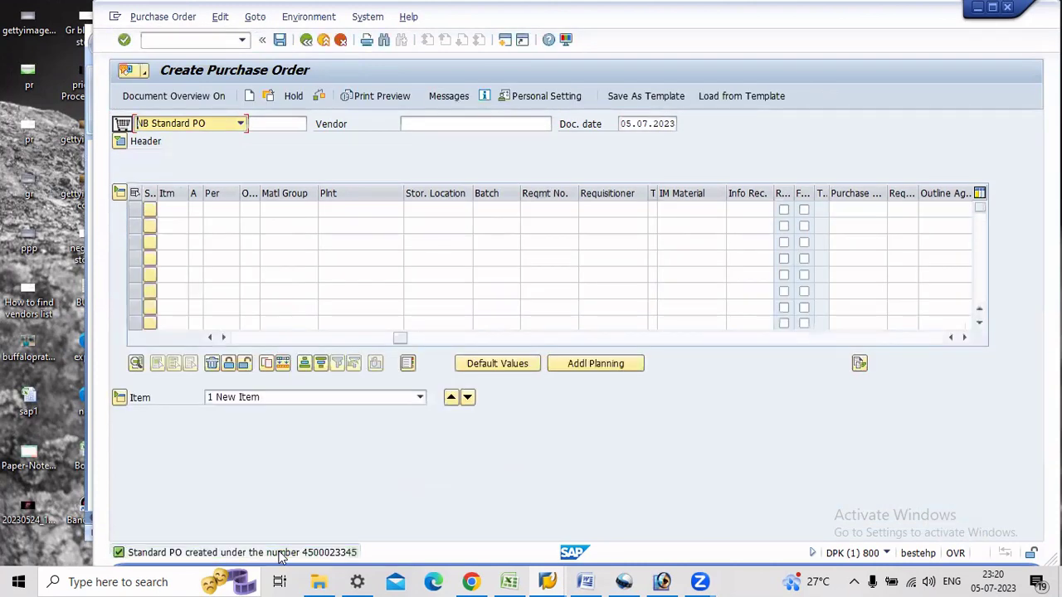
- Copy the new purchase order number from the save message's details and close the message help
{"action": "key", "text": "F1"}
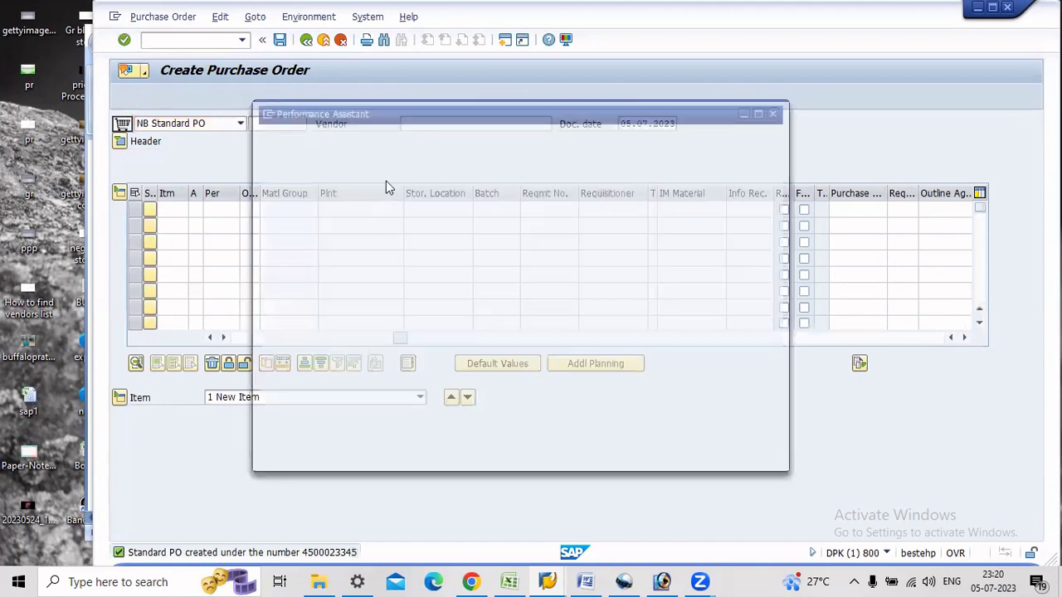
{"action": "double_click", "coordinate": [572, 165]}
{"action": "key", "text": "ctrl+c"}
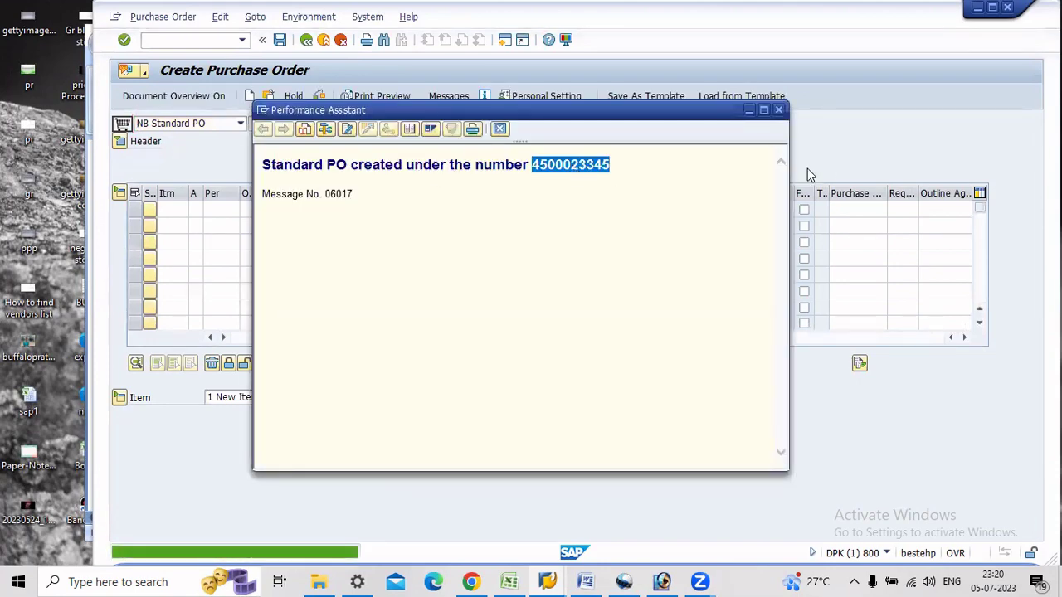
{"action": "key", "text": "Escape"}
- Open the goods receipt transaction, set the reference to R01 Purchase Order and load the order with the copied number
{"action": "left_click", "coordinate": [327, 43]}
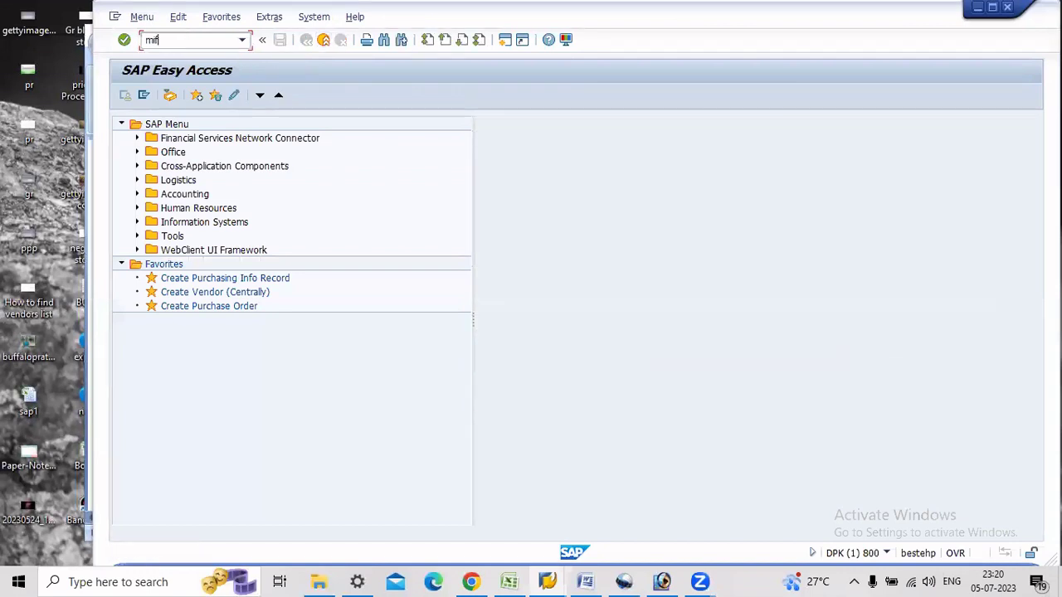
{"action": "key", "text": "Return"}
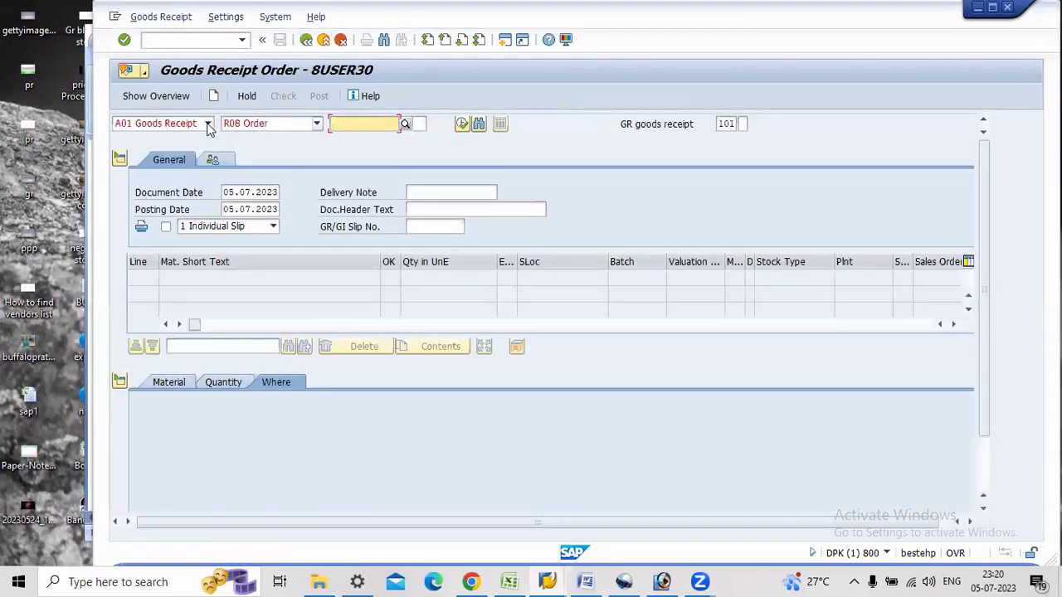
{"action": "left_click", "coordinate": [316, 124]}
{"action": "left_click", "coordinate": [287, 201]}
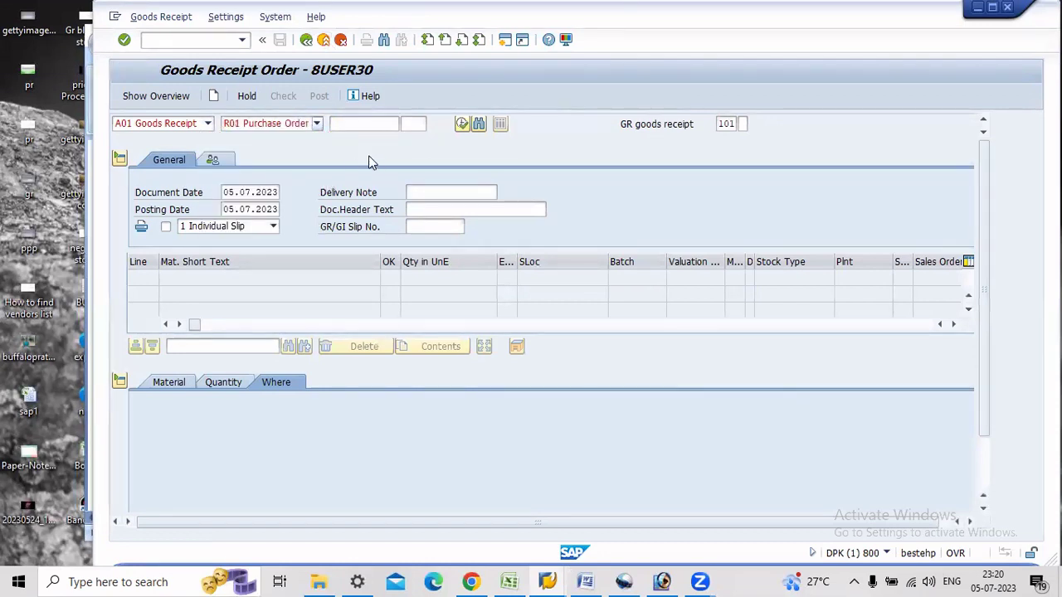
{"action": "left_click", "coordinate": [359, 123]}
{"action": "key", "text": "ctrl+v"}
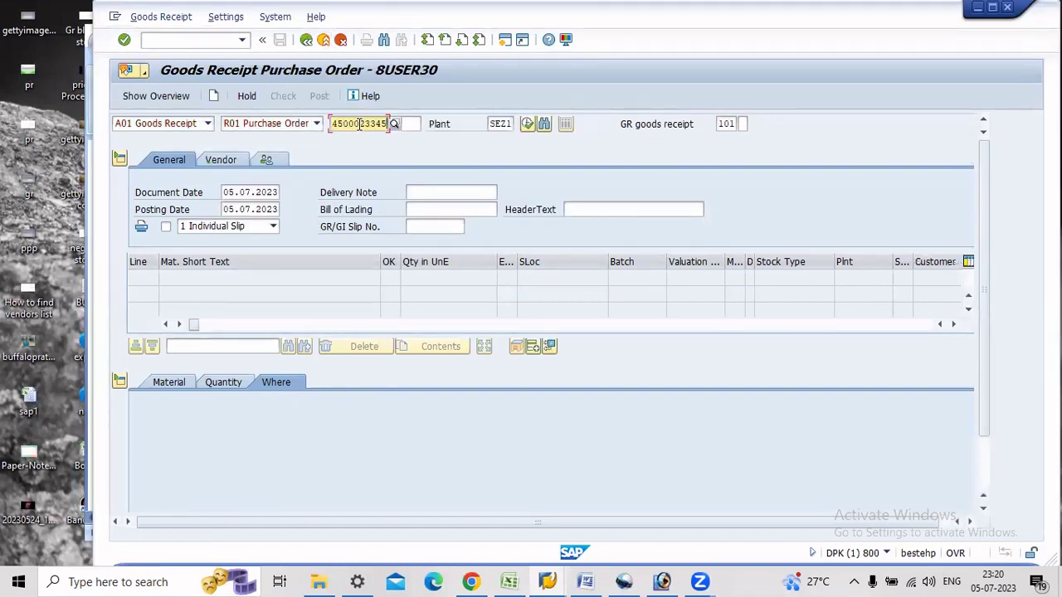
{"action": "key", "text": "Return"}
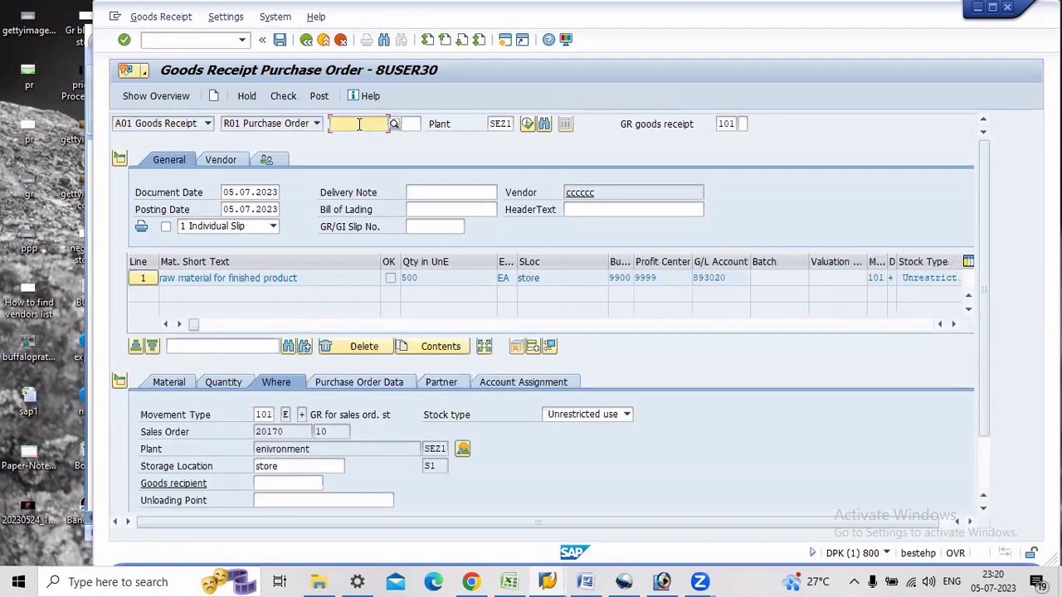
- Enter 500 as the item's delivery note quantity with Item OK marked, and post the goods receipt
{"action": "left_click", "coordinate": [222, 382]}
{"action": "scroll", "coordinate": [276, 449], "scroll_direction": "down", "scroll_amount": 1}
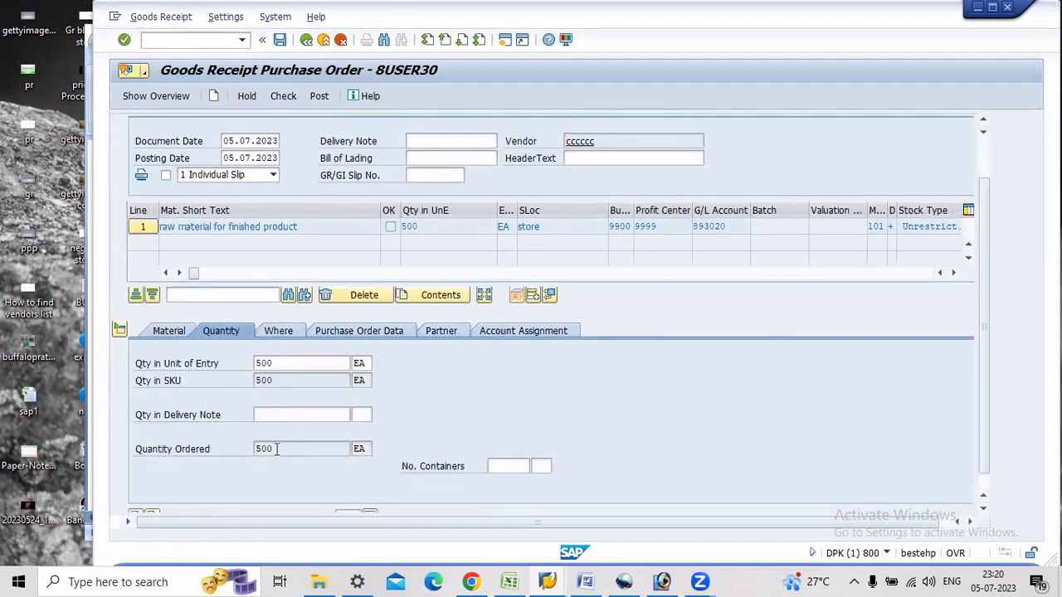
{"action": "left_click", "coordinate": [284, 416]}
{"action": "type", "text": "500"}
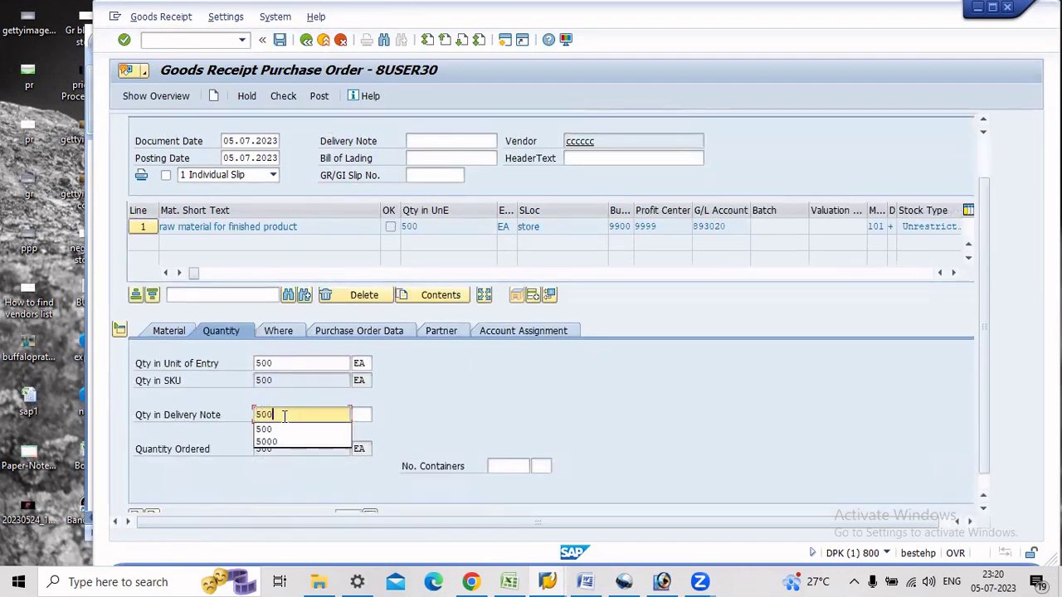
{"action": "key", "text": "Return"}
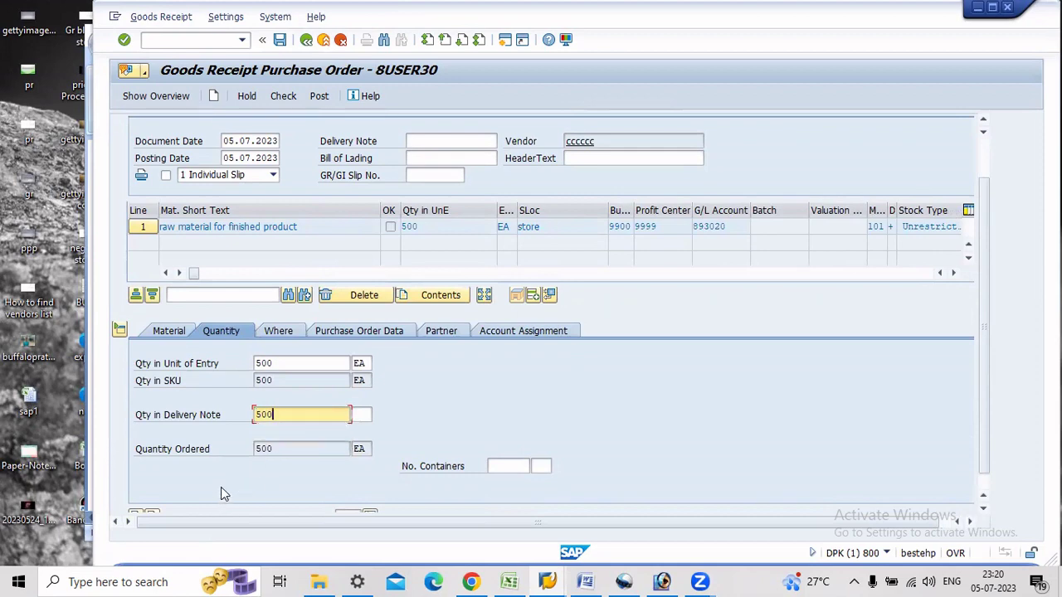
{"action": "left_click", "coordinate": [235, 494]}
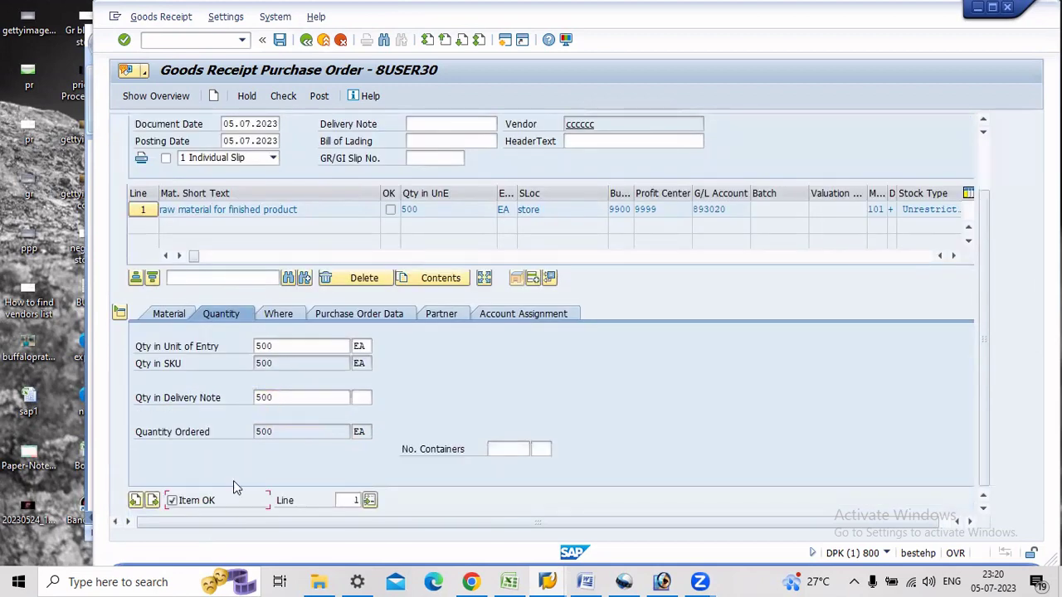
{"action": "left_click", "coordinate": [320, 97]}
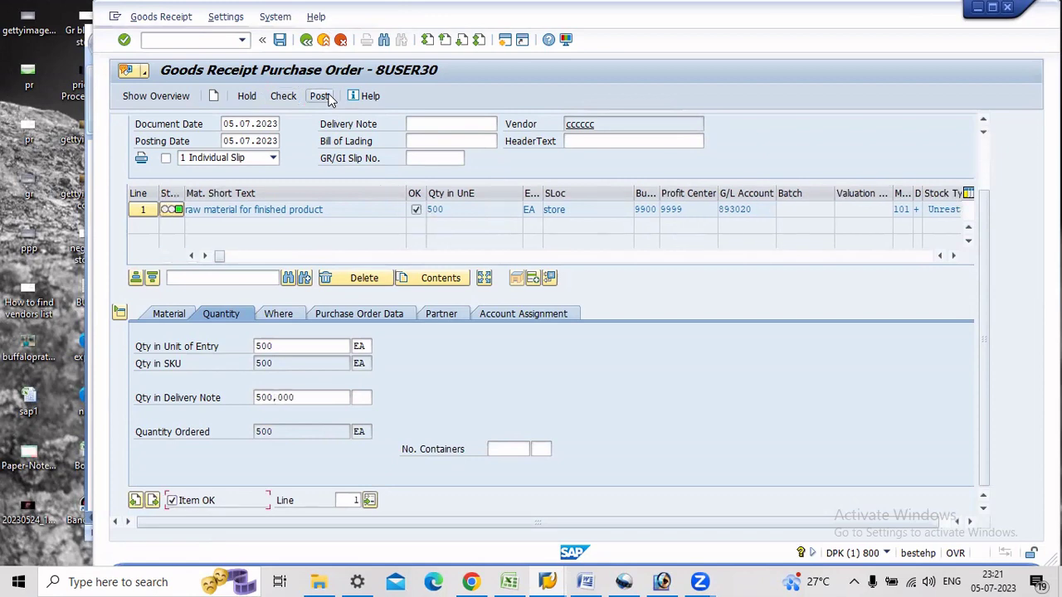
{"action": "left_click", "coordinate": [329, 98]}
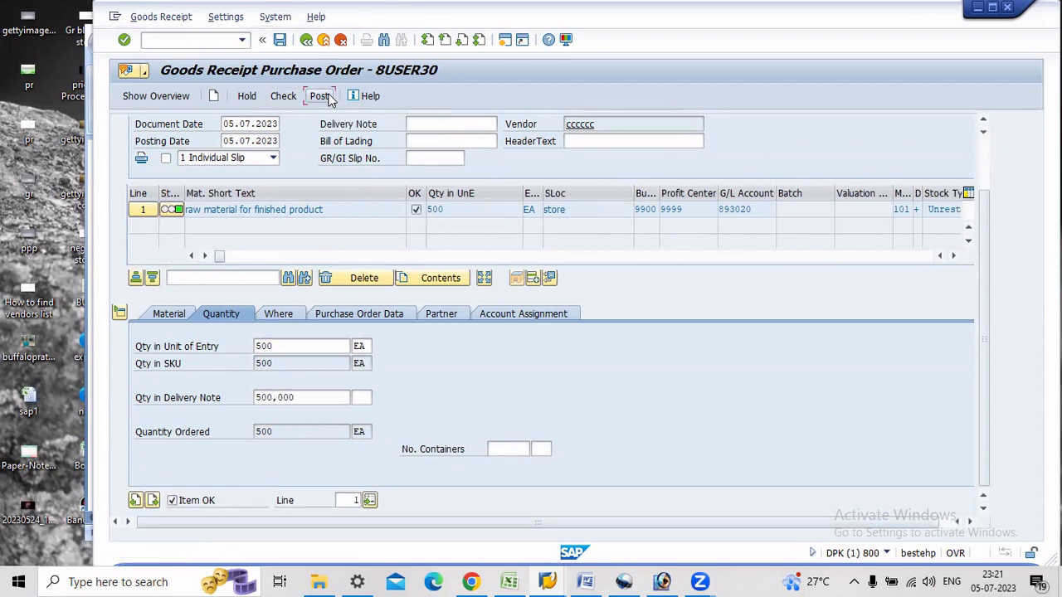
- Leave the goods receipt and display the stock overview of material 15 in plant SEZ1 with transaction mmbe
{"action": "left_click", "coordinate": [329, 42]}
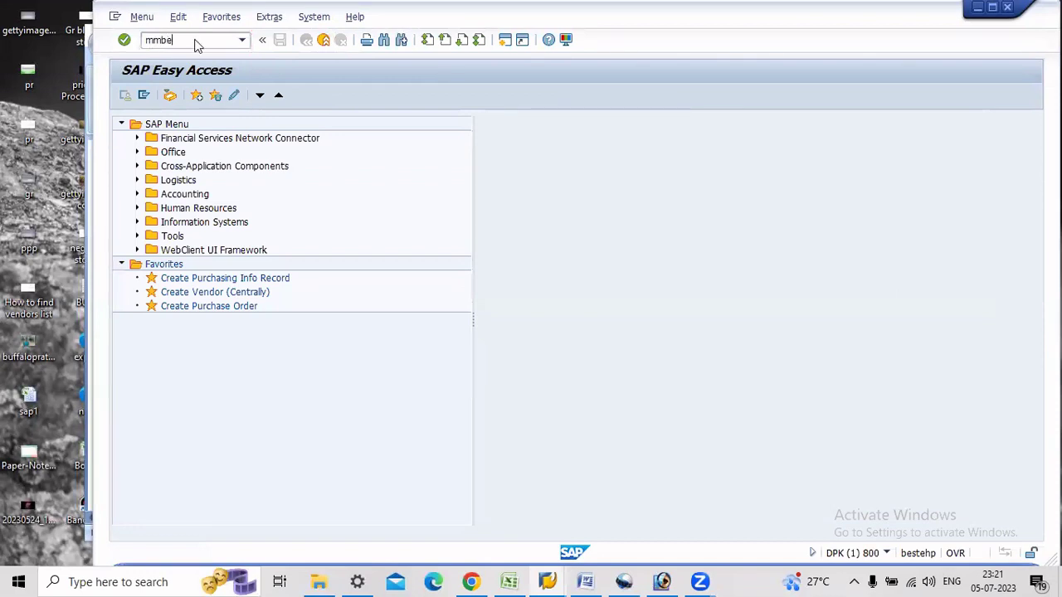
{"action": "key", "text": "Return"}
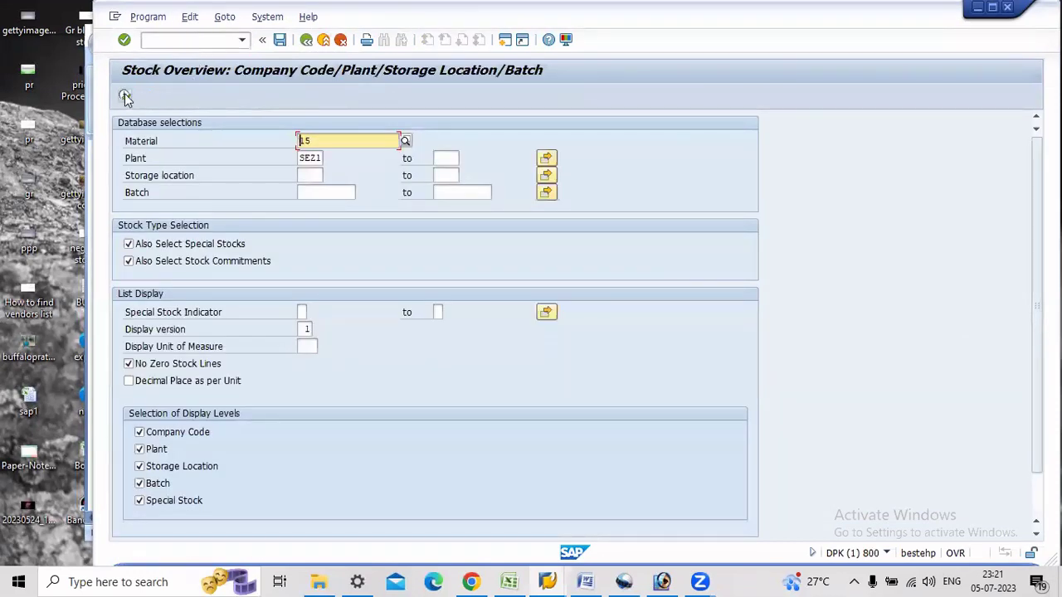
{"action": "left_click", "coordinate": [124, 97]}
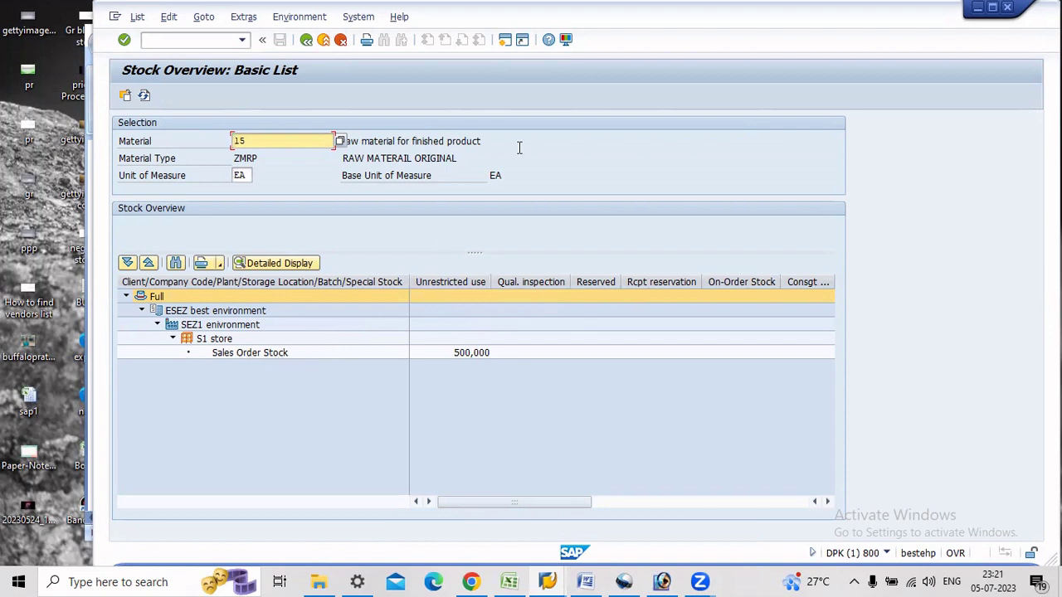
- Open a new session with transaction md04 and display the stock/requirements list of finished material 14 in plant SEZ1
{"action": "left_click", "coordinate": [533, 253]}
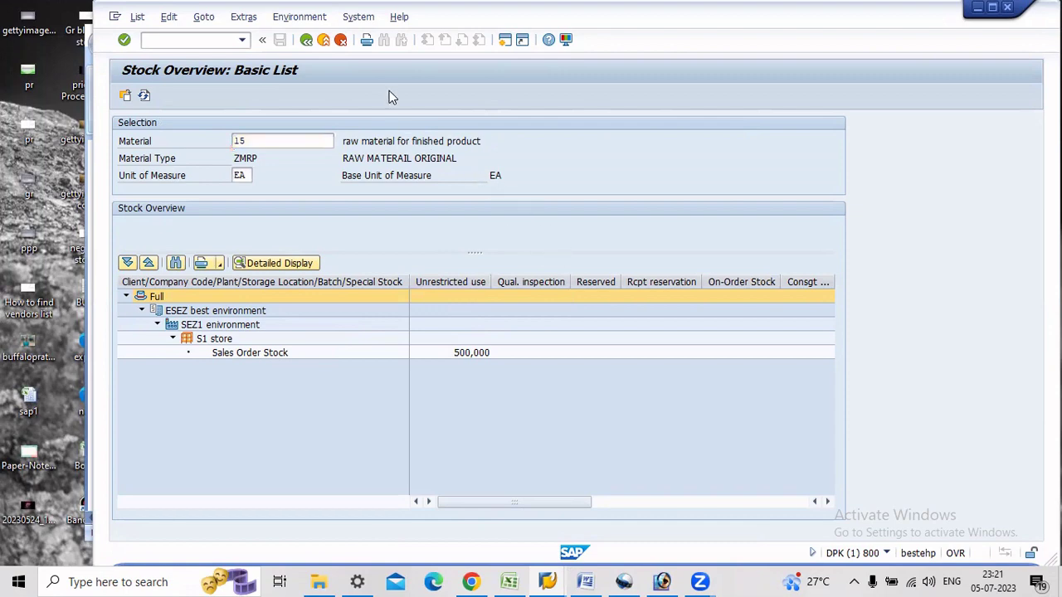
{"action": "key", "text": "ctrl+n"}
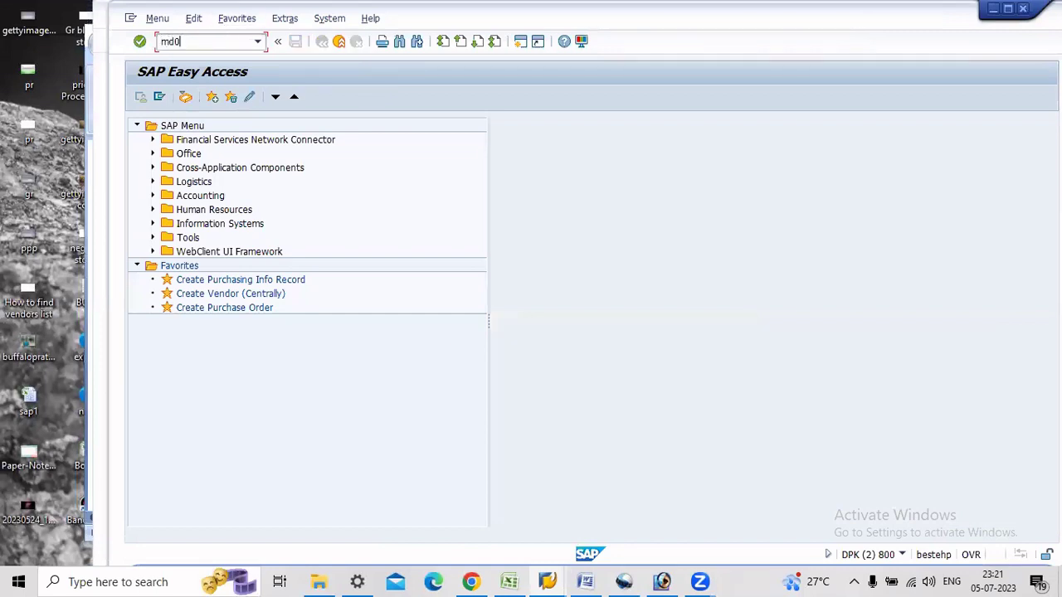
{"action": "key", "text": "Return"}
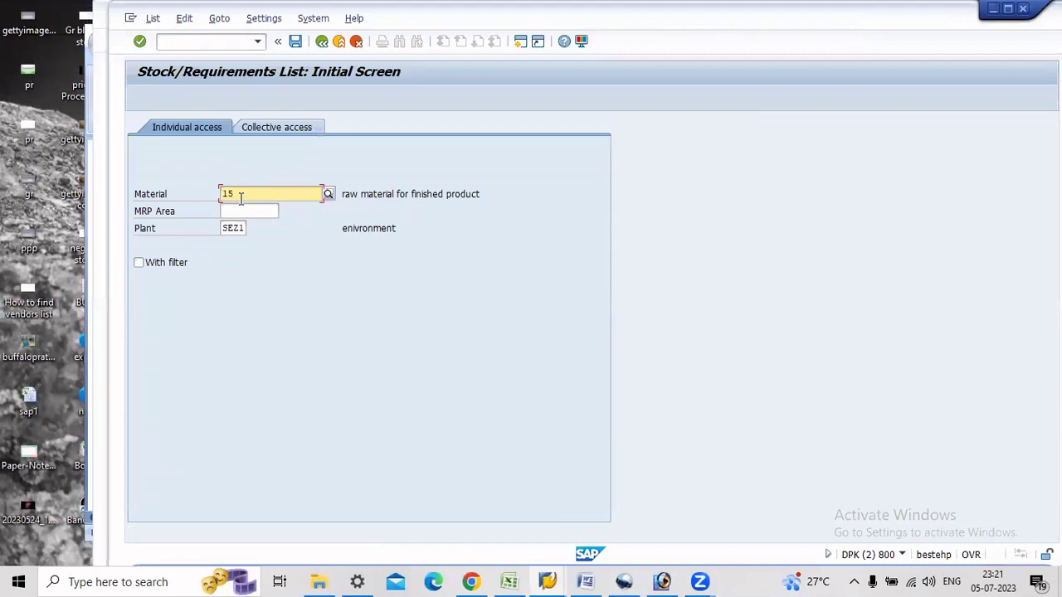
{"action": "key", "text": "BackSpace"}
{"action": "type", "text": "4"}
{"action": "key", "text": "Return"}
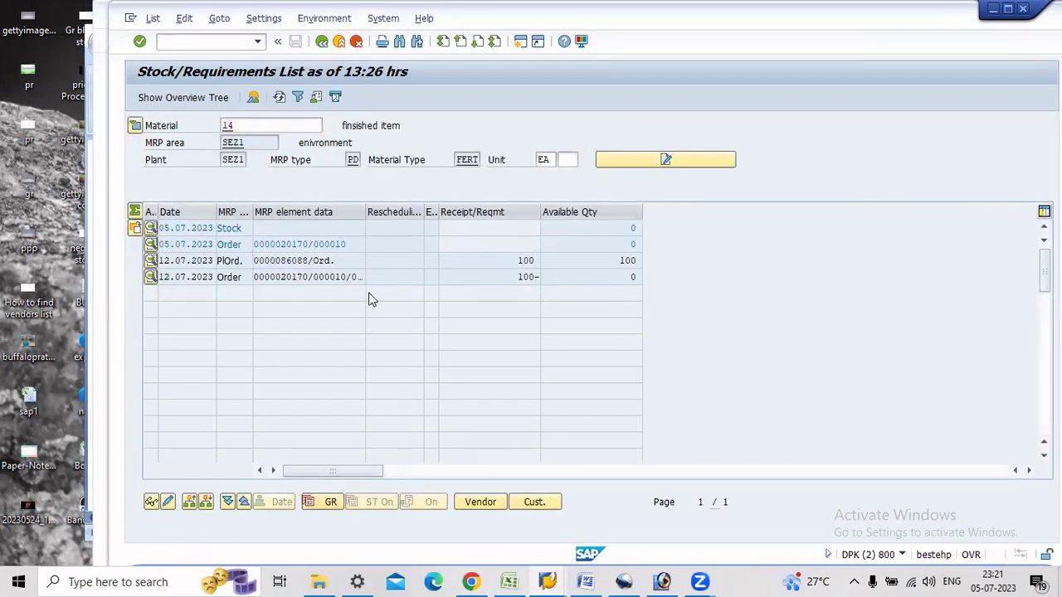
- Convert the planned order of 100 EA into a production order, generating an operation in place of a routing, and save it
{"action": "double_click", "coordinate": [371, 300]}
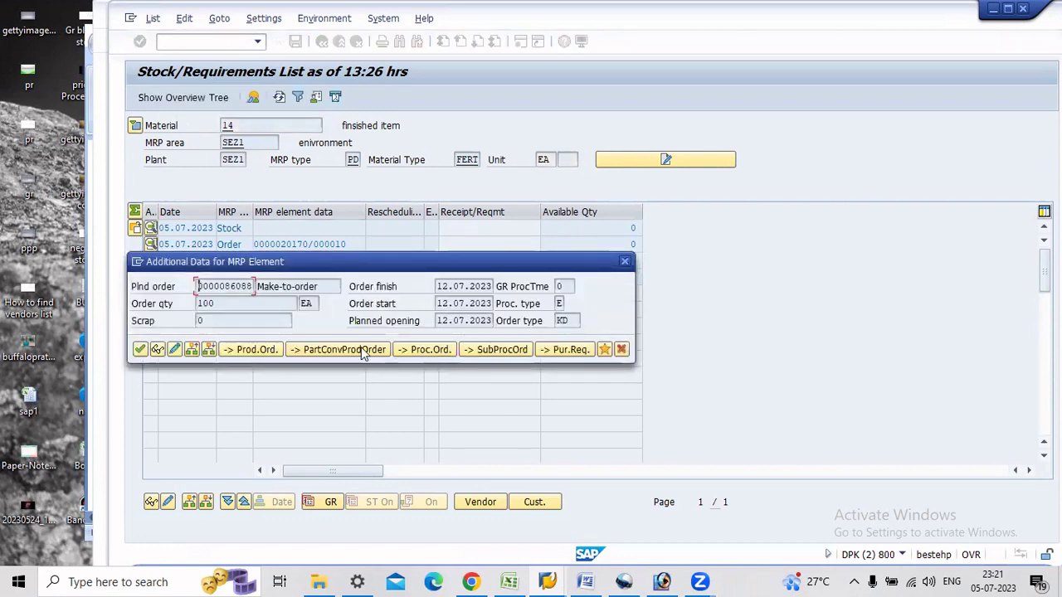
{"action": "left_click", "coordinate": [263, 350]}
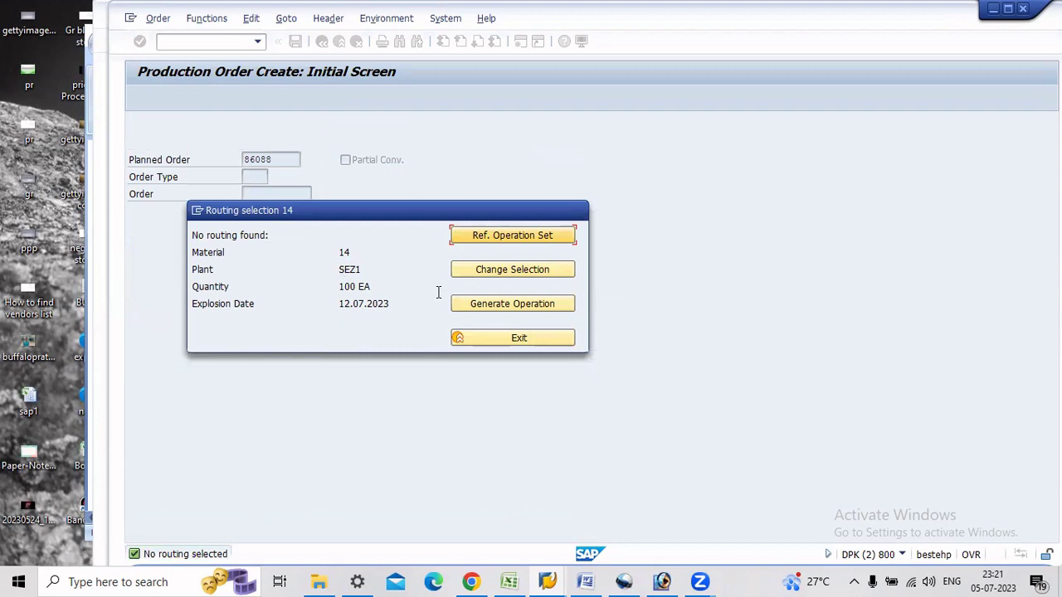
{"action": "left_click", "coordinate": [510, 304]}
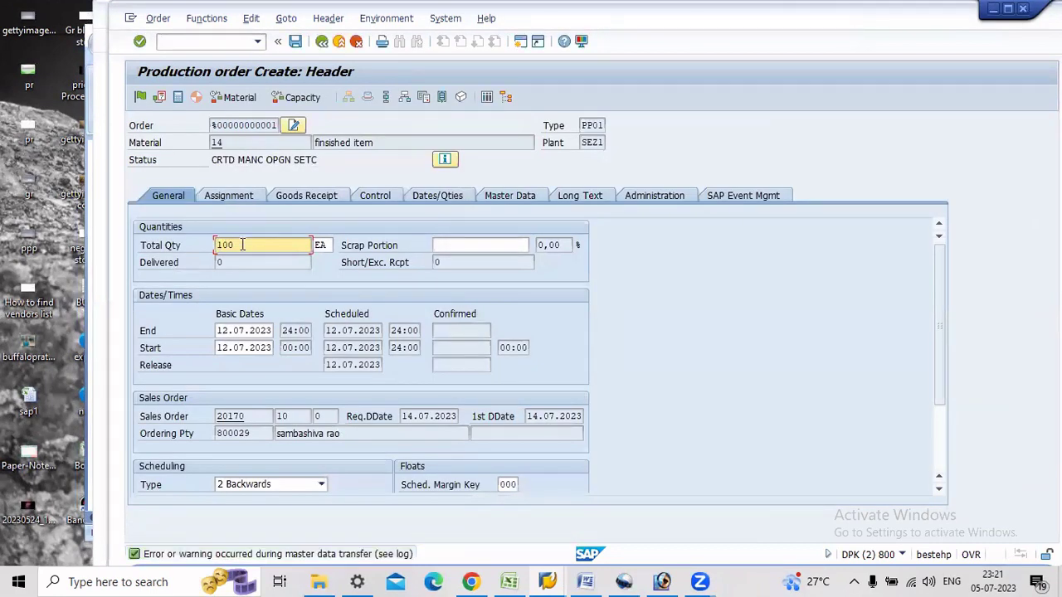
{"action": "left_click", "coordinate": [295, 40]}
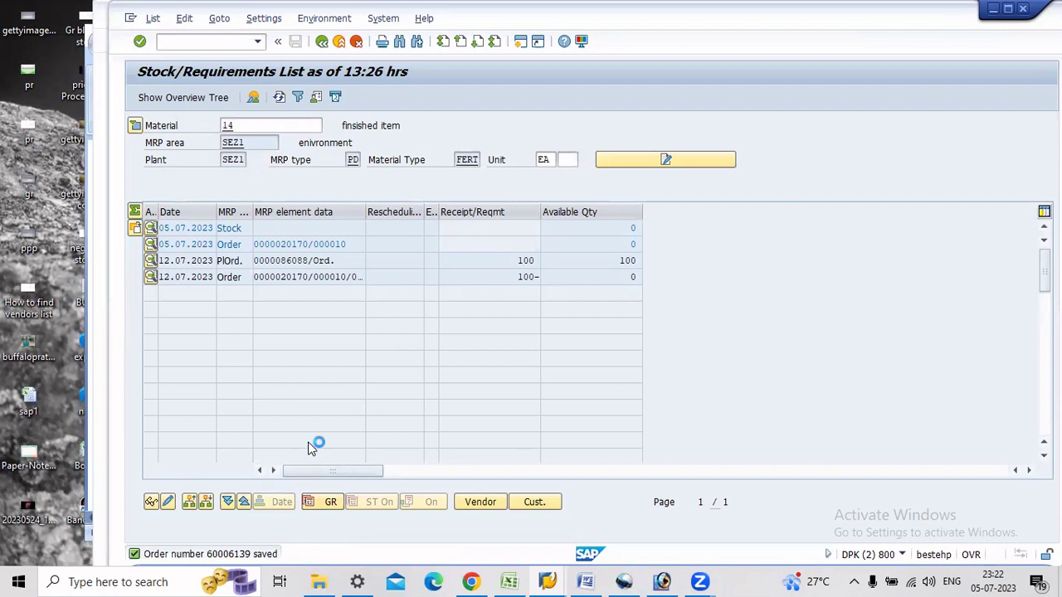
- Copy the new production order number from the save message's details and close the message help
{"action": "double_click", "coordinate": [402, 165]}
{"action": "key", "text": "ctrl+c"}
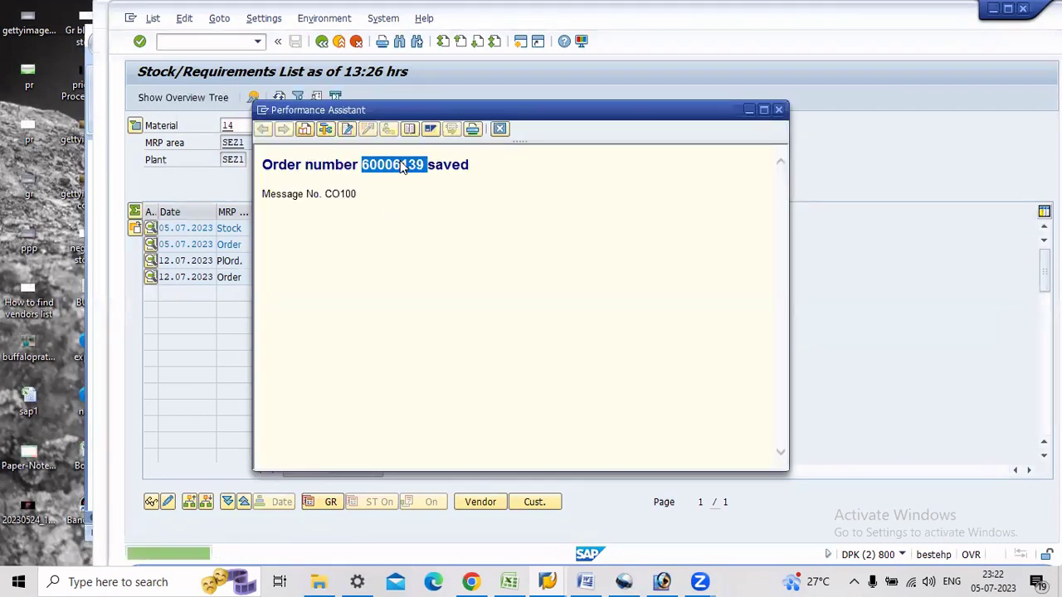
{"action": "key", "text": "Escape"}
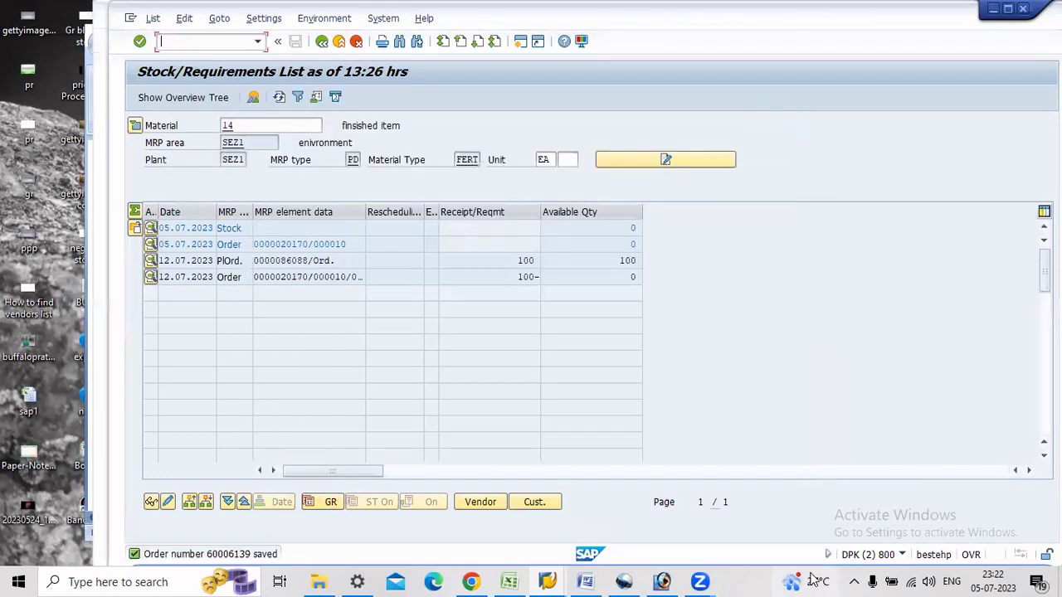
- Switch to the Word notes, paste the production order number after the finished material's conversion line, and minimize Word
{"action": "left_click", "coordinate": [586, 581]}
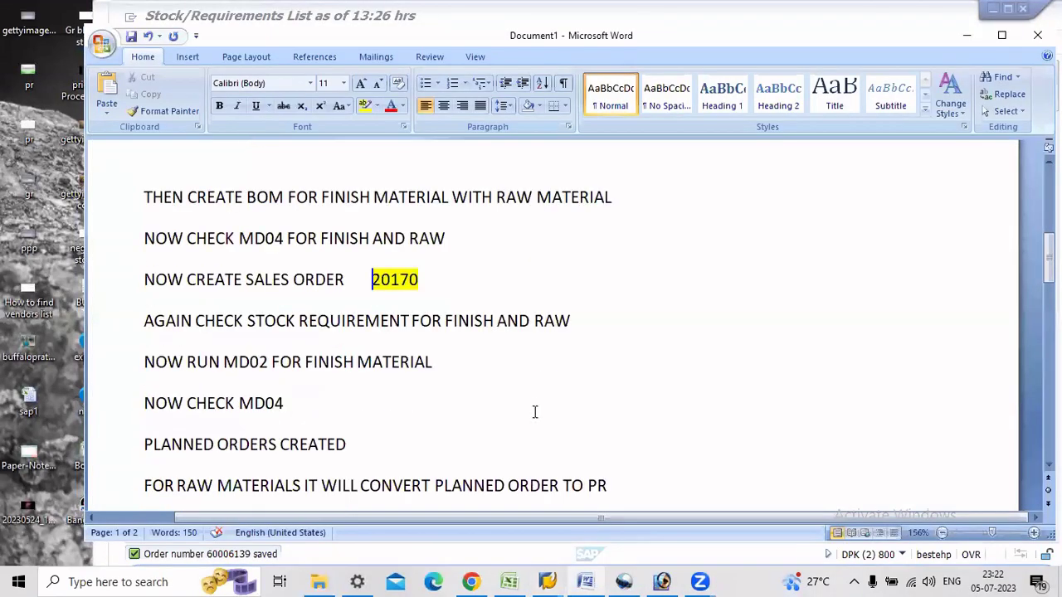
{"action": "scroll", "coordinate": [437, 447], "scroll_direction": "down", "scroll_amount": 1}
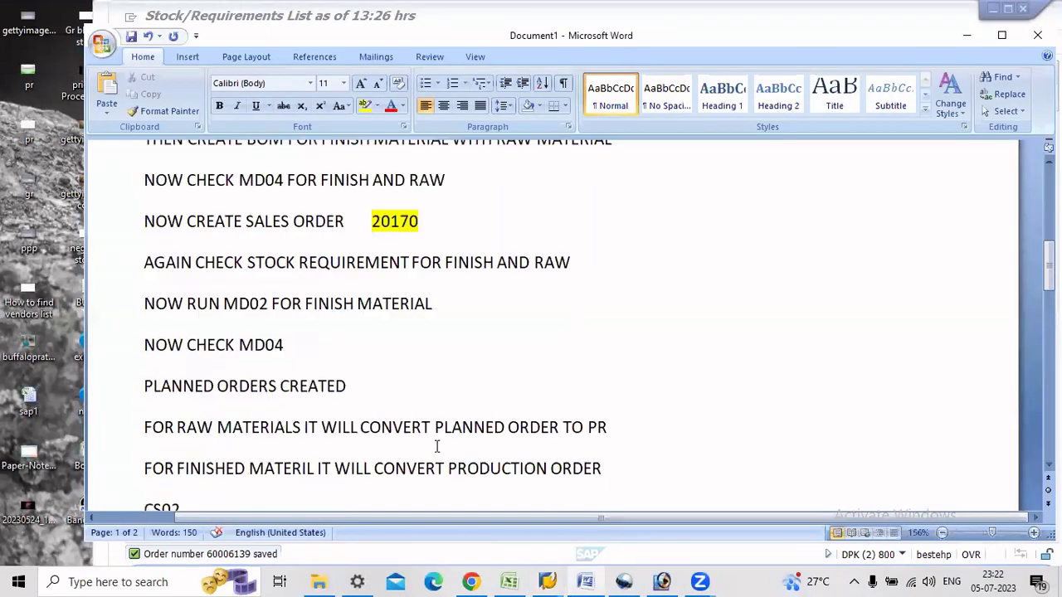
{"action": "left_click", "coordinate": [679, 470]}
{"action": "key", "text": "ctrl+v"}
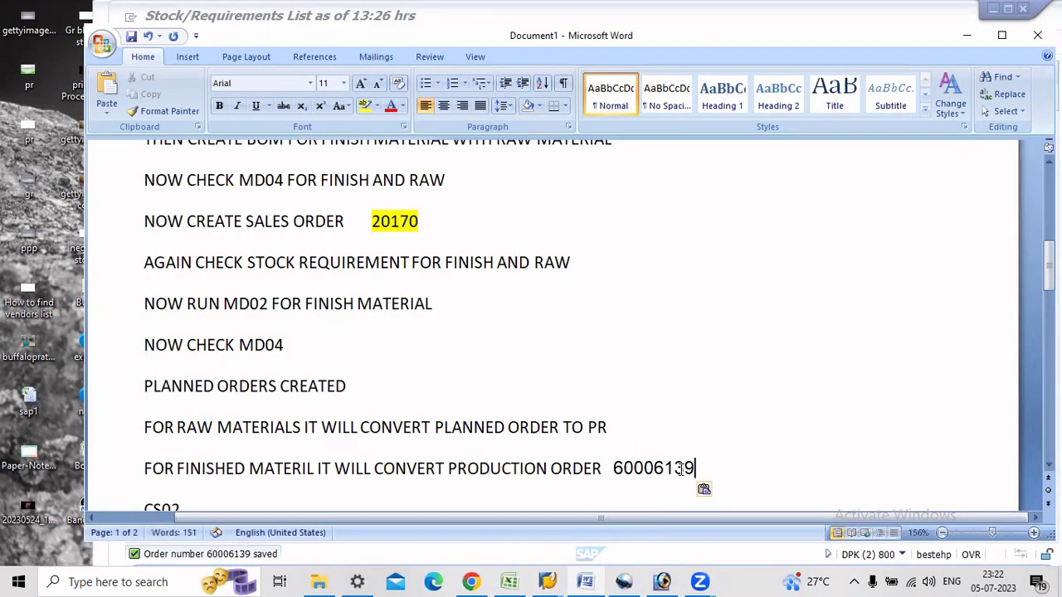
{"action": "left_click", "coordinate": [653, 413]}
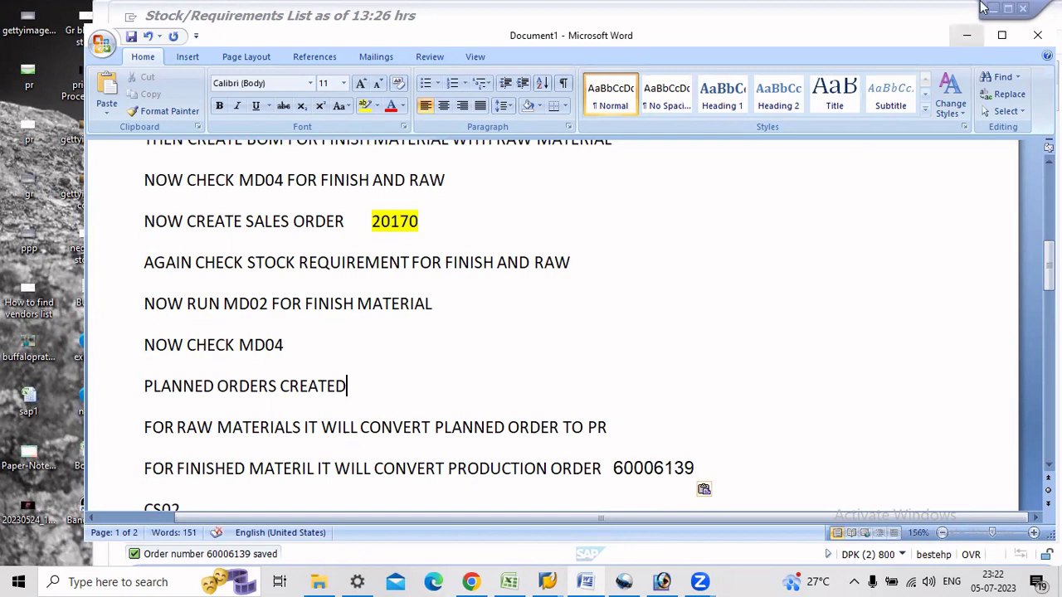
{"action": "left_click", "coordinate": [967, 35]}
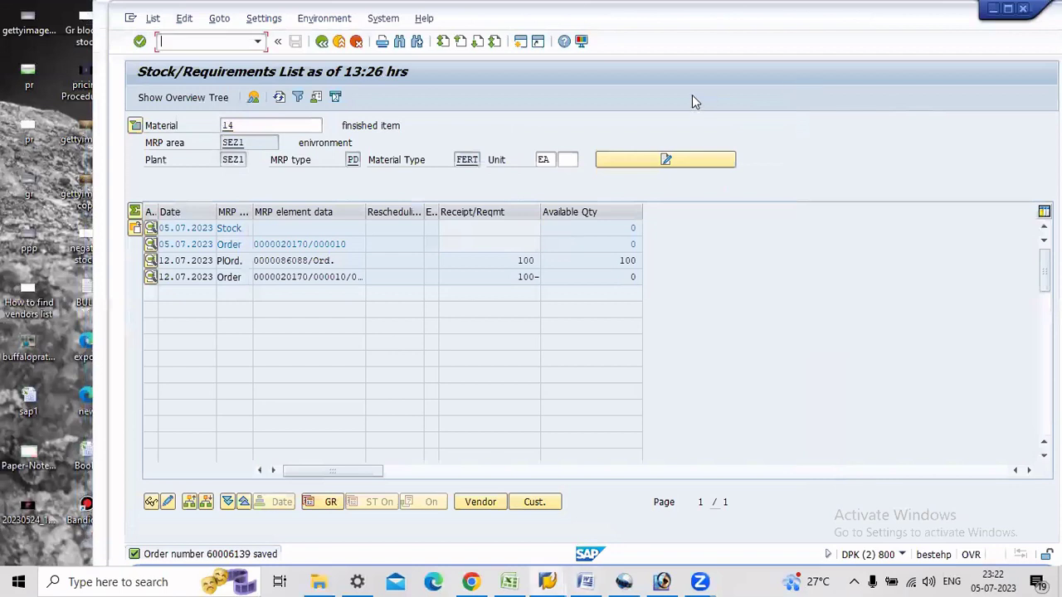
- Leave the stock/requirements list, switch to the Stock Overview session and refresh the stock of material 15
{"action": "key", "text": "F3"}
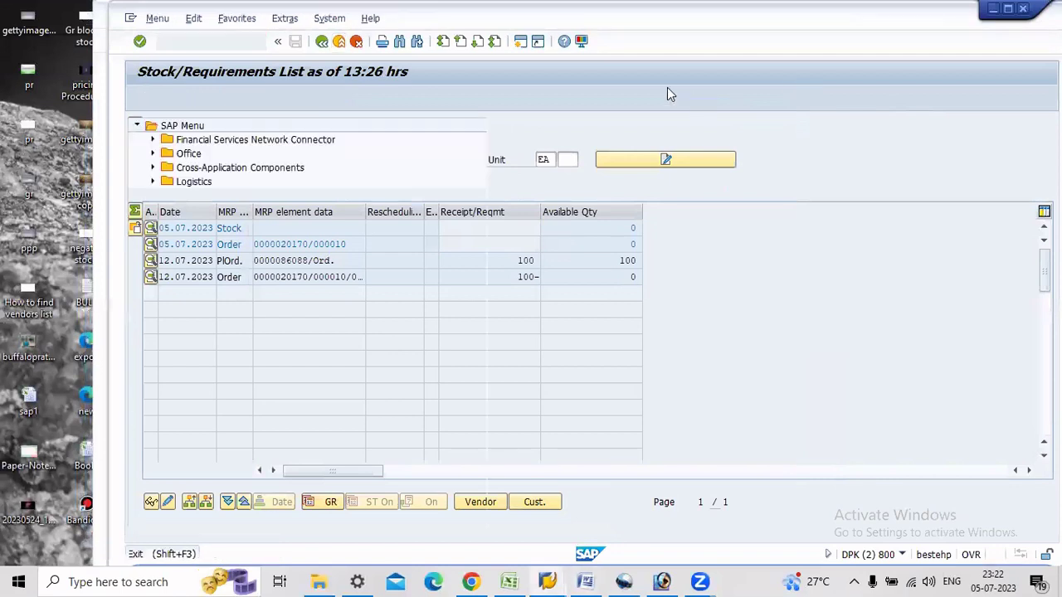
{"action": "mouse_move", "coordinate": [589, 579]}
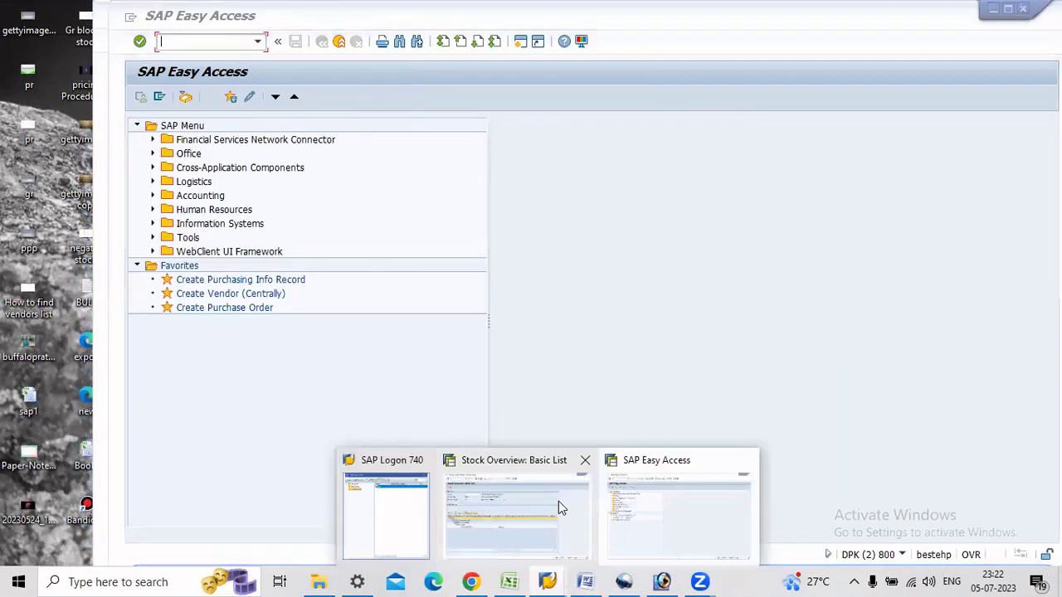
{"action": "left_click", "coordinate": [540, 511]}
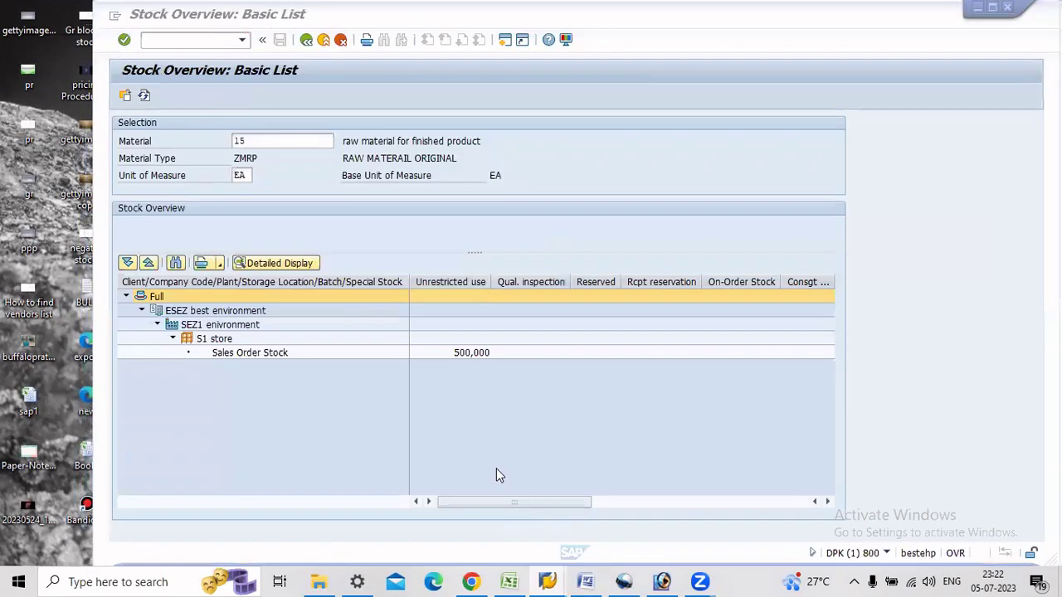
{"action": "left_click", "coordinate": [144, 96]}
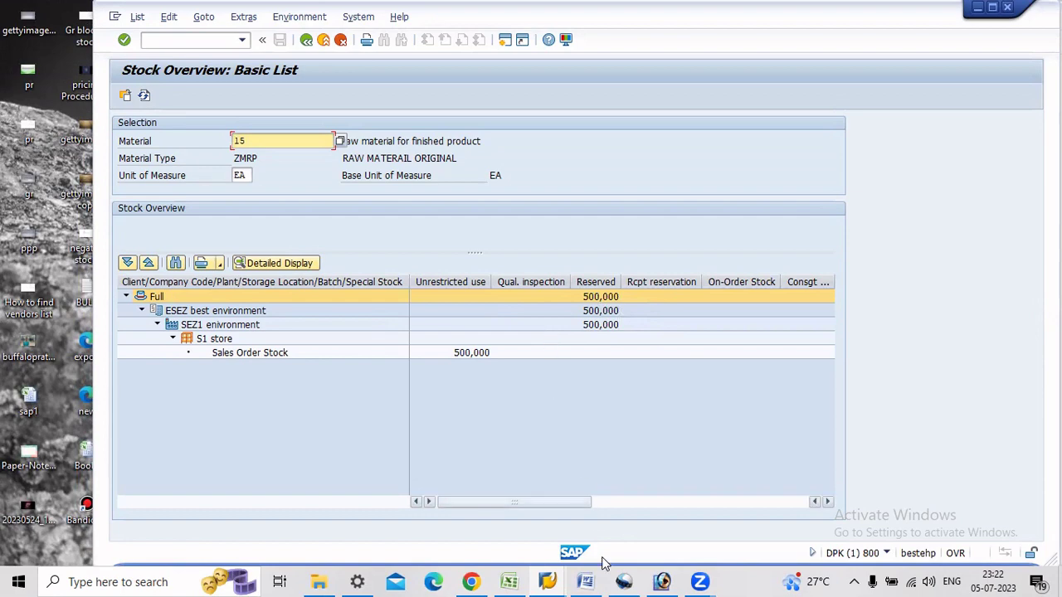
- Switch to the SAP Easy Access session and open the saved production order for changes with transaction co02
{"action": "mouse_move", "coordinate": [558, 580]}
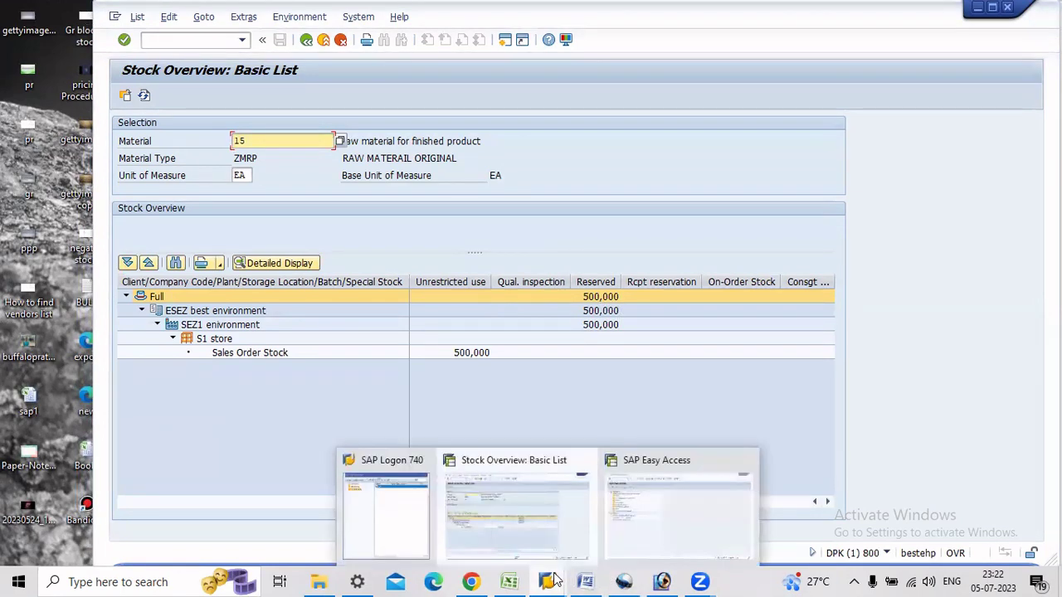
{"action": "left_click", "coordinate": [654, 518]}
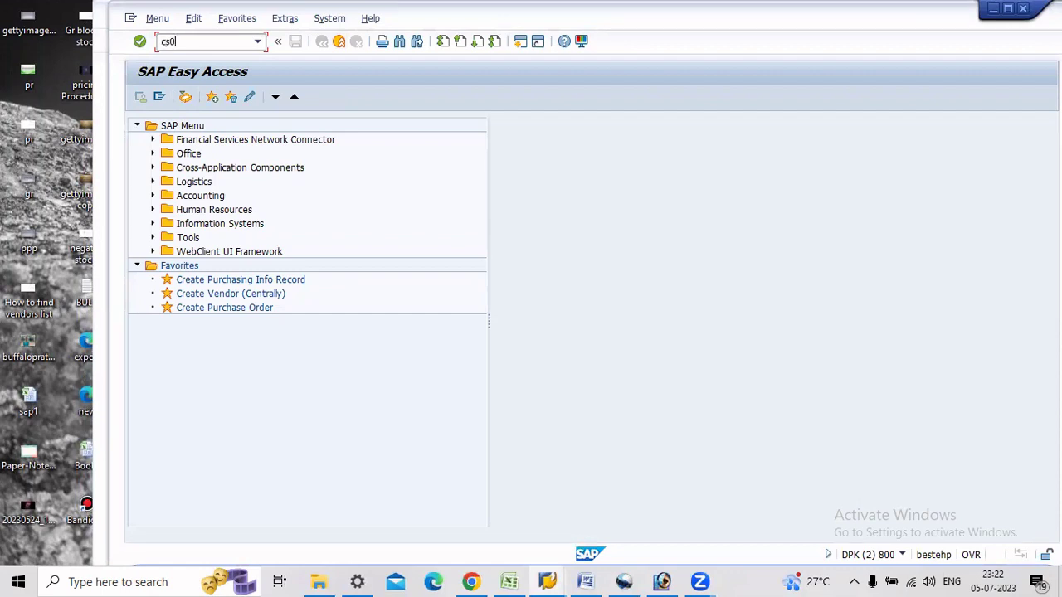
{"action": "key", "text": "Return"}
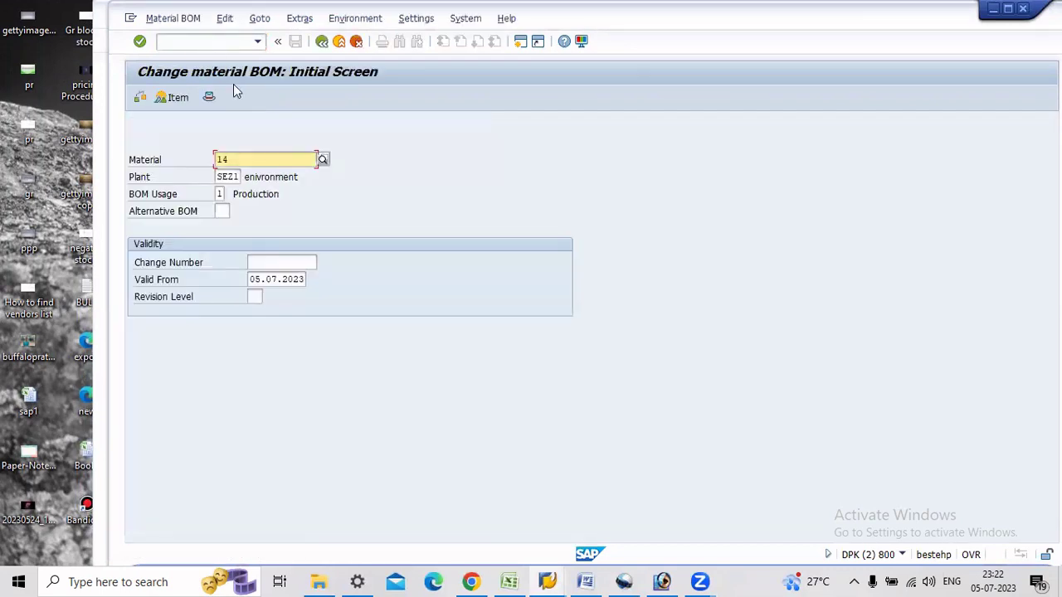
{"action": "left_click", "coordinate": [338, 41]}
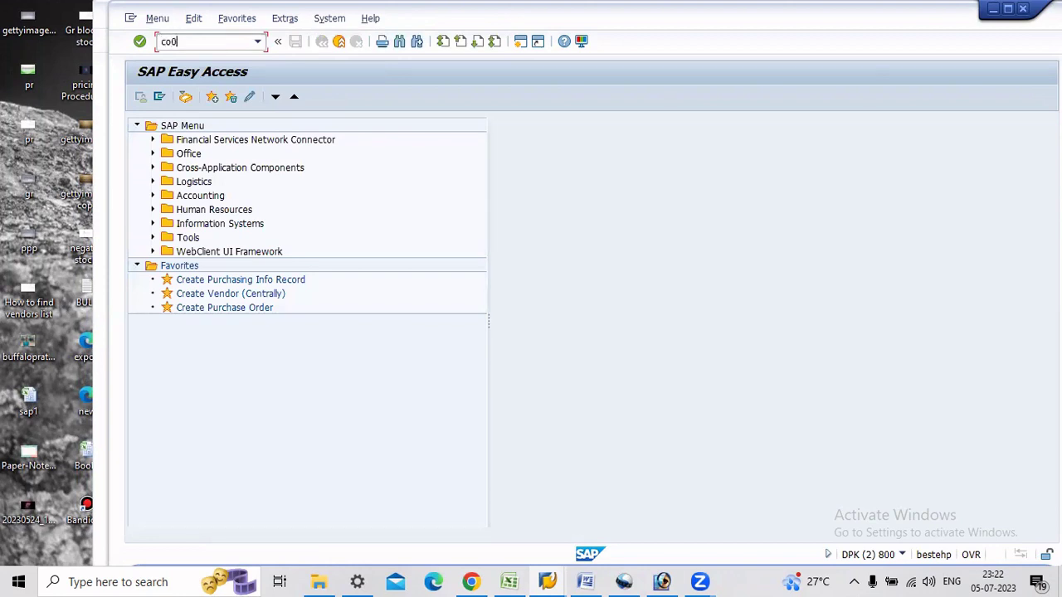
{"action": "left_click", "coordinate": [184, 46]}
{"action": "type", "text": "co02"}
{"action": "key", "text": "Return"}
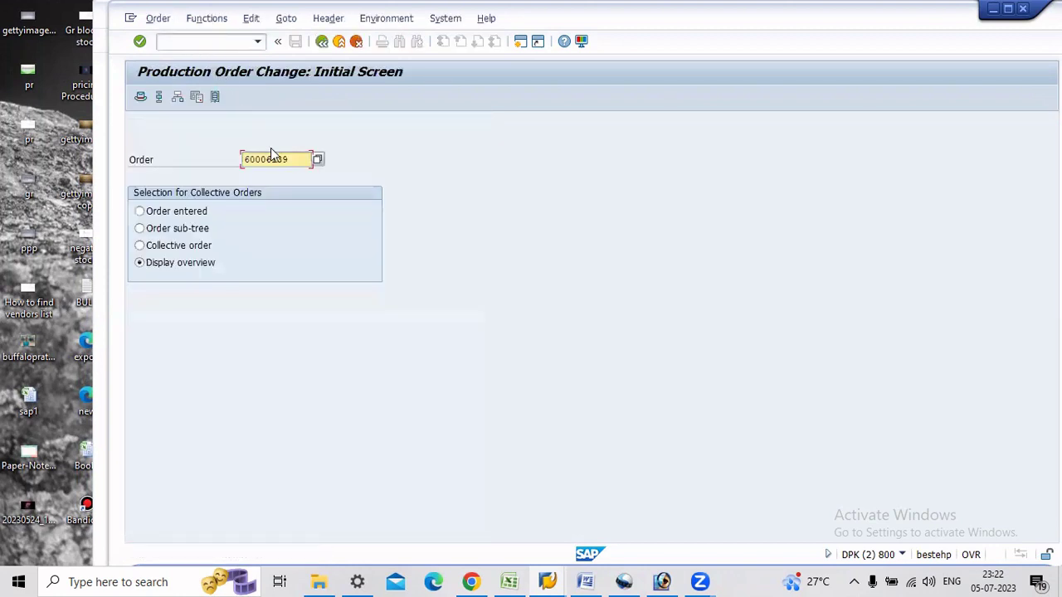
{"action": "key", "text": "Return"}
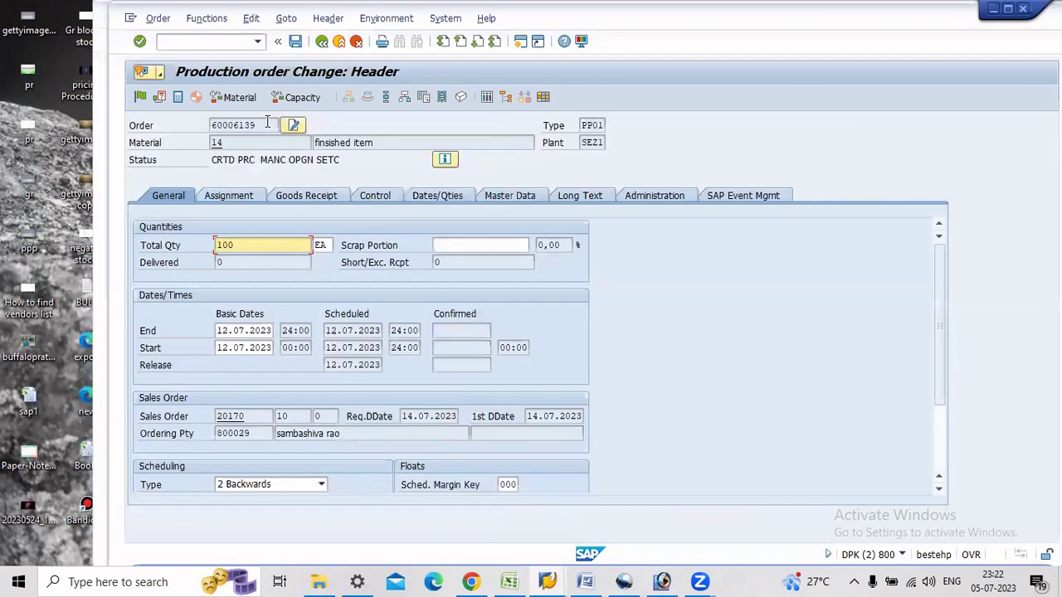
- Release the production order, save it and exit the production order change transaction
{"action": "left_click", "coordinate": [140, 98]}
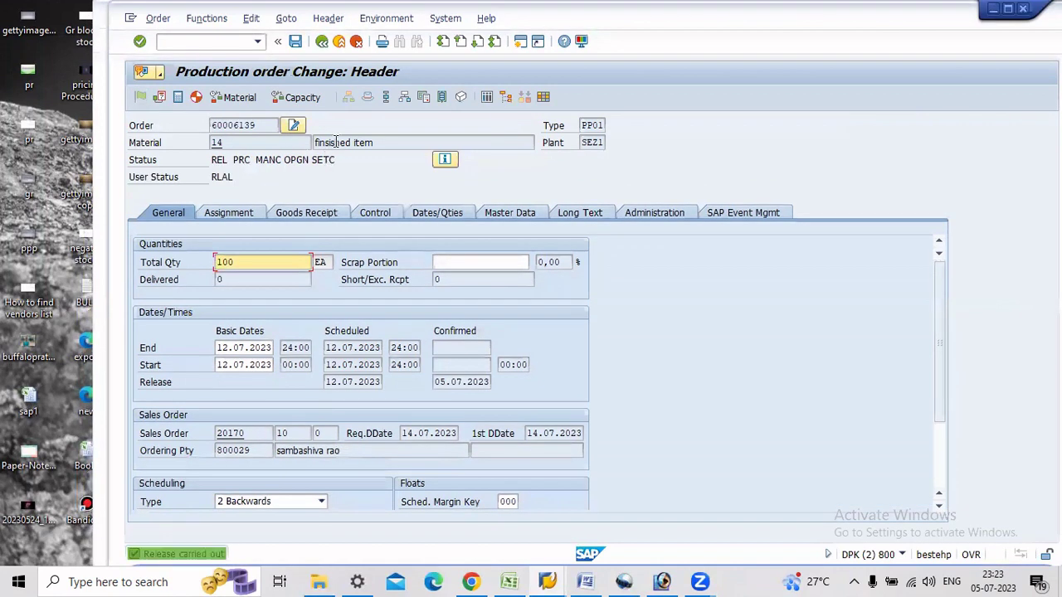
{"action": "left_click", "coordinate": [296, 40]}
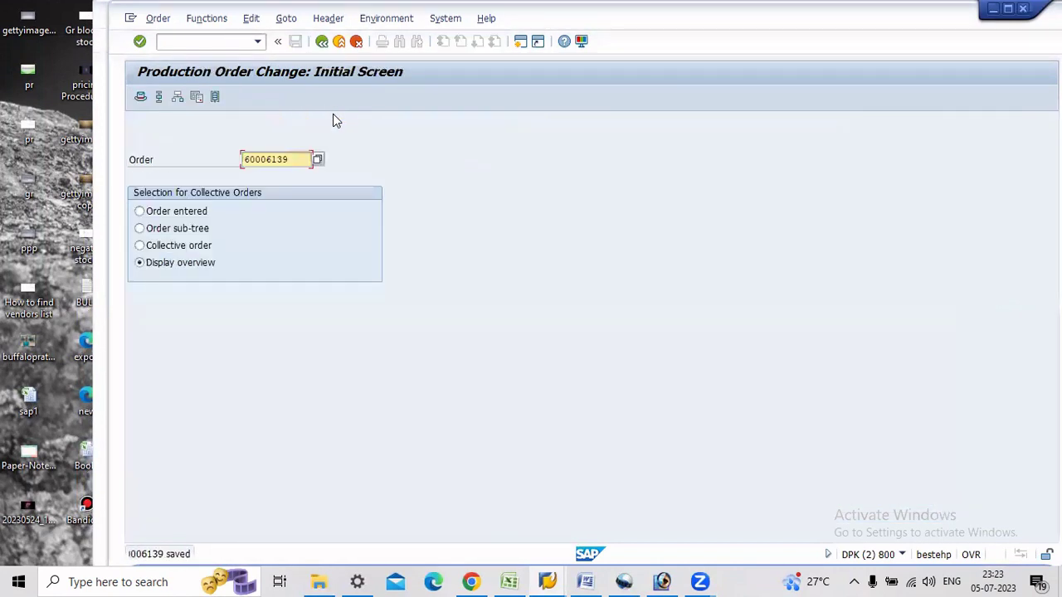
{"action": "left_click", "coordinate": [339, 40]}
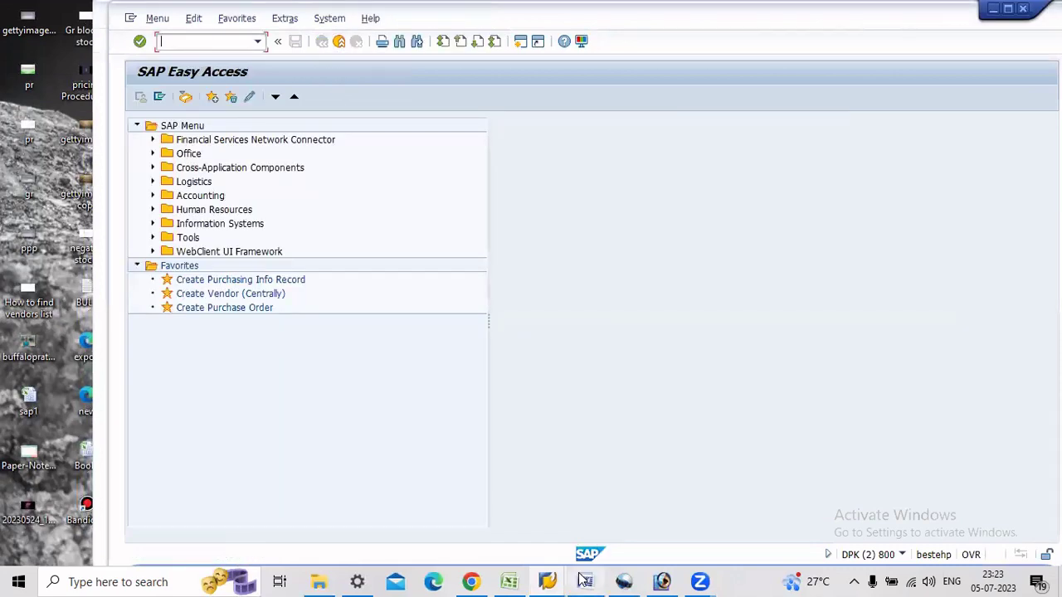
- Switch to the Word notes, read the process steps around the production order release, and minimize Word
{"action": "left_click", "coordinate": [585, 581]}
{"action": "scroll", "coordinate": [394, 377], "scroll_direction": "down", "scroll_amount": 2}
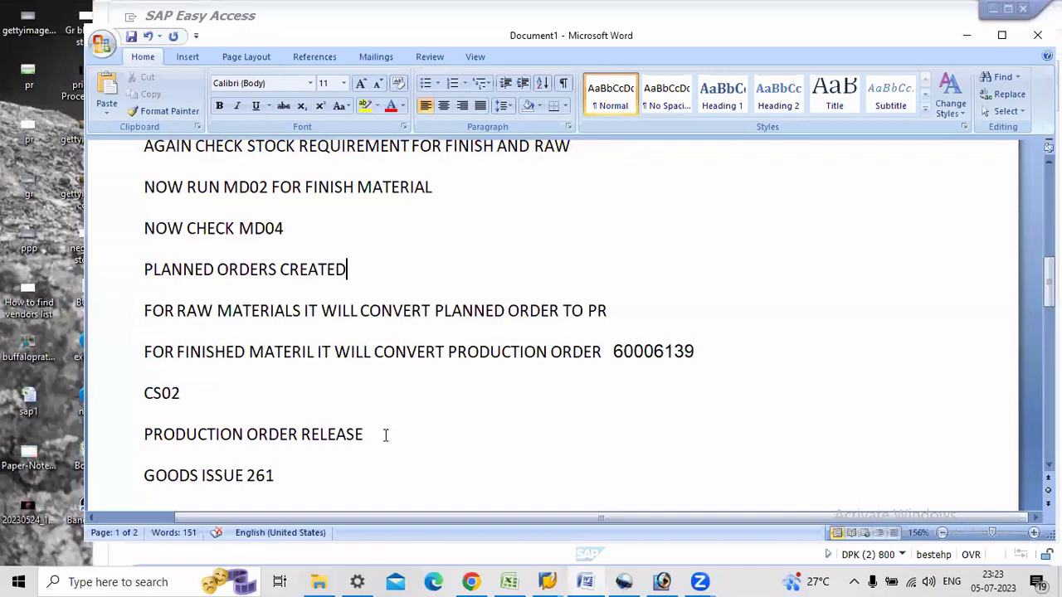
{"action": "left_click", "coordinate": [966, 35]}
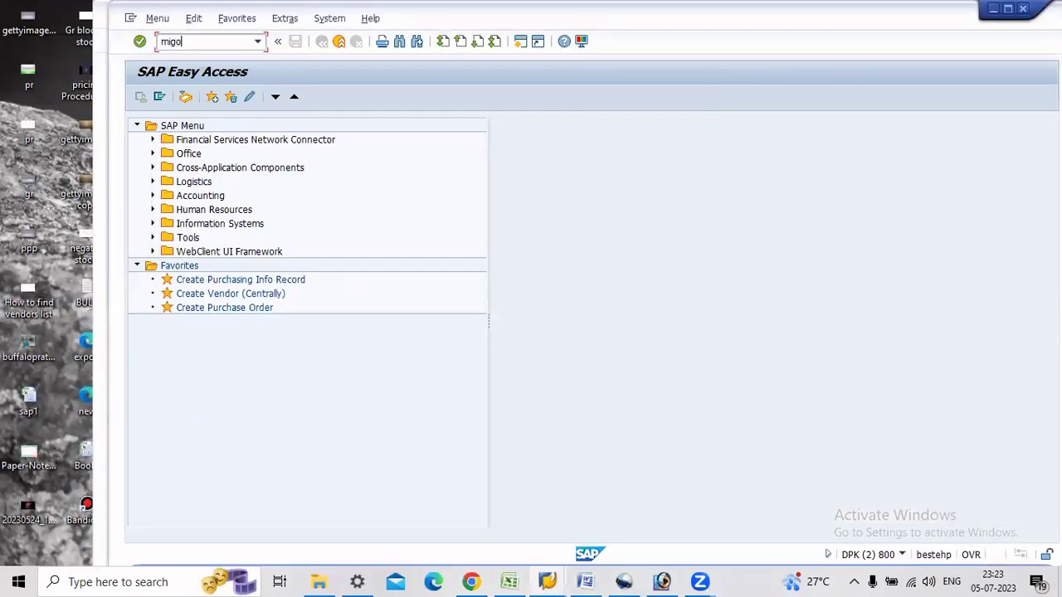
- Open transaction migo and load the production order as a goods issue for order with movement type 261
{"action": "key", "text": "Return"}
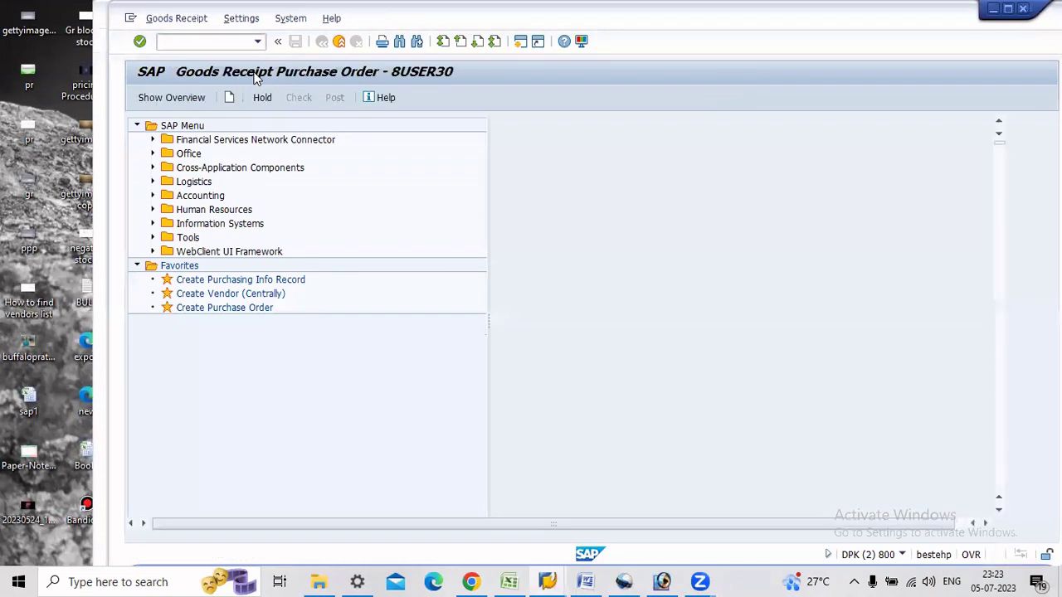
{"action": "left_click", "coordinate": [219, 127]}
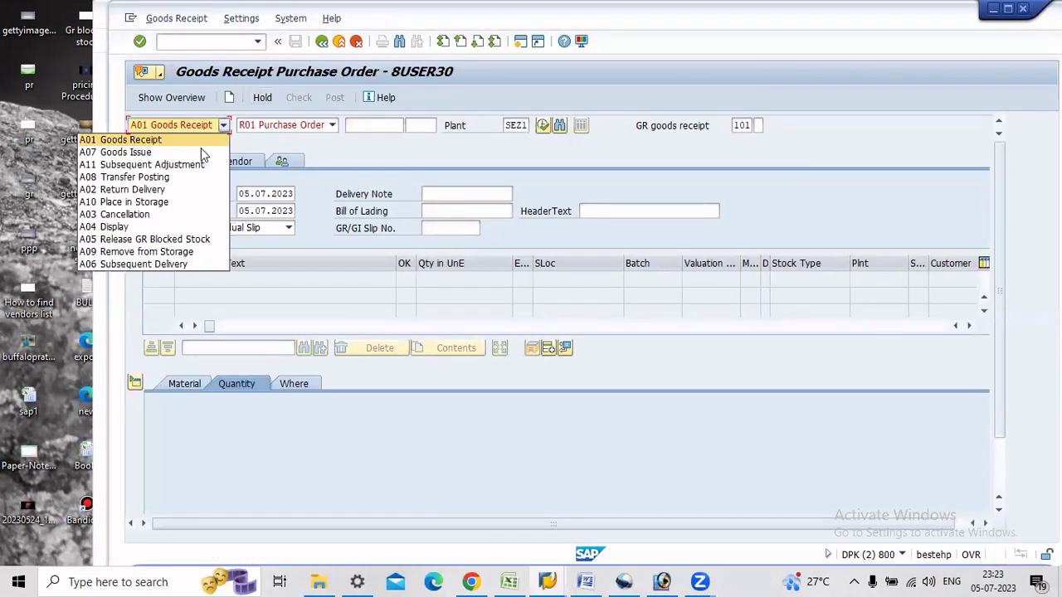
{"action": "left_click", "coordinate": [199, 147]}
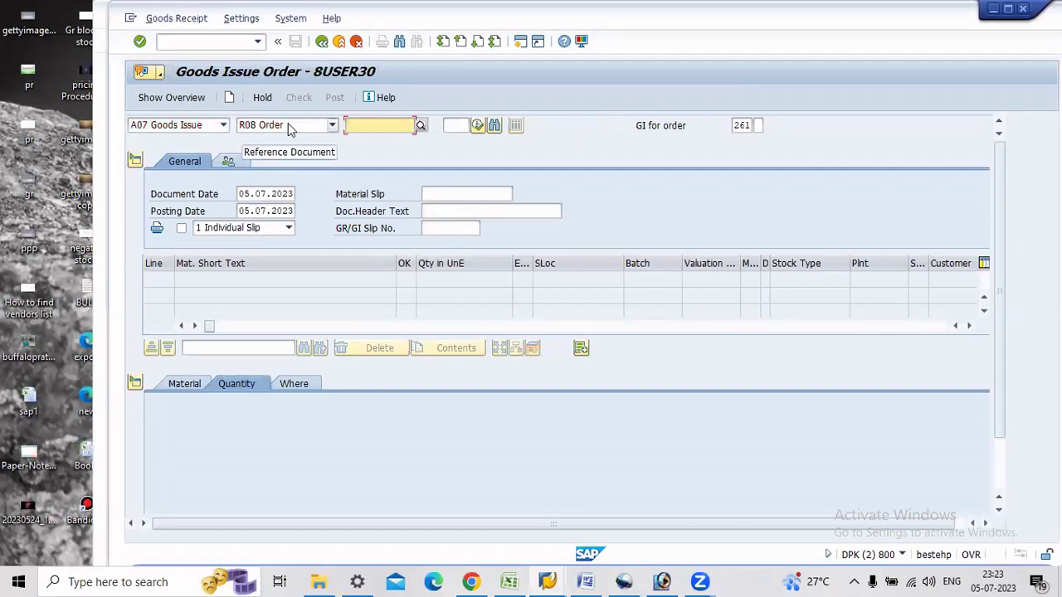
{"action": "type", "text": "60006139"}
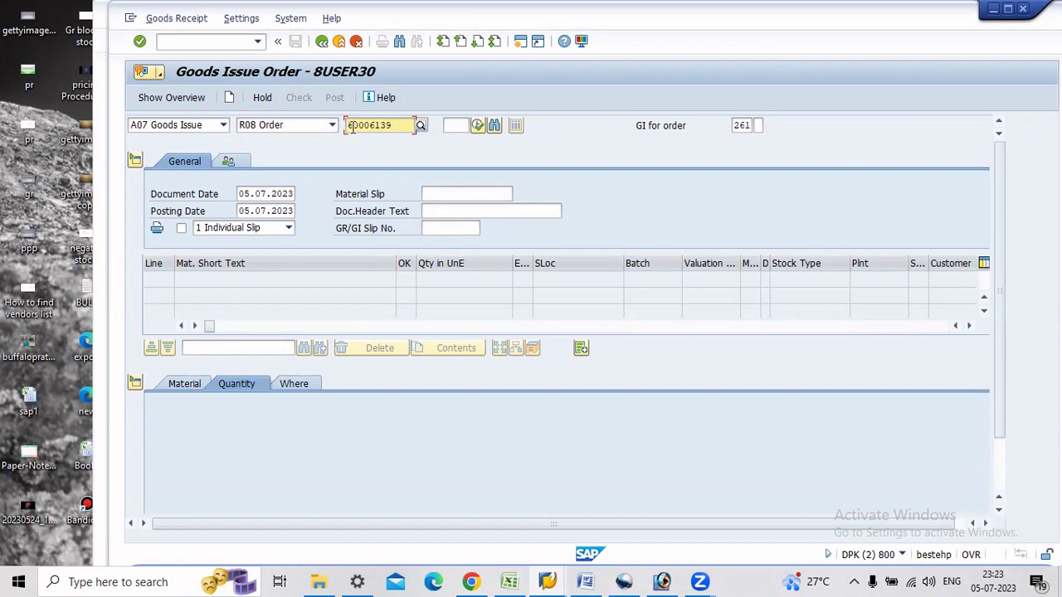
{"action": "left_click", "coordinate": [736, 126]}
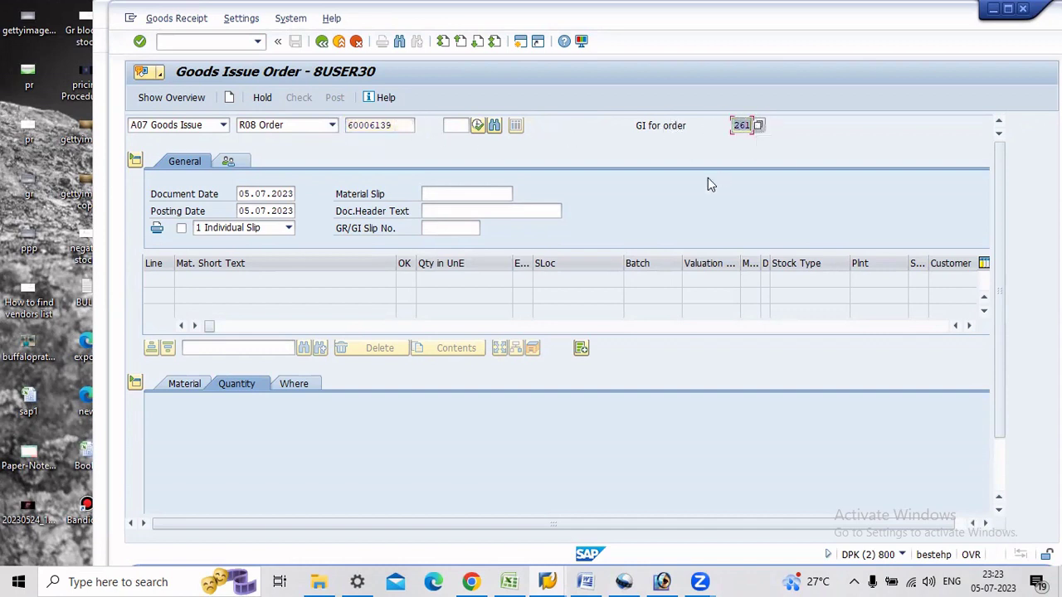
{"action": "key", "text": "Return"}
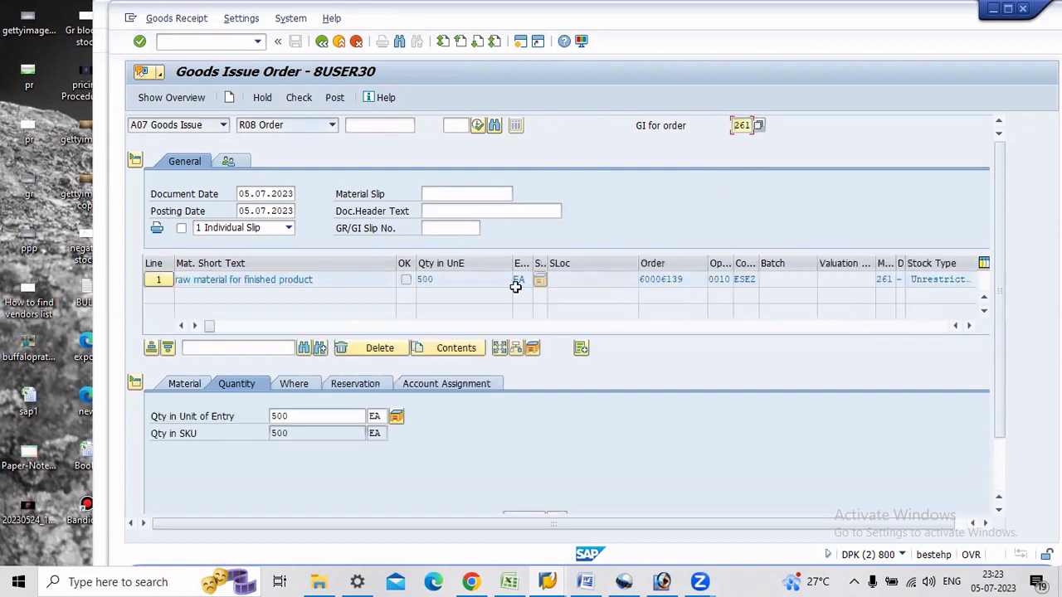
- Review the raw material item's details and set its storage location to s1
{"action": "left_click", "coordinate": [295, 384]}
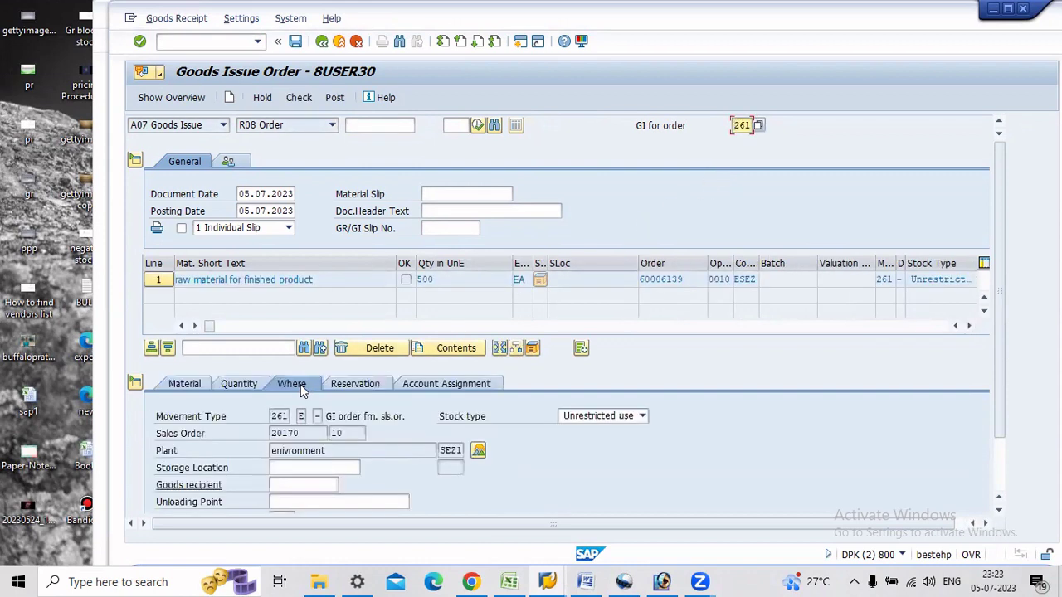
{"action": "left_click", "coordinate": [190, 387]}
{"action": "left_click", "coordinate": [233, 383]}
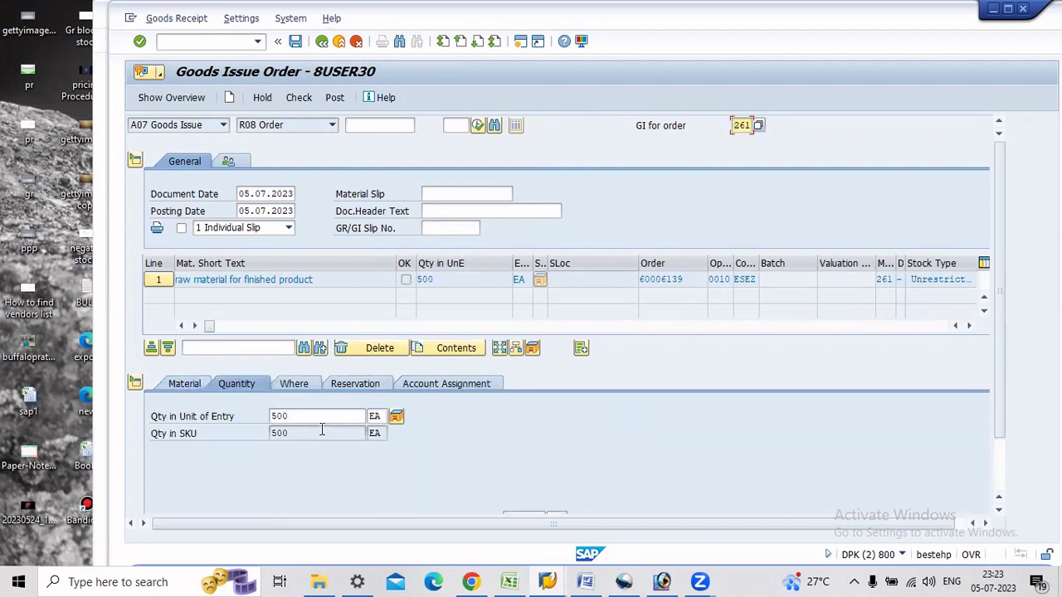
{"action": "left_click", "coordinate": [306, 386]}
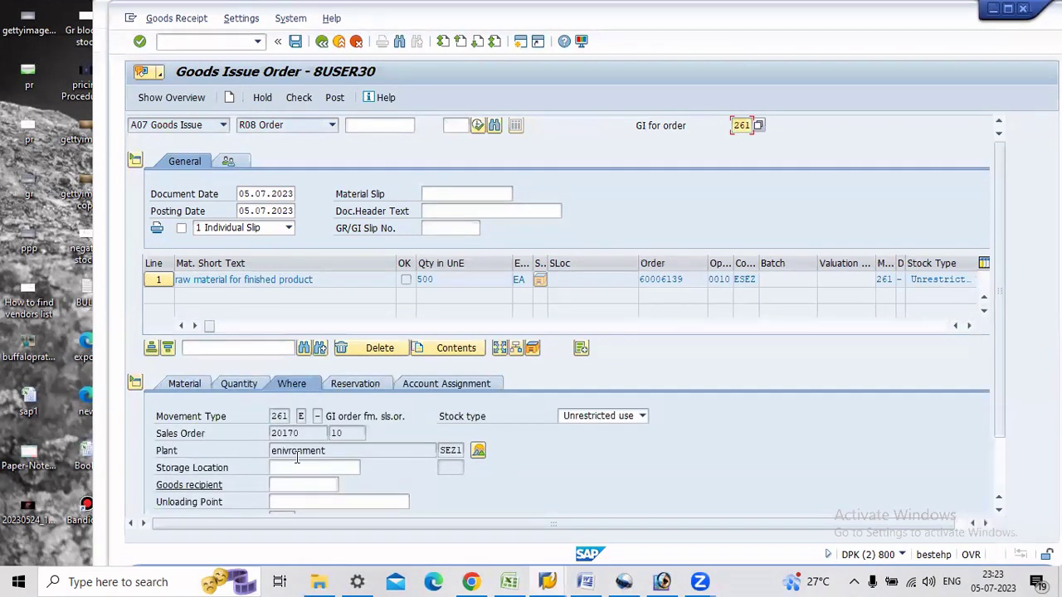
{"action": "left_click", "coordinate": [297, 467]}
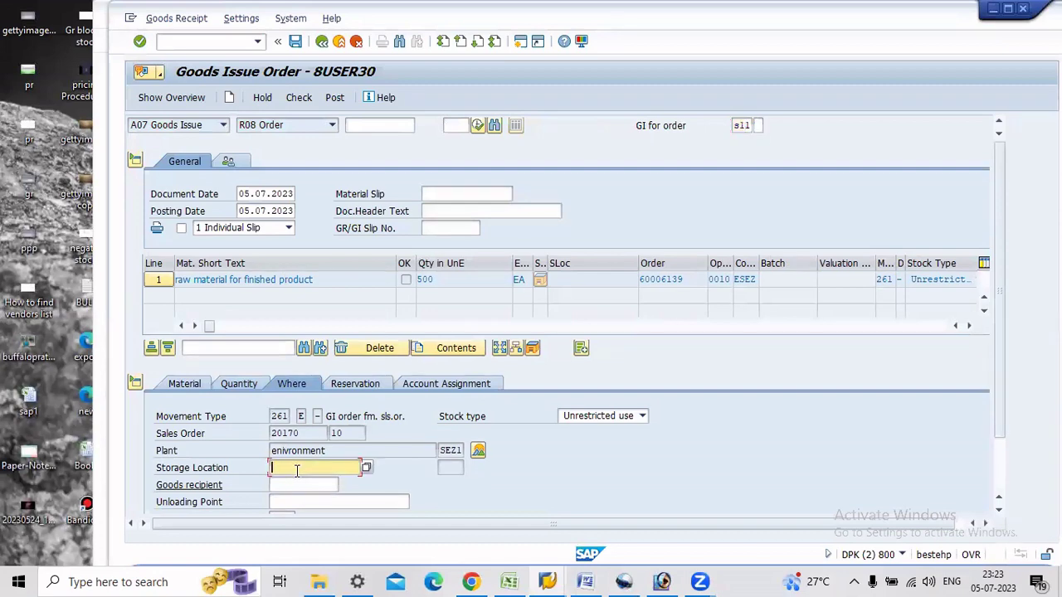
{"action": "type", "text": "s1"}
{"action": "key", "text": "Return"}
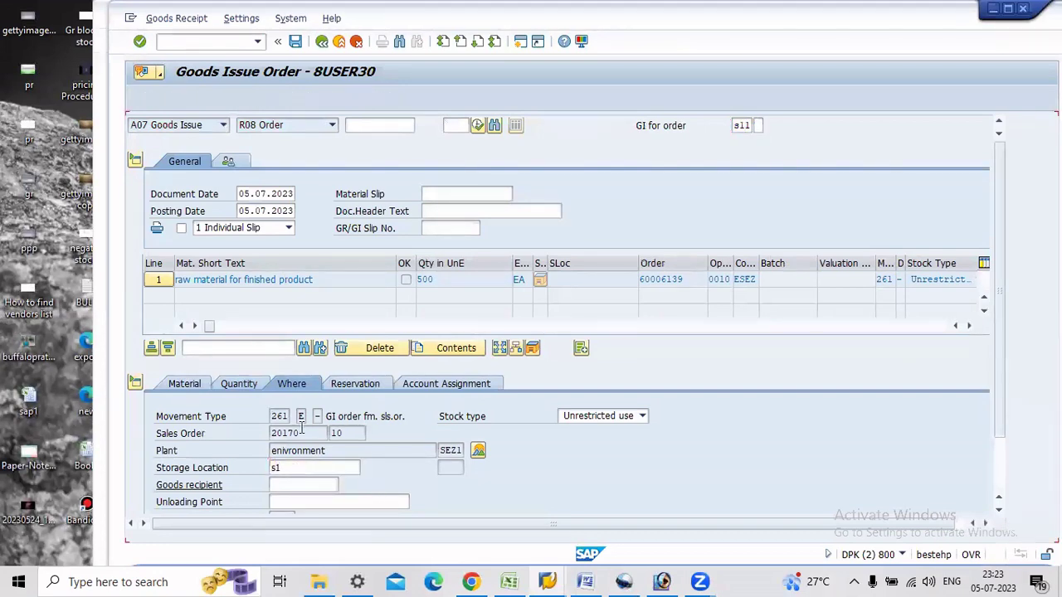
- Correct the goods issue's movement type to 261 and apply it to the raw material item
{"action": "scroll", "coordinate": [380, 463], "scroll_direction": "down", "scroll_amount": 2}
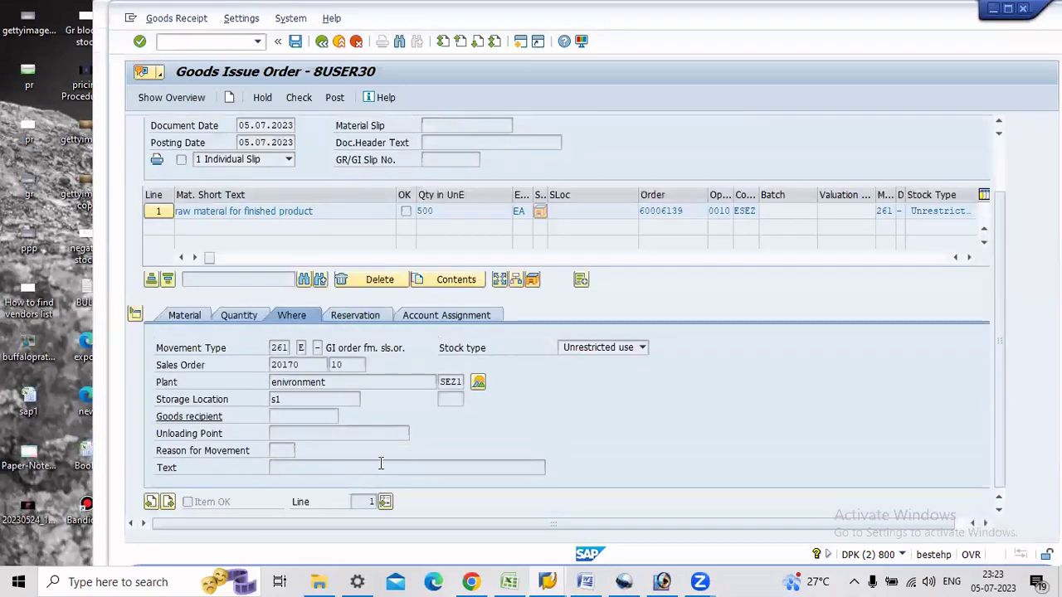
{"action": "key", "text": "Return"}
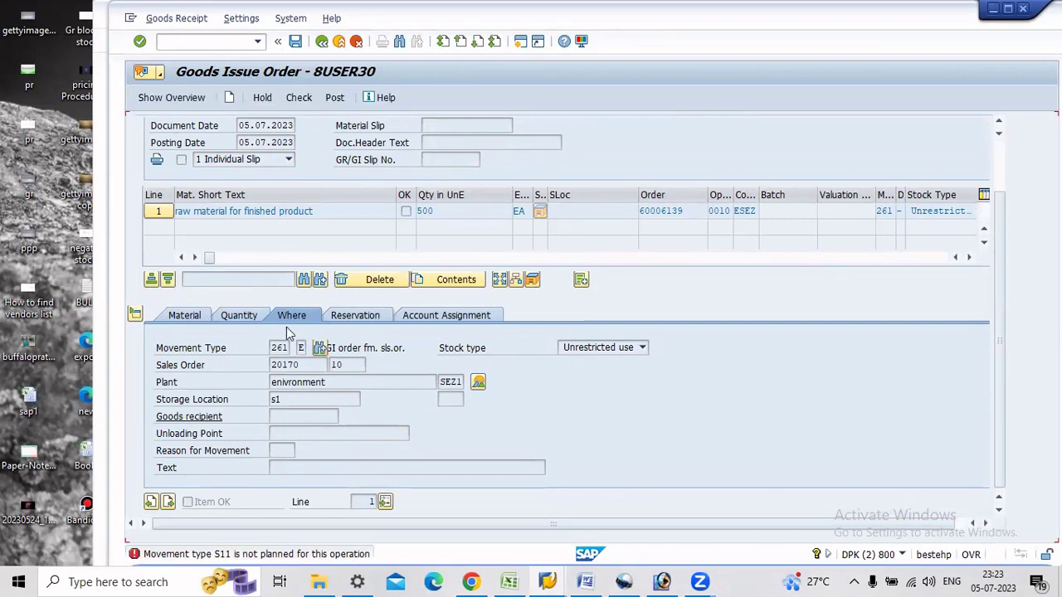
{"action": "scroll", "coordinate": [332, 336], "scroll_direction": "up", "scroll_amount": 2}
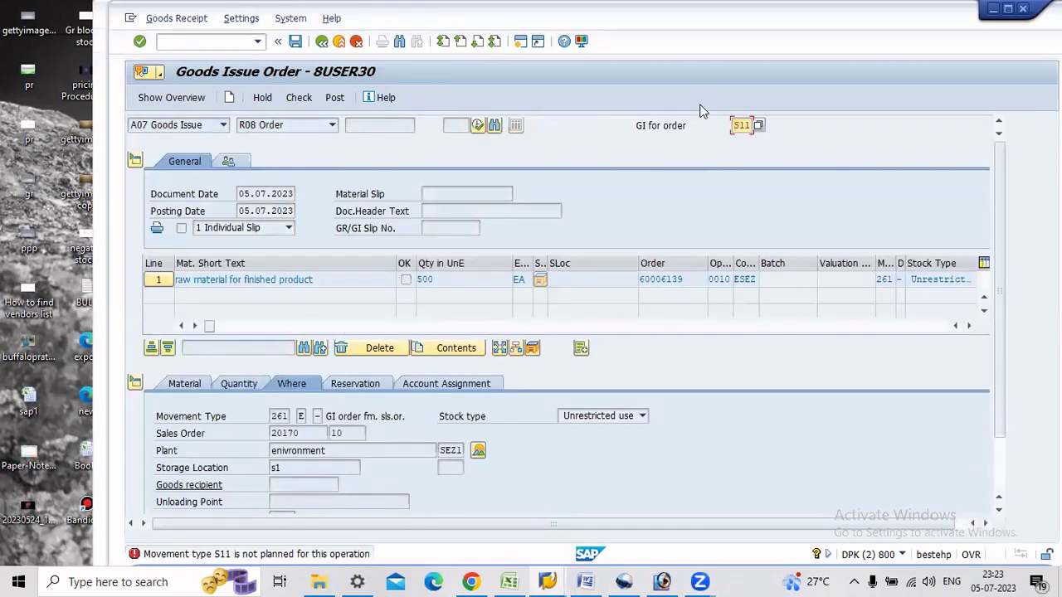
{"action": "key", "text": "Return"}
{"action": "key", "text": "BackSpace"}
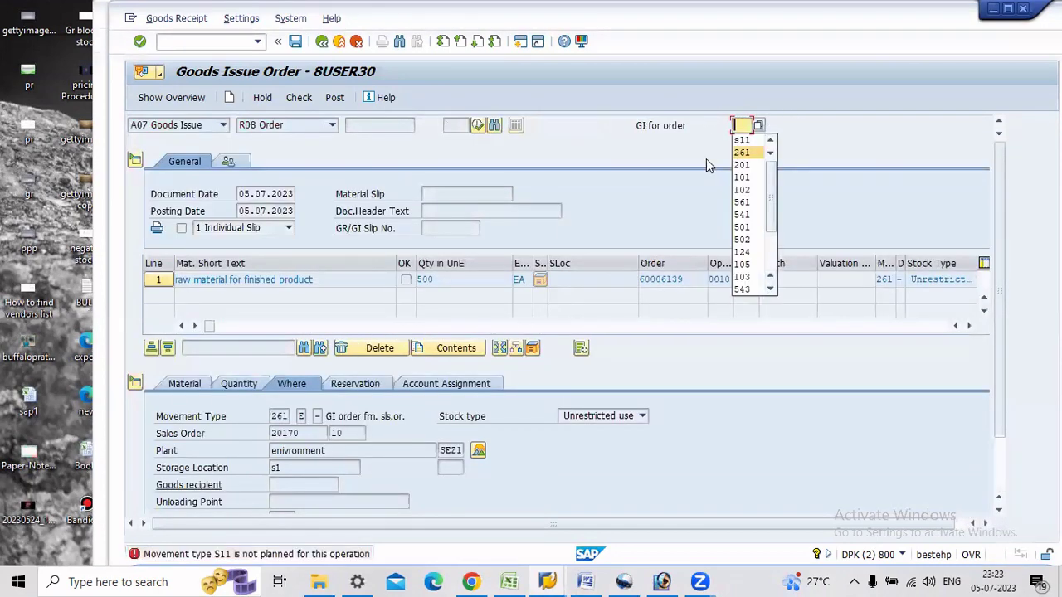
{"action": "type", "text": "261"}
{"action": "key", "text": "Return"}
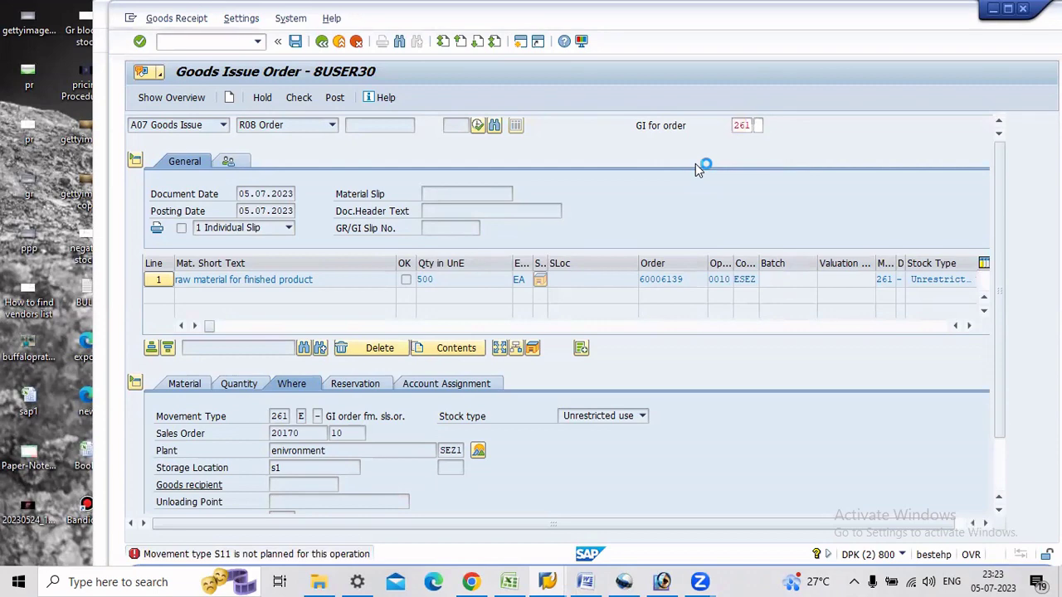
{"action": "key", "text": "Return"}
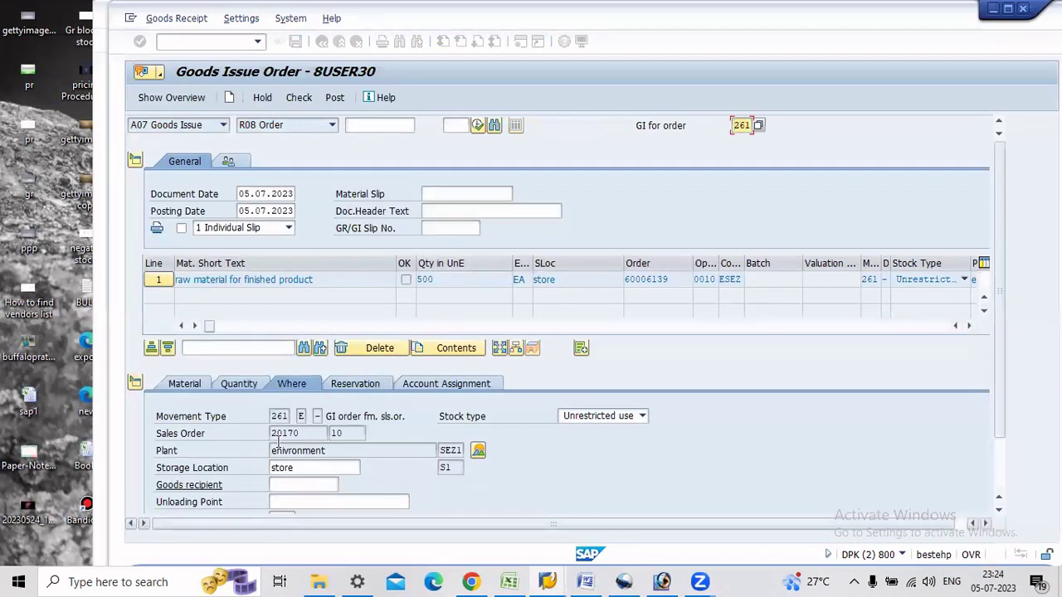
- Mark the raw material item as OK, check the goods issue and post it
{"action": "scroll", "coordinate": [267, 512], "scroll_direction": "down", "scroll_amount": 2}
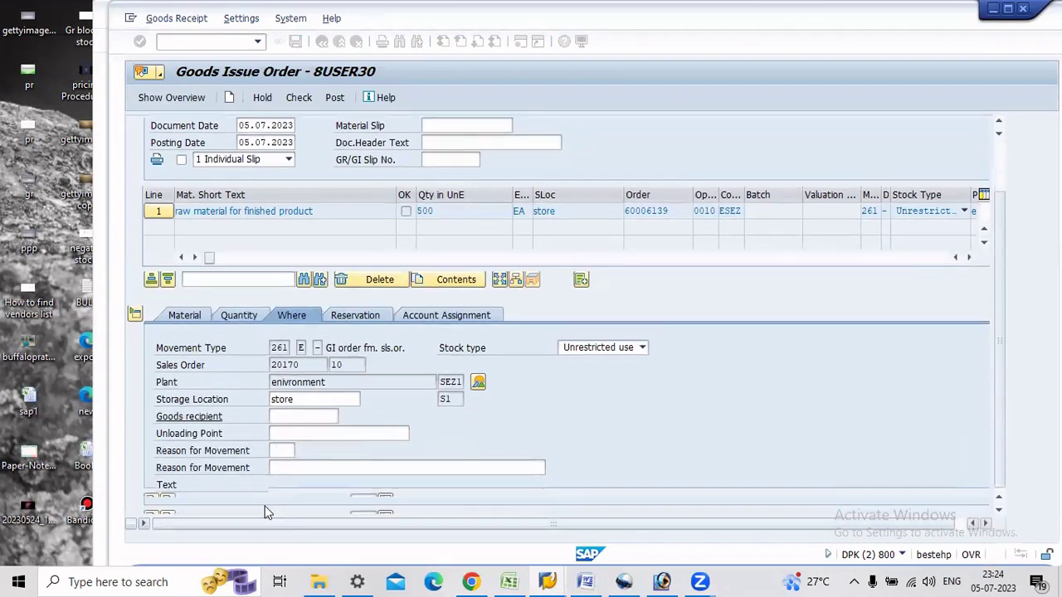
{"action": "left_click", "coordinate": [309, 97]}
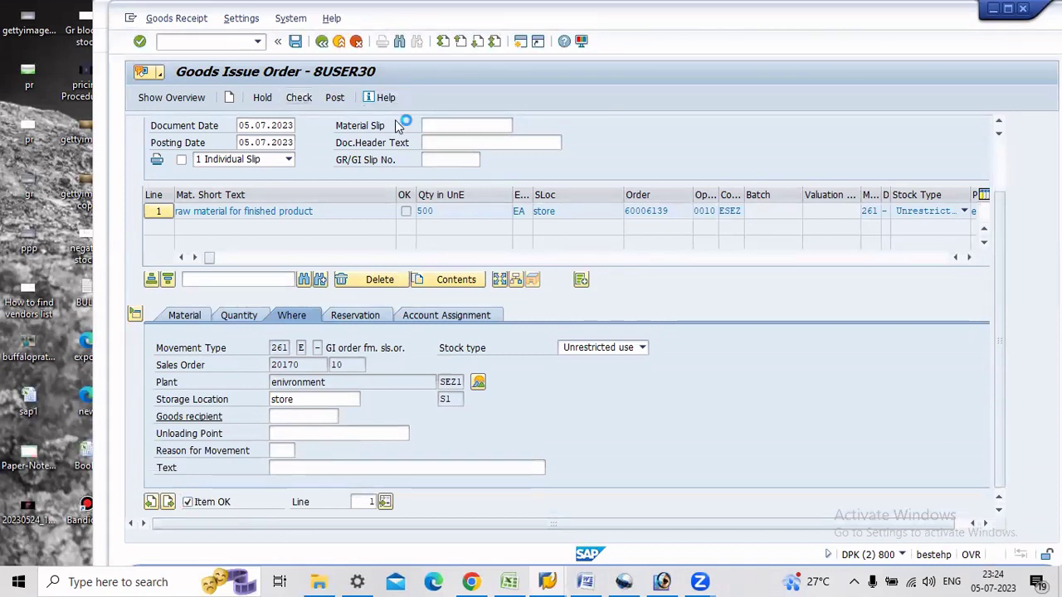
{"action": "left_click", "coordinate": [337, 98]}
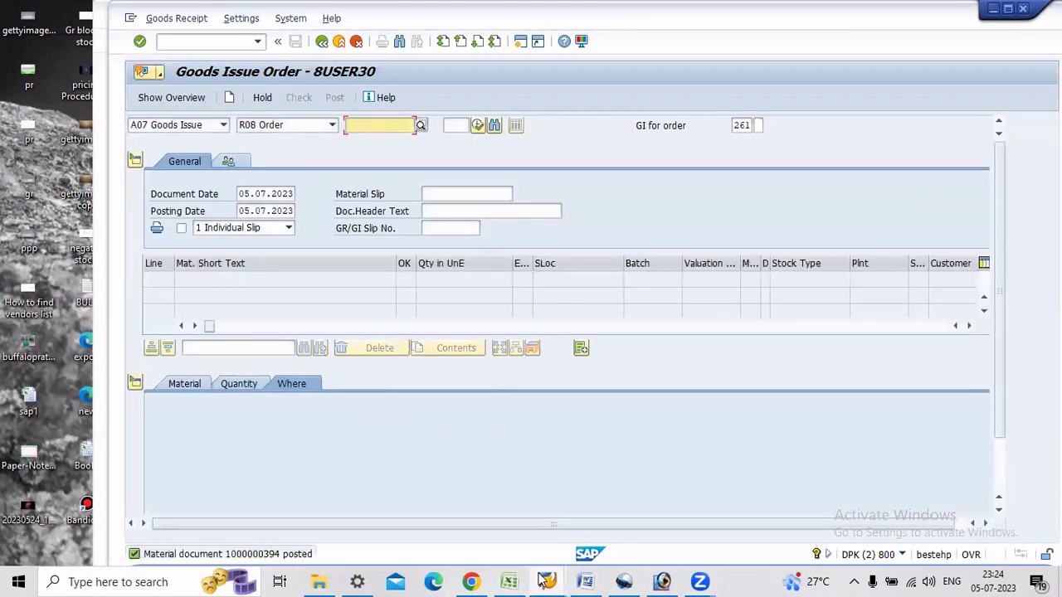
- Switch to the Stock Overview session and refresh the raw material's stock list
{"action": "mouse_move", "coordinate": [547, 581]}
{"action": "left_click", "coordinate": [521, 499]}
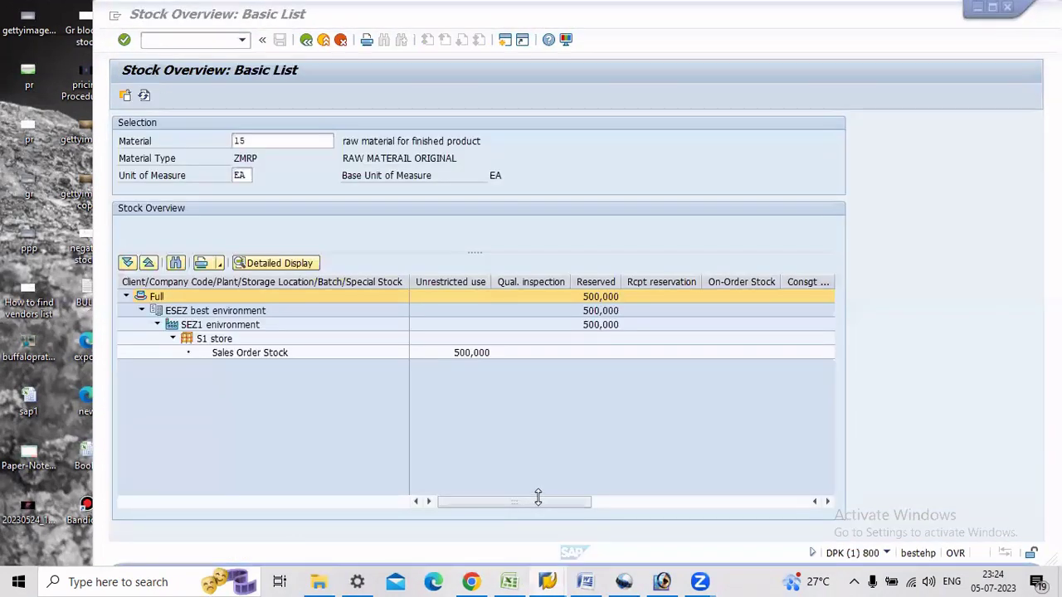
{"action": "left_click", "coordinate": [144, 96]}
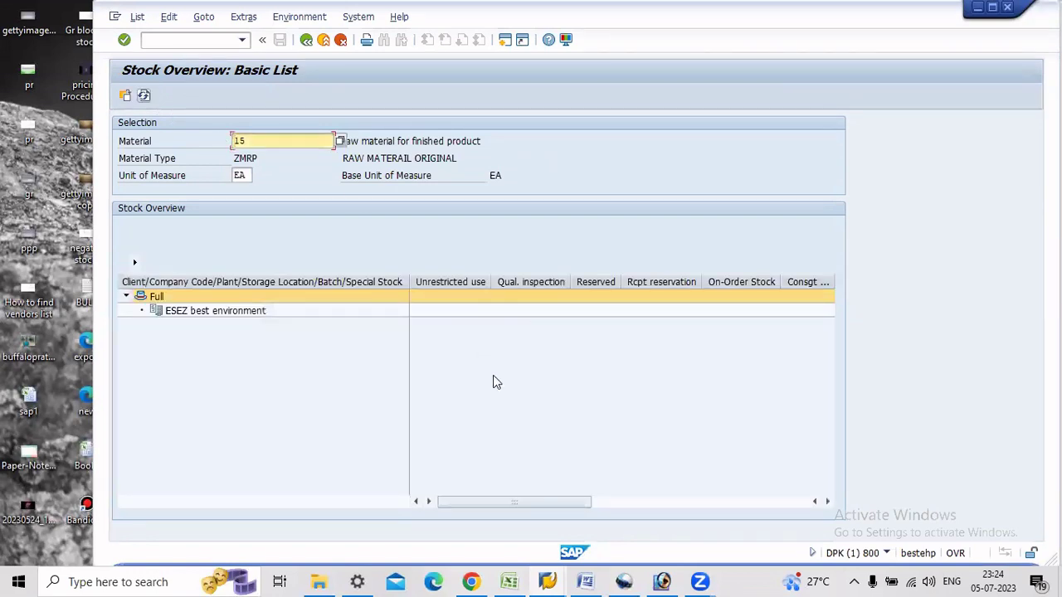
- Return to the stock overview selection and display the stock of finished material 14 in plant SEZ1
{"action": "left_click", "coordinate": [306, 40]}
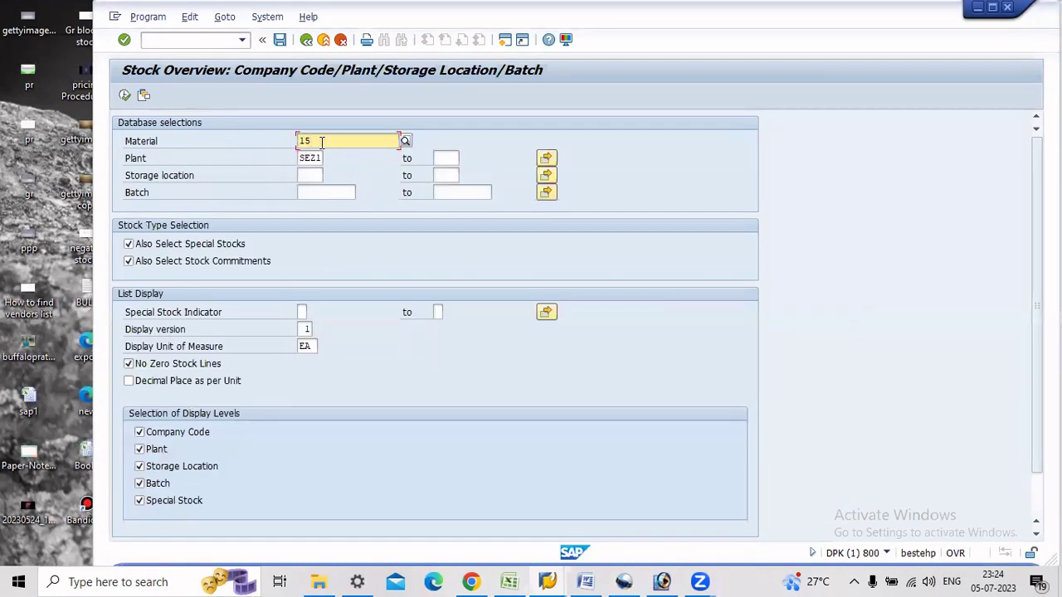
{"action": "key", "text": "BackSpace"}
{"action": "type", "text": "4"}
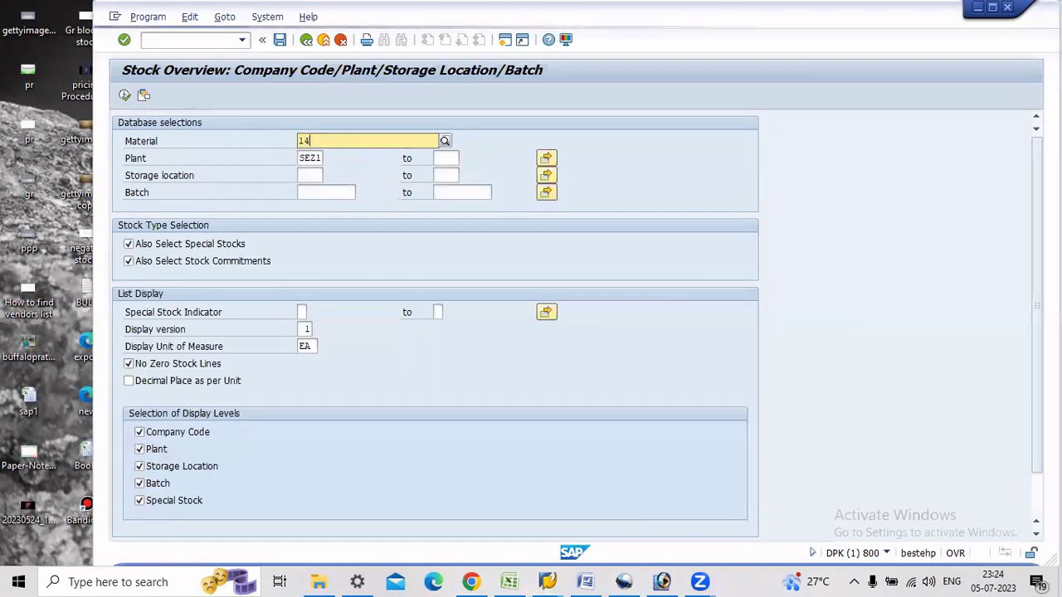
{"action": "left_click", "coordinate": [124, 95]}
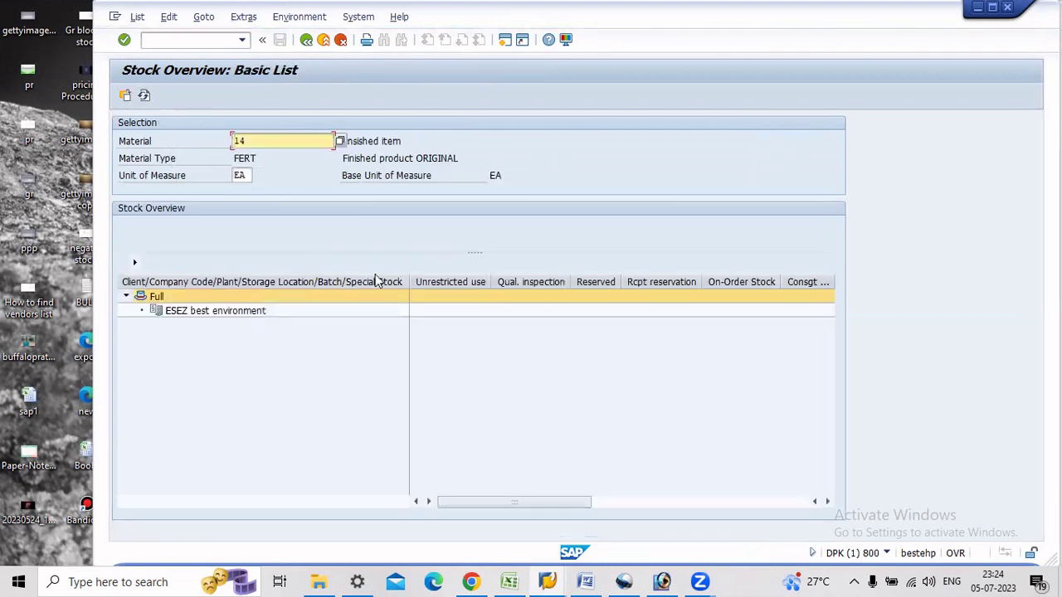
- Switch to the goods issue session, exit it, and open the production order in the Production Order Confirmation transaction
{"action": "mouse_move", "coordinate": [585, 581]}
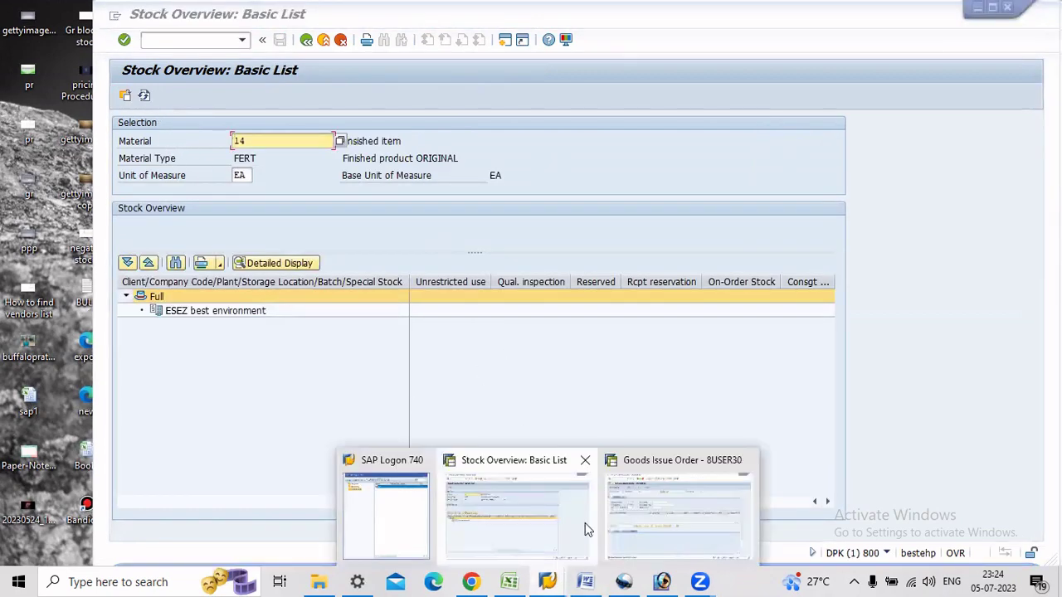
{"action": "left_click", "coordinate": [681, 510]}
{"action": "left_click", "coordinate": [338, 41]}
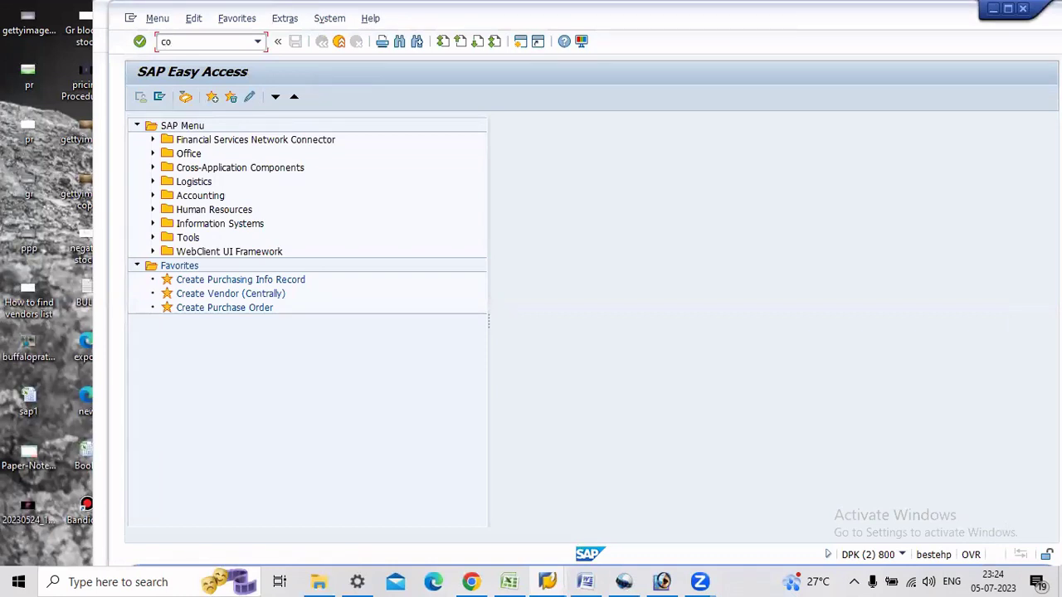
{"action": "key", "text": "Return"}
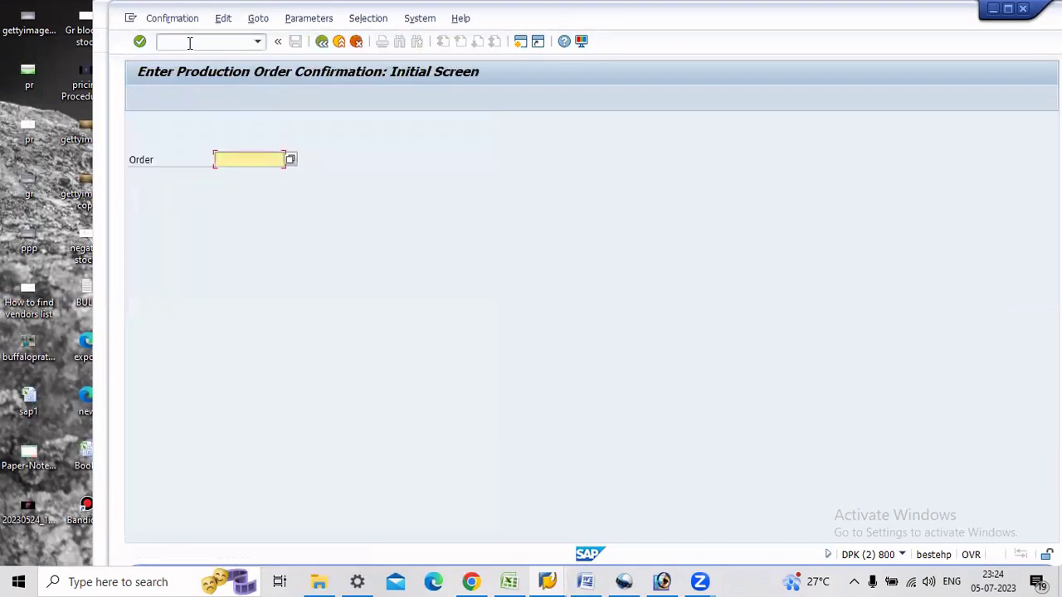
{"action": "type", "text": "6000613"}
{"action": "key", "text": "Return"}
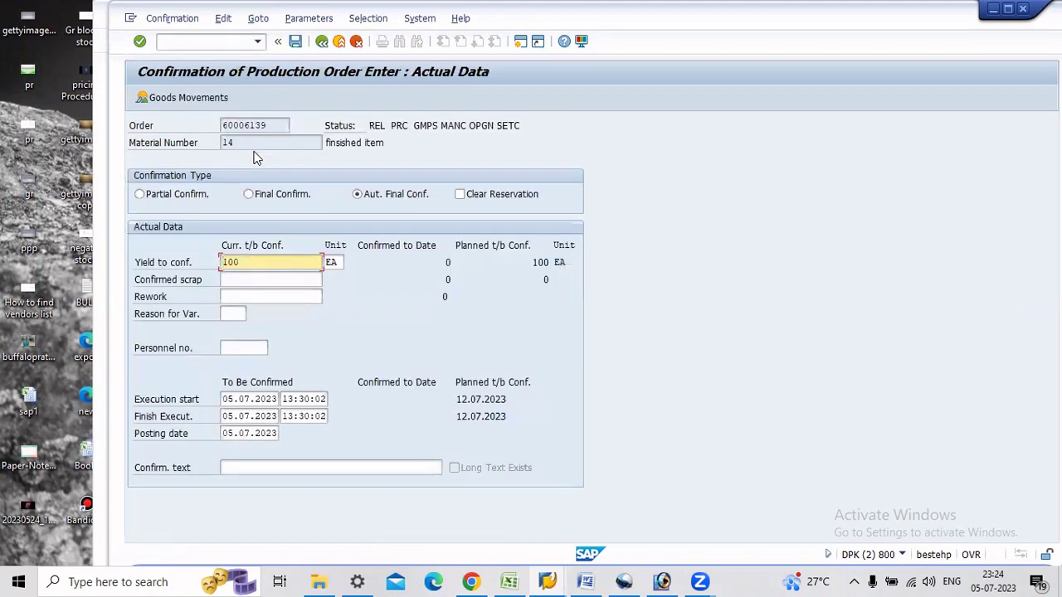
- Save the production order confirmation with a yield of 100 EA and exit the confirmation transaction
{"action": "double_click", "coordinate": [230, 261]}
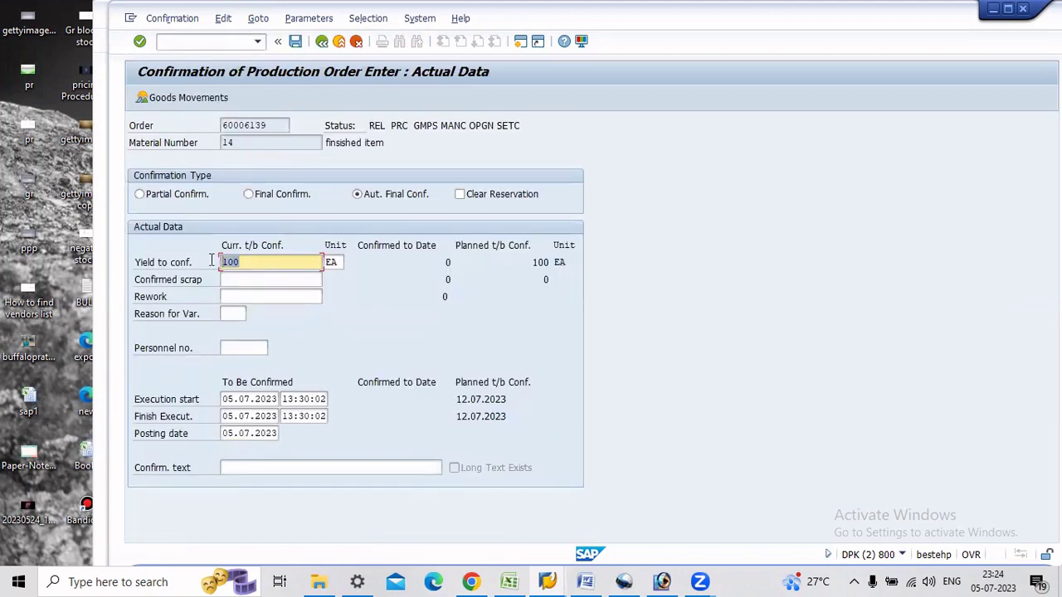
{"action": "left_click", "coordinate": [296, 41]}
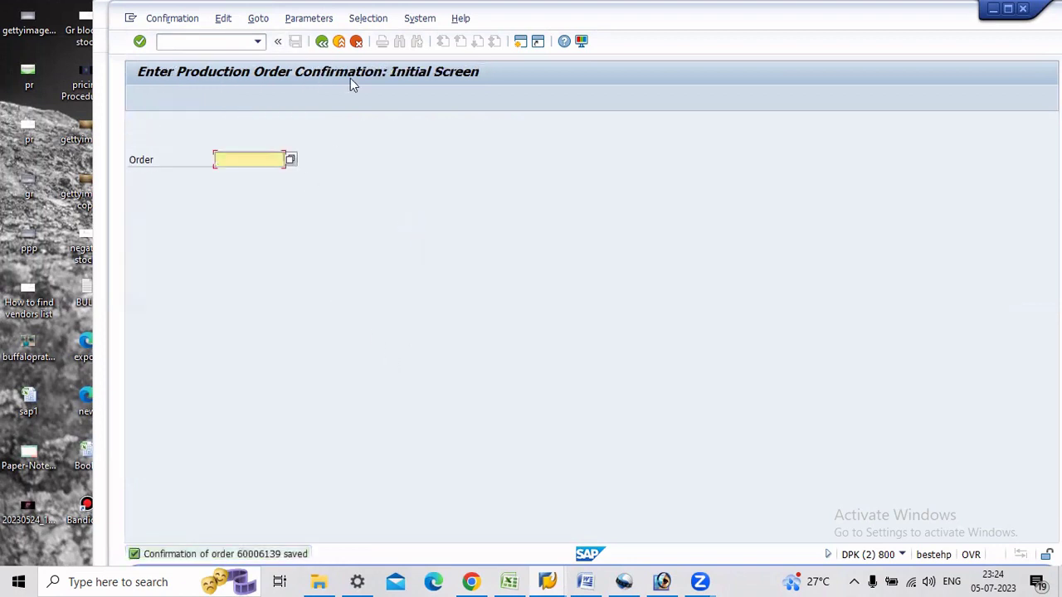
{"action": "left_click", "coordinate": [339, 41]}
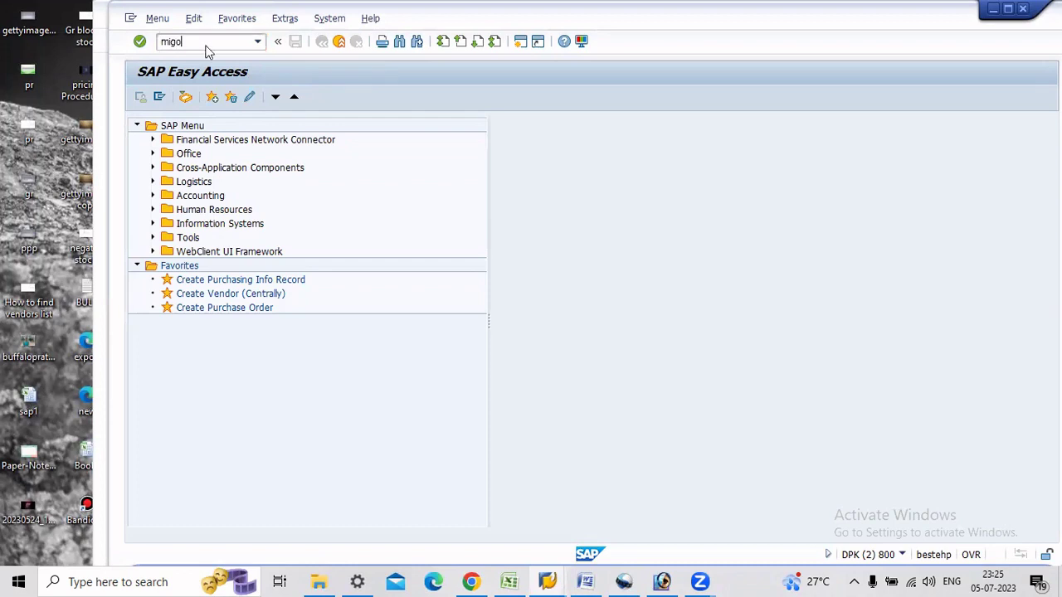
- Open transaction MIGO and load the production order for a Goods Receipt (A01) against an Order (R08) with movement type 101
{"action": "key", "text": "Return"}
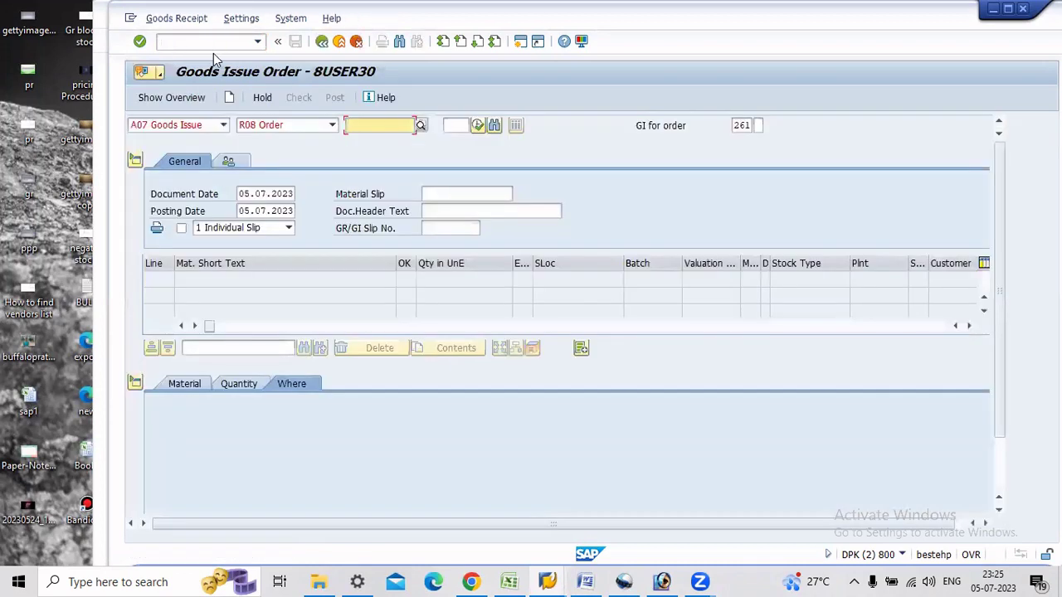
{"action": "left_click", "coordinate": [221, 124]}
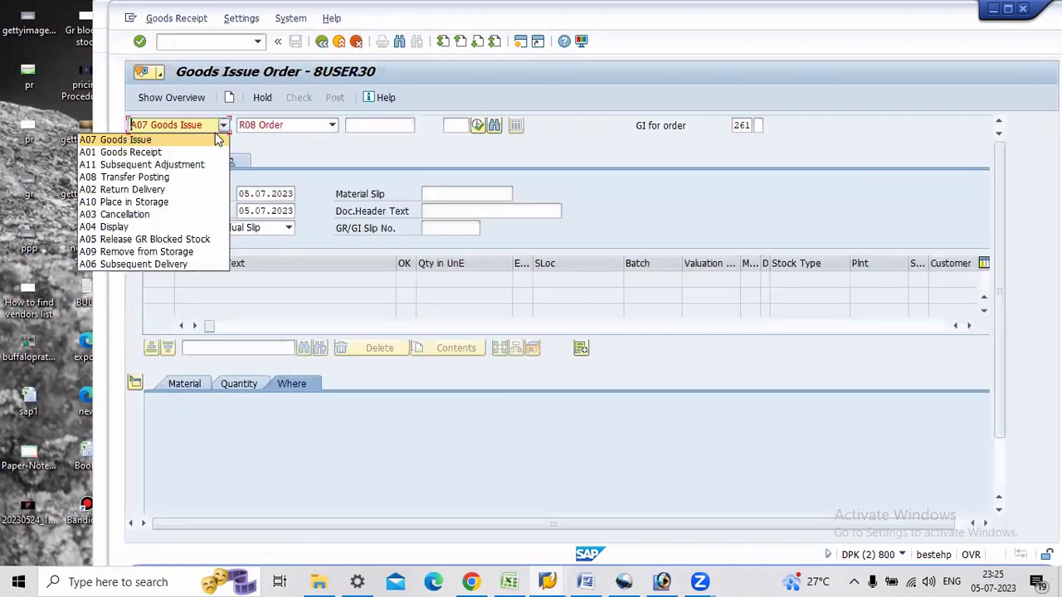
{"action": "left_click", "coordinate": [213, 153]}
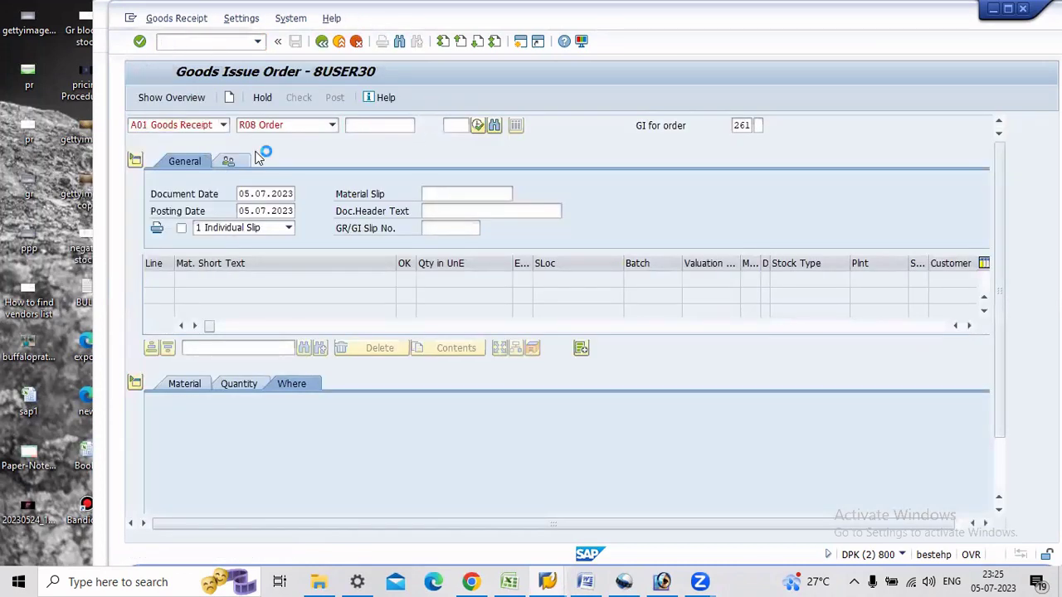
{"action": "left_click", "coordinate": [312, 126]}
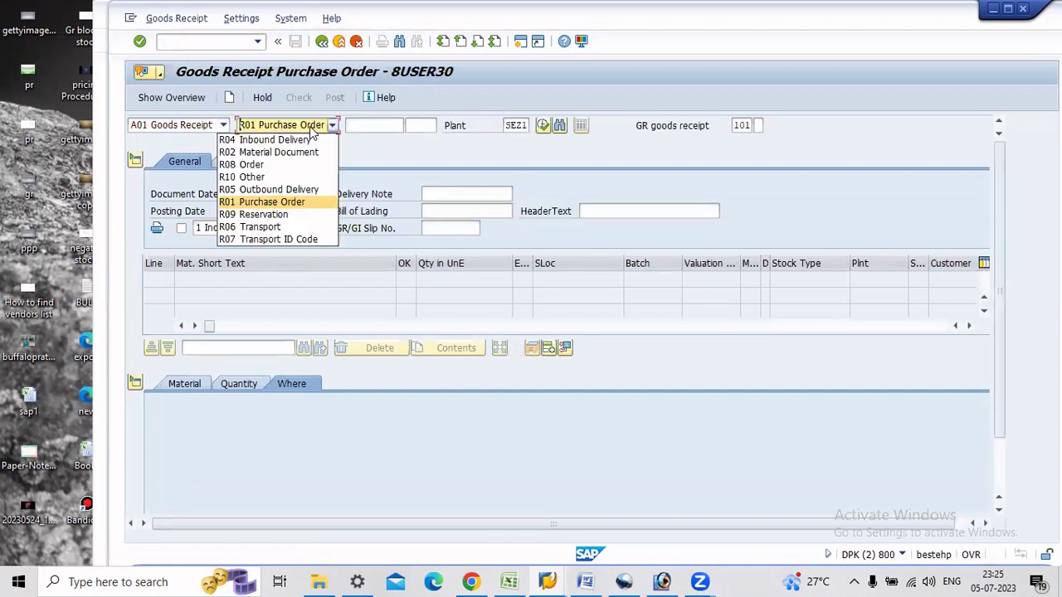
{"action": "left_click", "coordinate": [280, 165]}
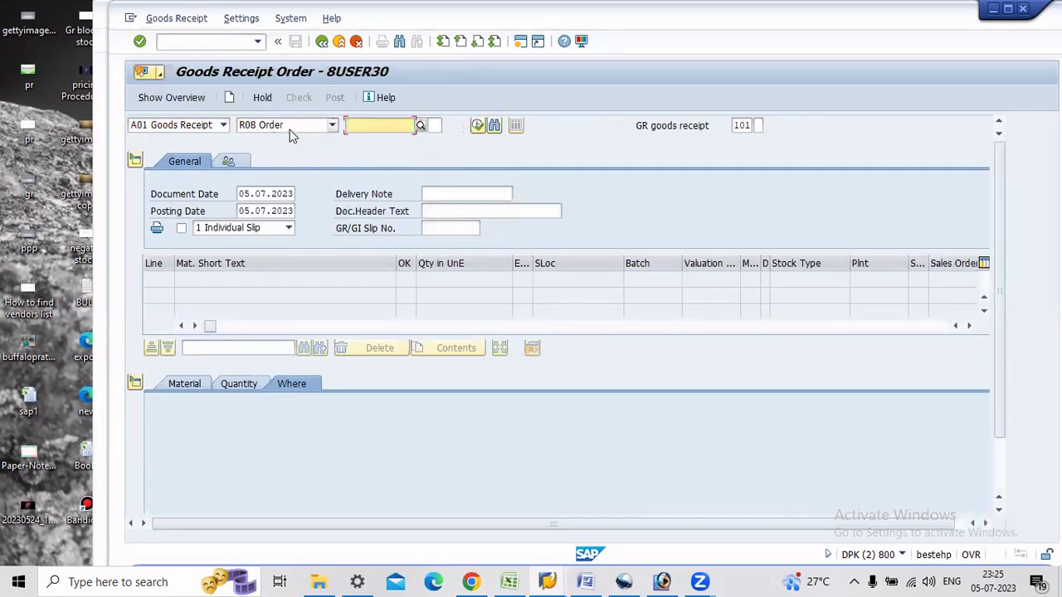
{"action": "left_click", "coordinate": [375, 126]}
{"action": "type", "text": "60001139"}
{"action": "key", "text": "Return"}
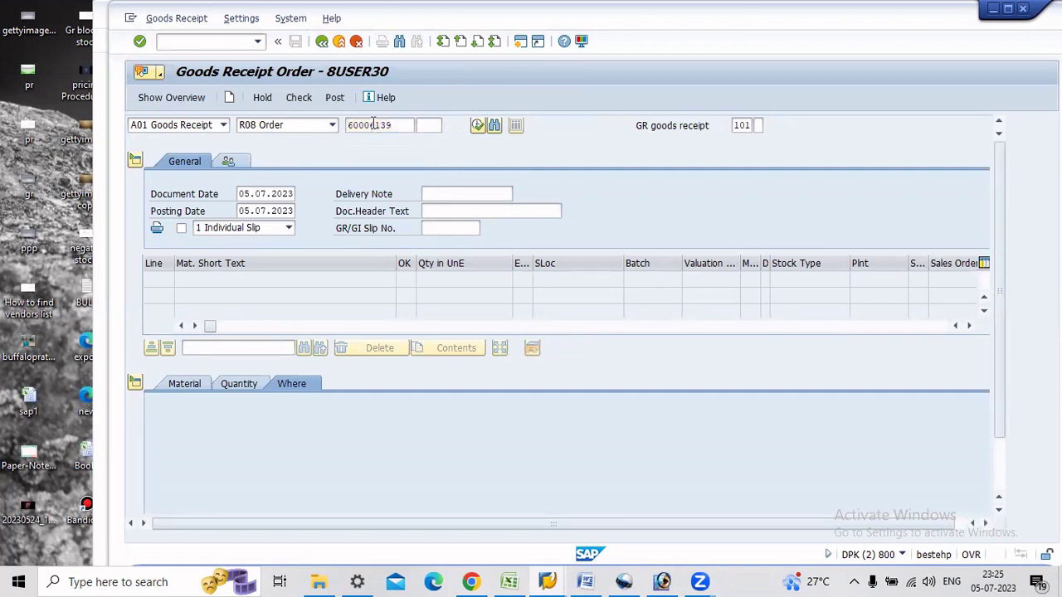
- Set the finished item's storage location to S1, flagging the item OK, and post the goods receipt
{"action": "left_click", "coordinate": [248, 384]}
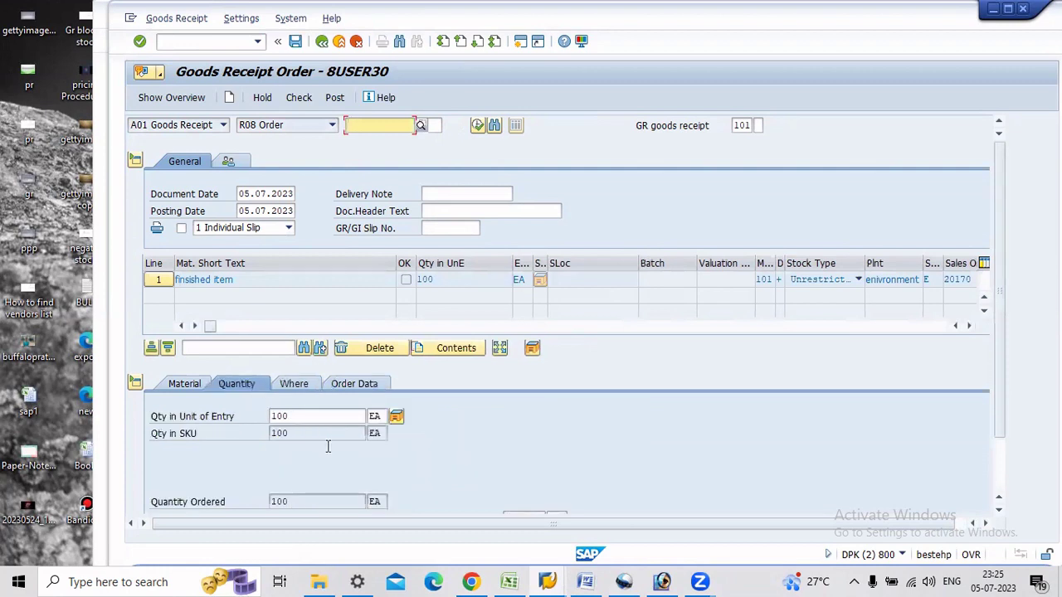
{"action": "left_click", "coordinate": [183, 386]}
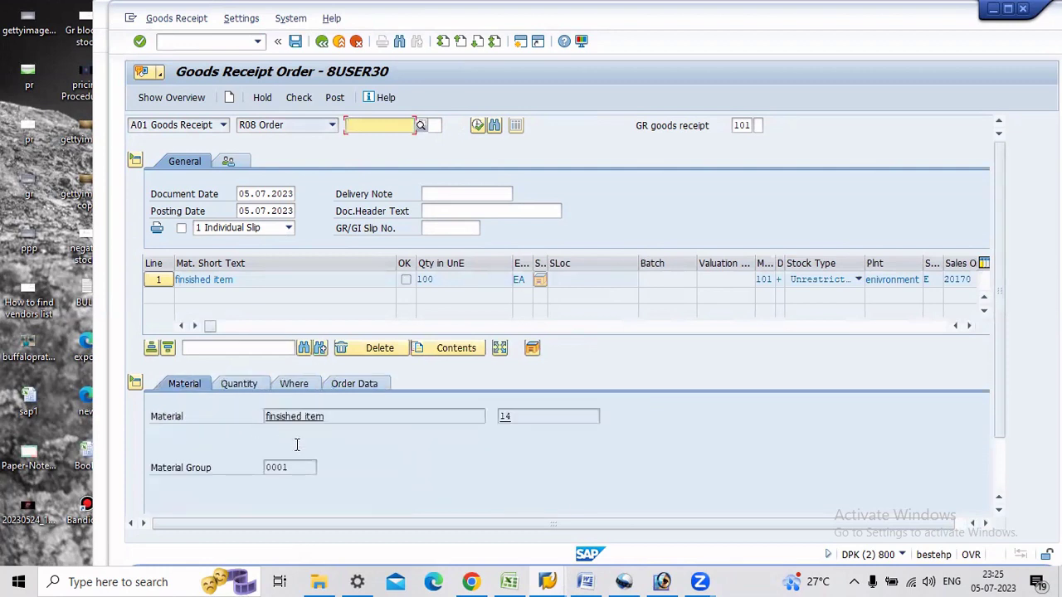
{"action": "left_click", "coordinate": [239, 385]}
{"action": "left_click", "coordinate": [301, 384]}
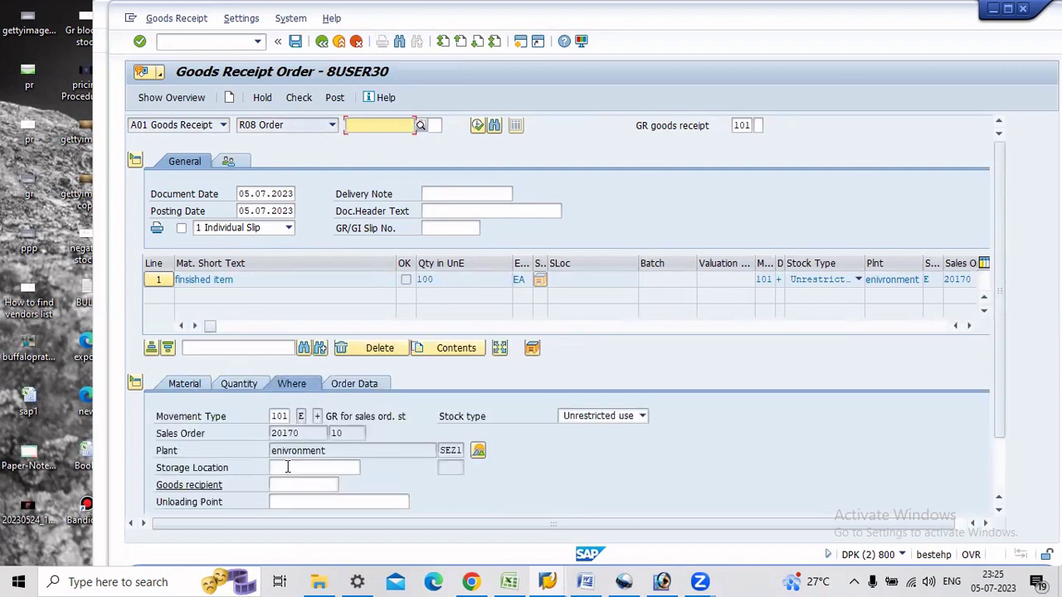
{"action": "left_click", "coordinate": [287, 467]}
{"action": "type", "text": "s1"}
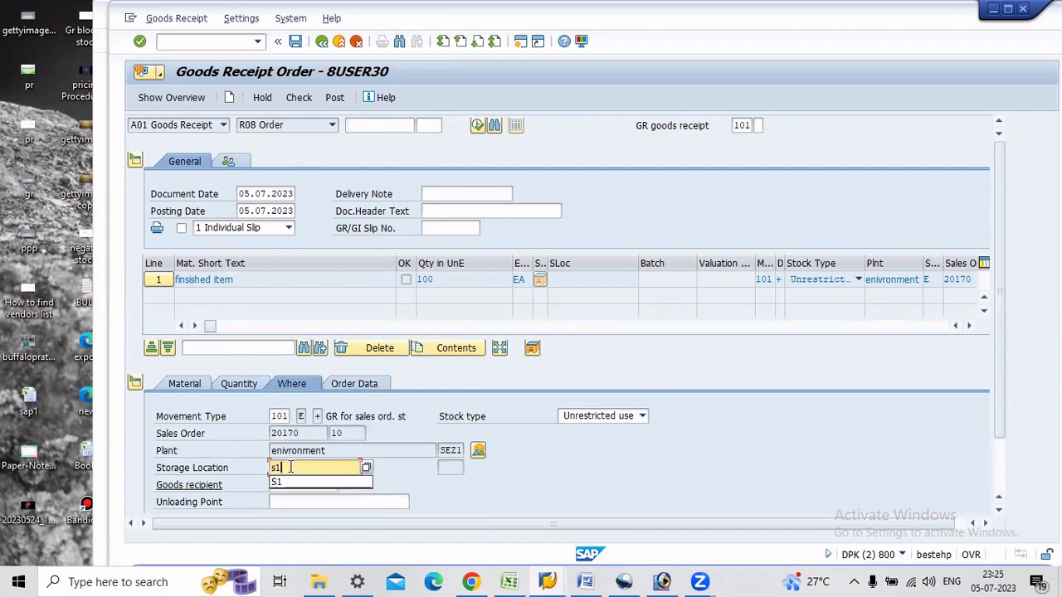
{"action": "key", "text": "Return"}
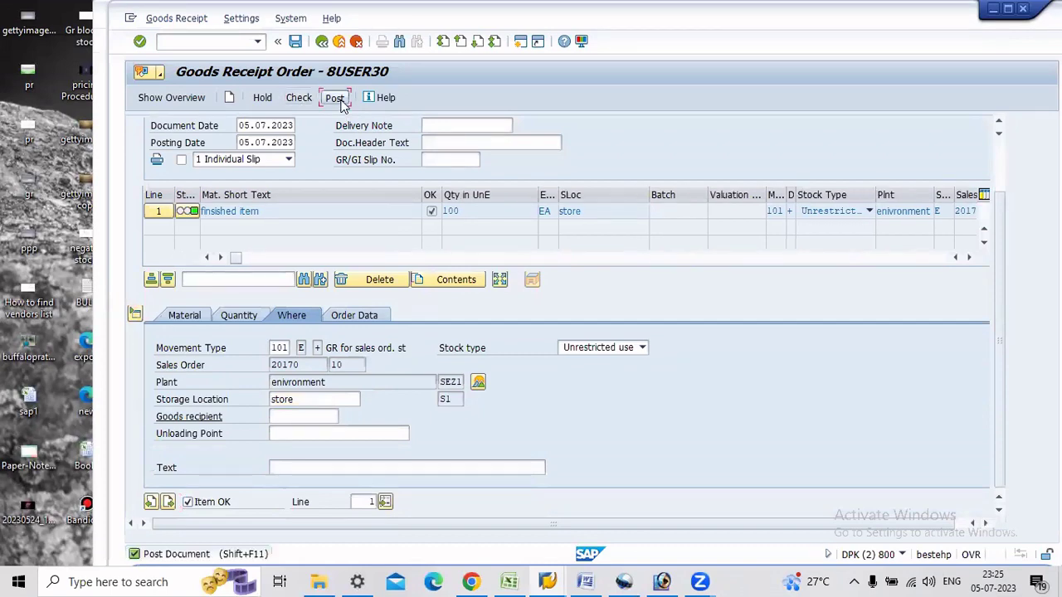
{"action": "left_click", "coordinate": [325, 104]}
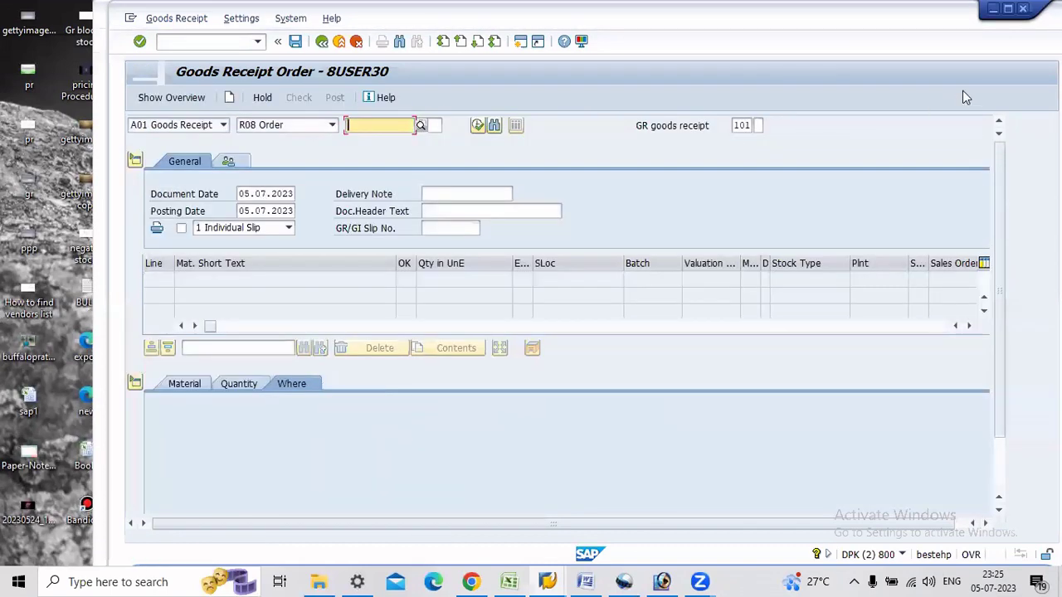
- Switch to the Stock Overview session and refresh the stock list of finished material 14
{"action": "left_click", "coordinate": [992, 8]}
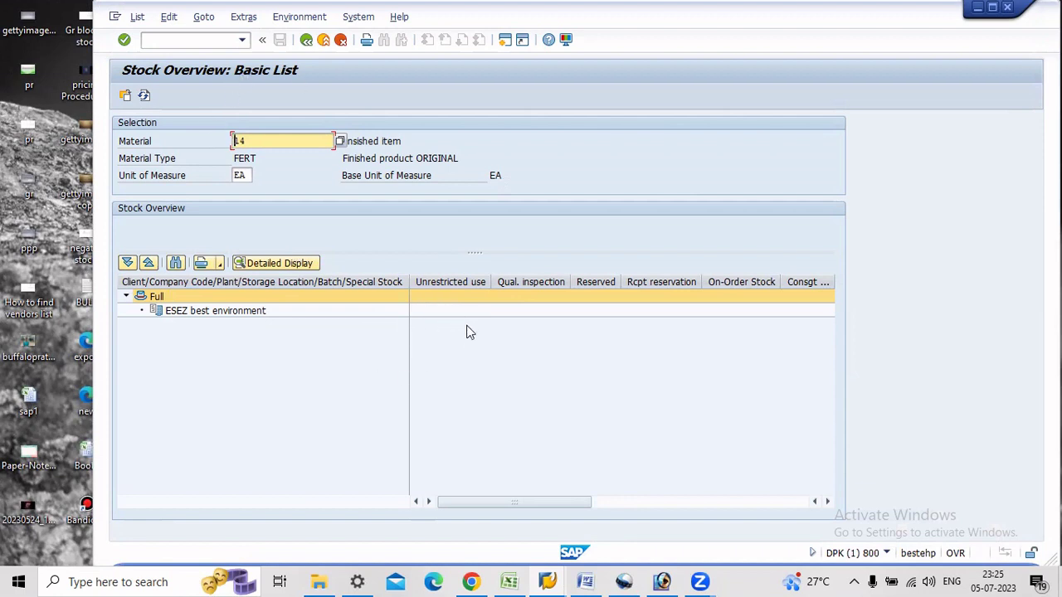
{"action": "left_click", "coordinate": [145, 97]}
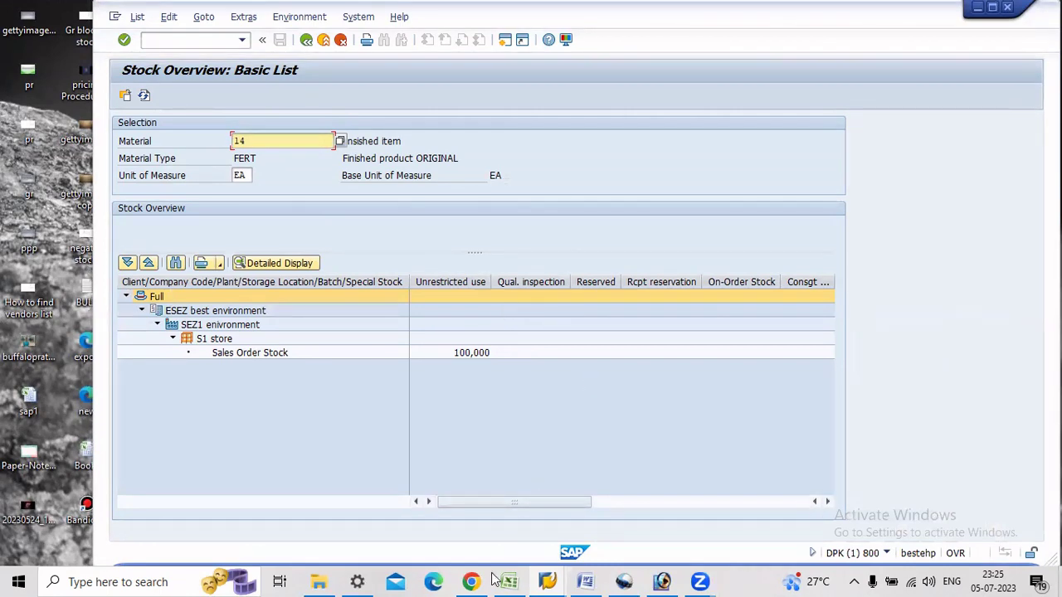
- Switch to Chrome and bring up the SAP Sales and Distribution Cycle diagram on the Tutorialspoint SAP SD quick guide page
{"action": "key", "text": "alt+Tab"}
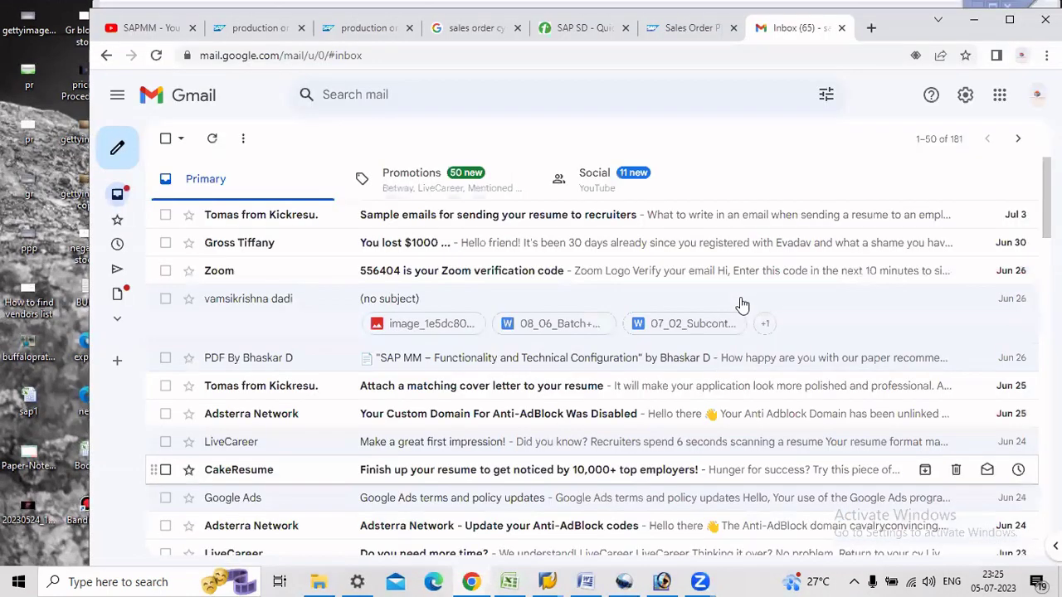
{"action": "key", "text": "ctrl+shift+Tab"}
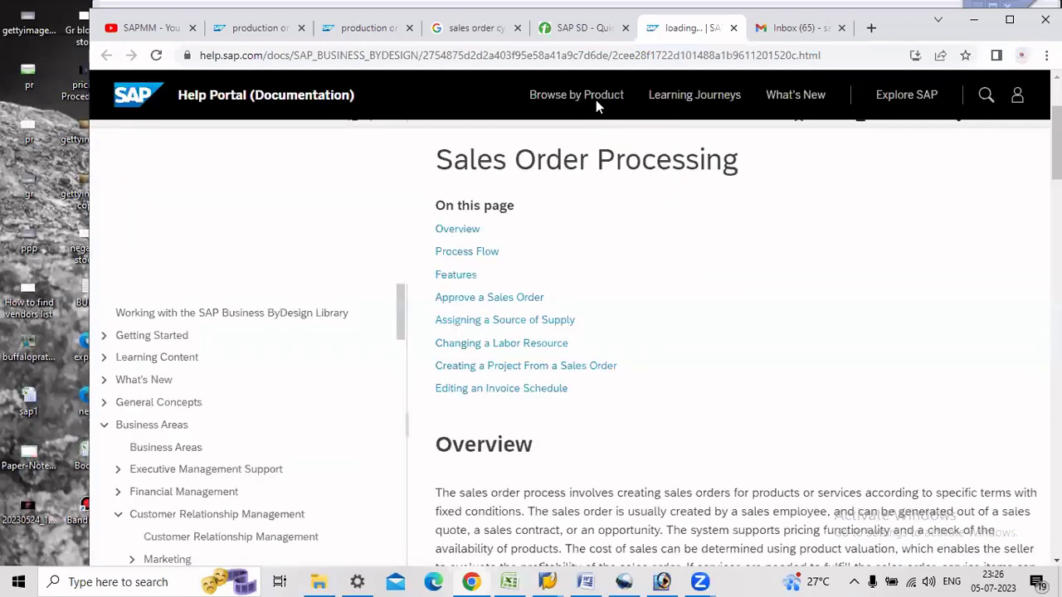
{"action": "key", "text": "ctrl+shift+Tab"}
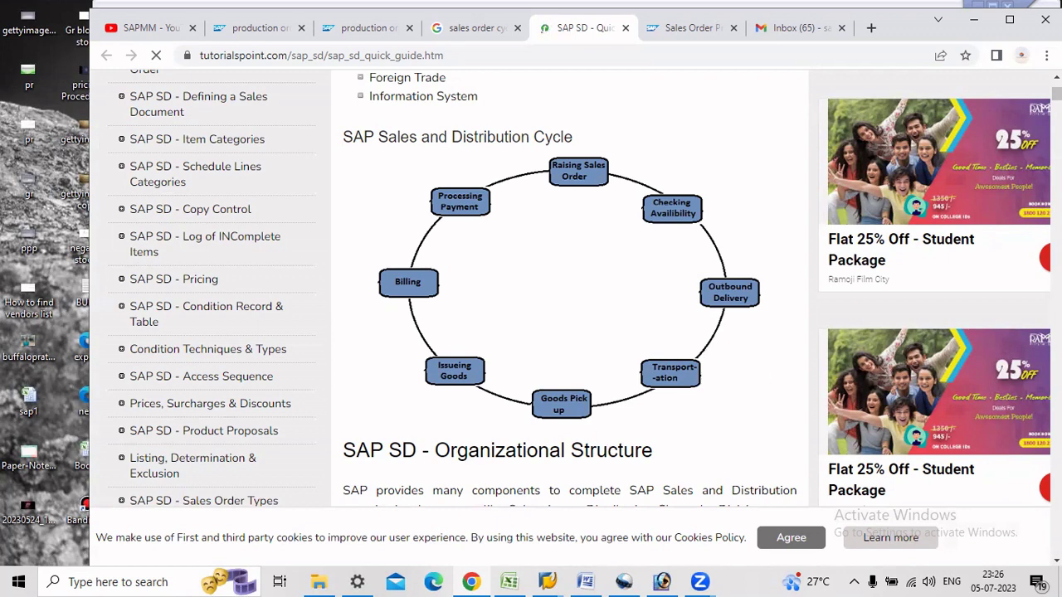
- Switch back to SAP and exit the Stock Overview to the SAP Easy Access screen
{"action": "key", "text": "alt+Tab"}
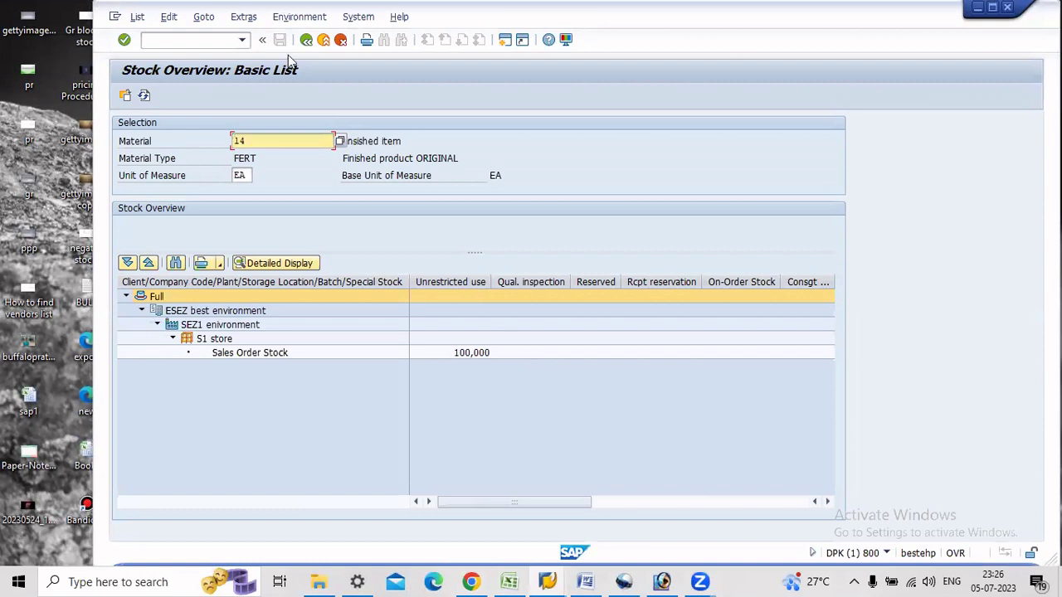
{"action": "left_click", "coordinate": [323, 40]}
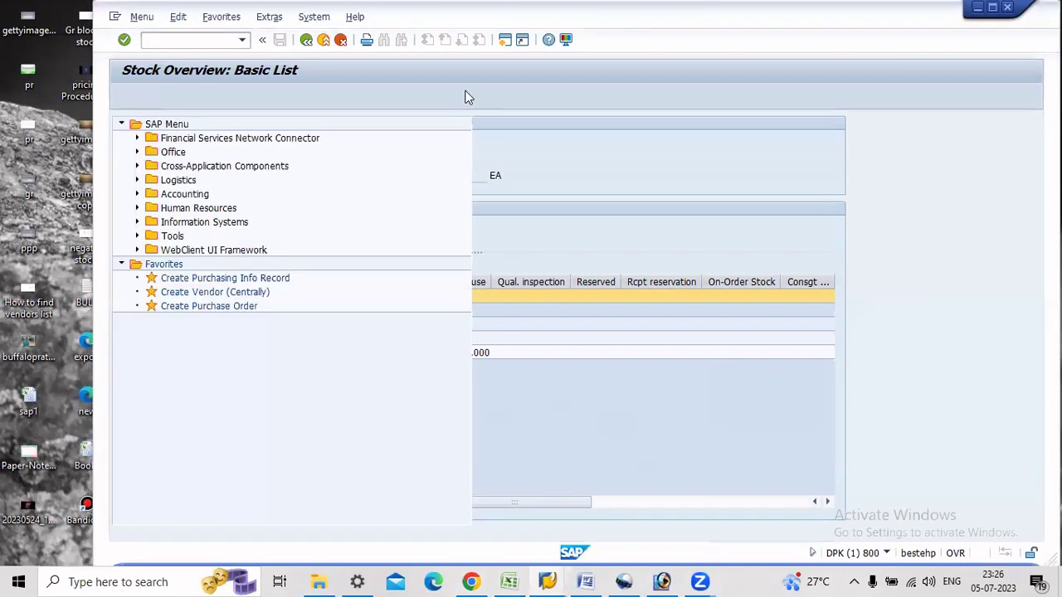